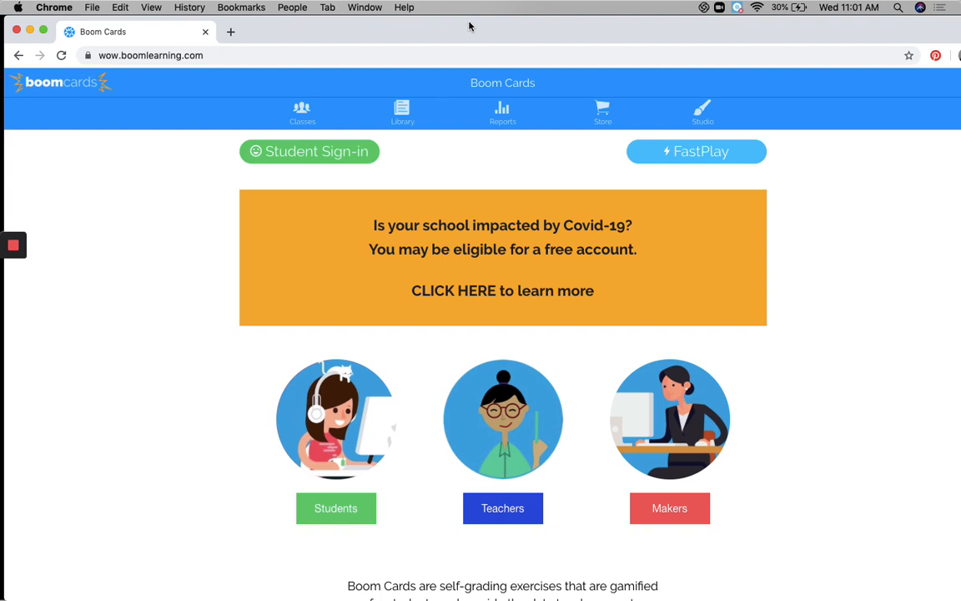
Step: Open the deck manager from the Creator Studio's asset managers
click(700, 119)
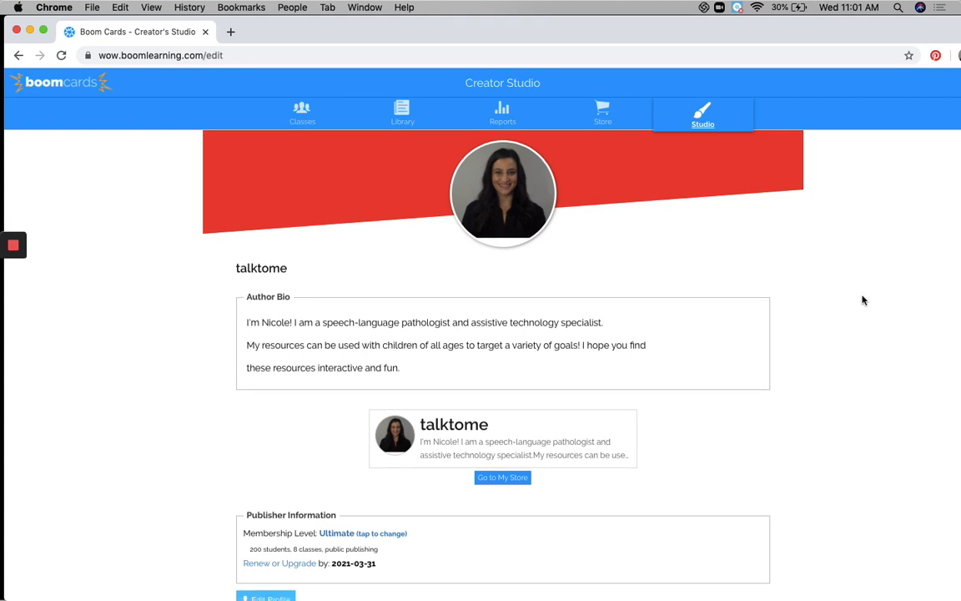
scroll(863, 300, down, 2)
scroll(863, 301, down, 3)
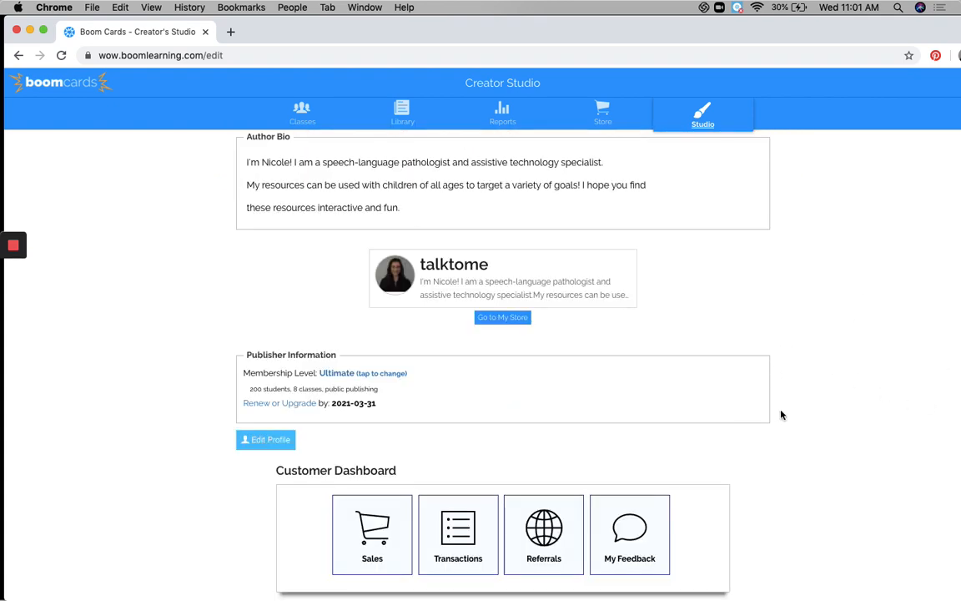
scroll(902, 384, down, 2)
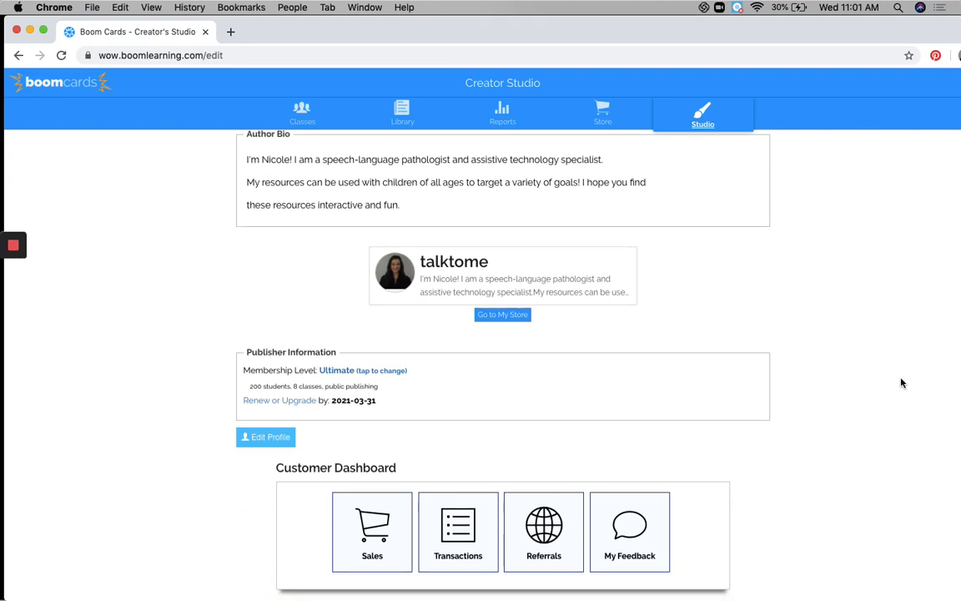
scroll(889, 396, down, 6)
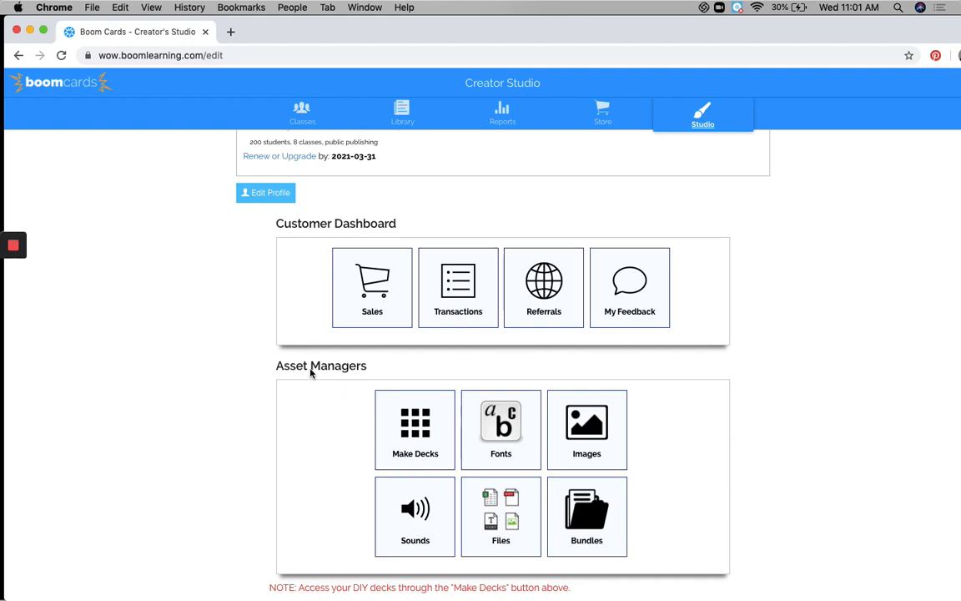
click(401, 427)
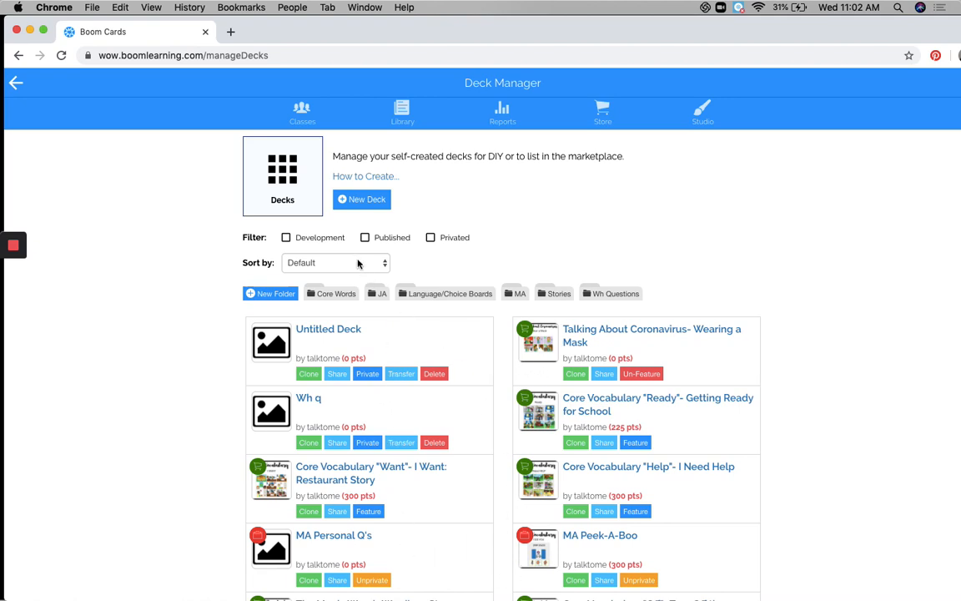
Step: Open the existing Untitled Deck for editing and display its title card
click(361, 201)
click(332, 331)
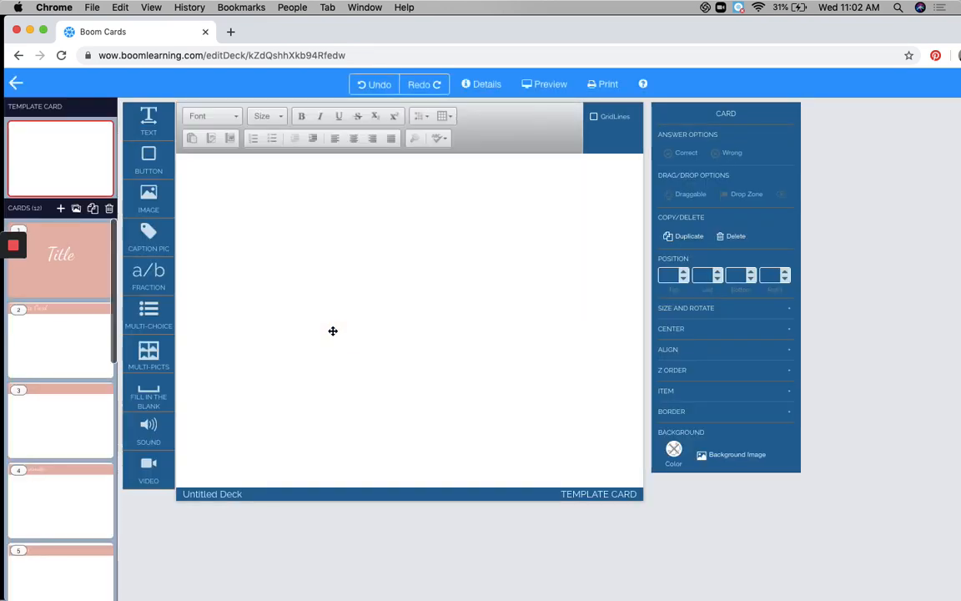
click(75, 266)
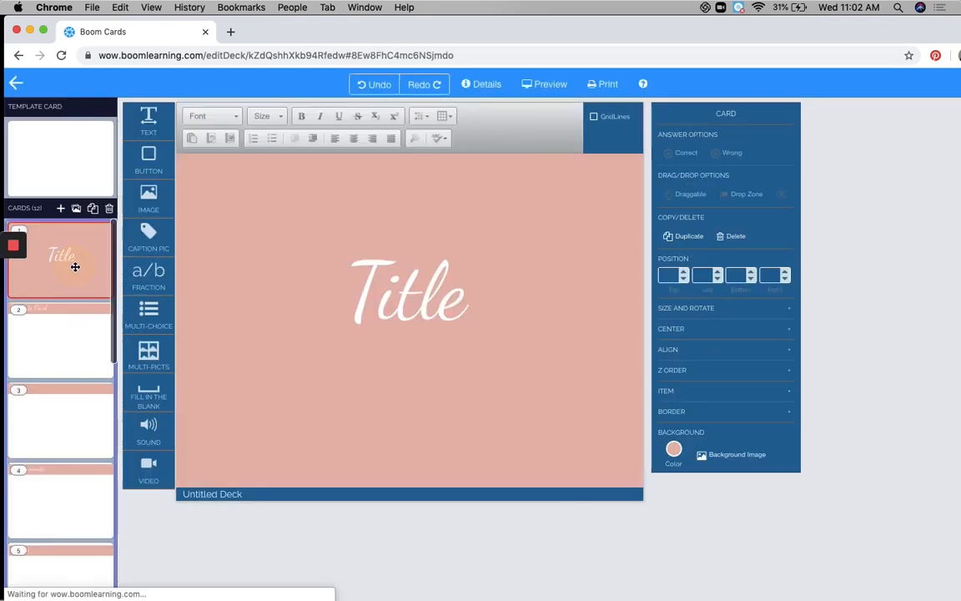
click(143, 272)
click(275, 284)
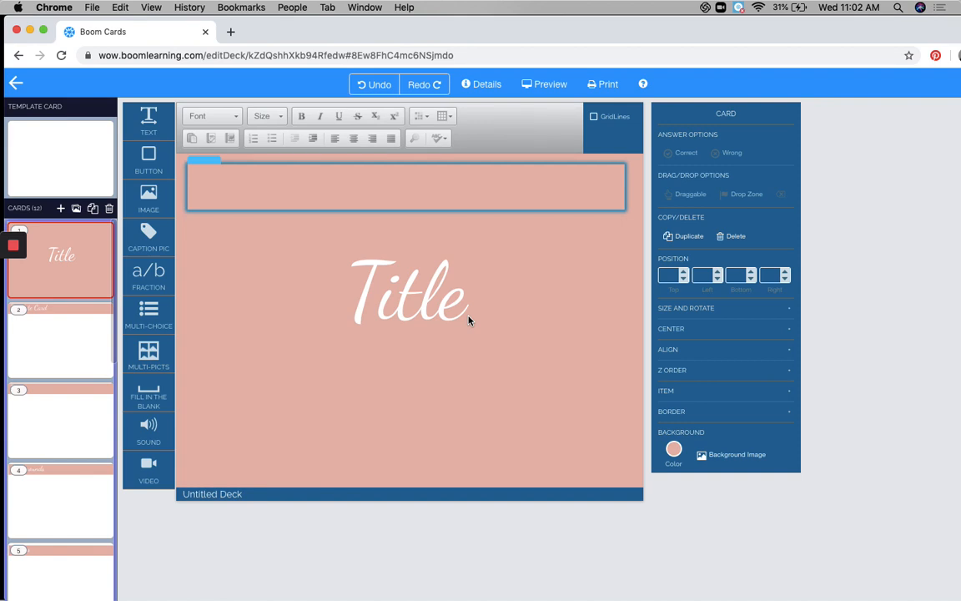
click(316, 436)
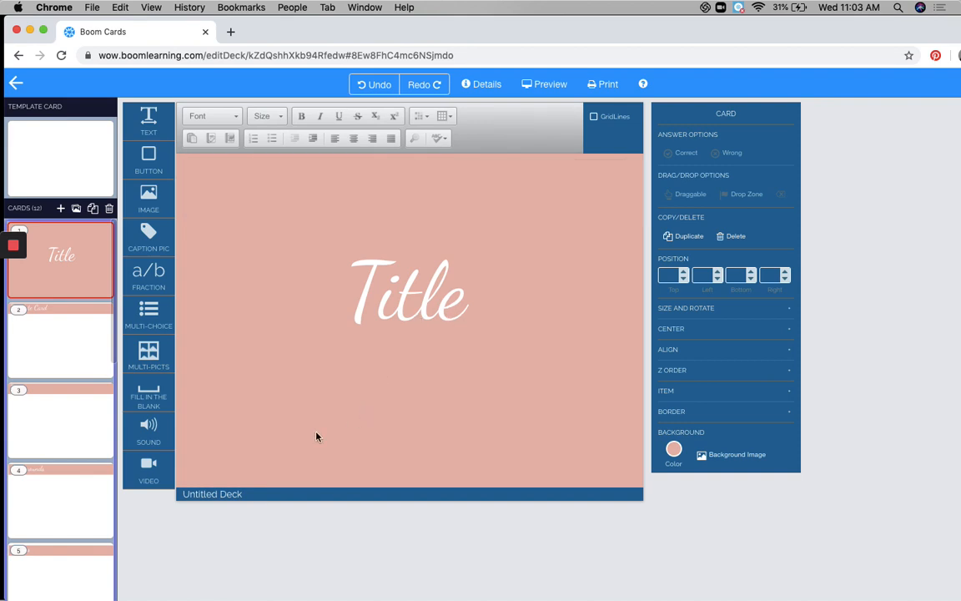
Step: Rename the deck "Creating Boom Cards" in its details
click(240, 494)
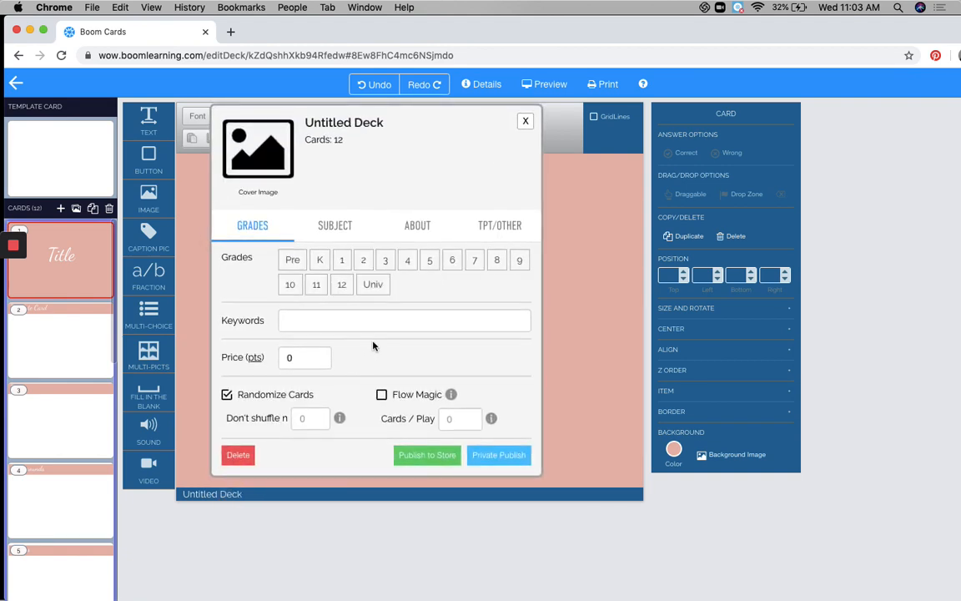
click(349, 122)
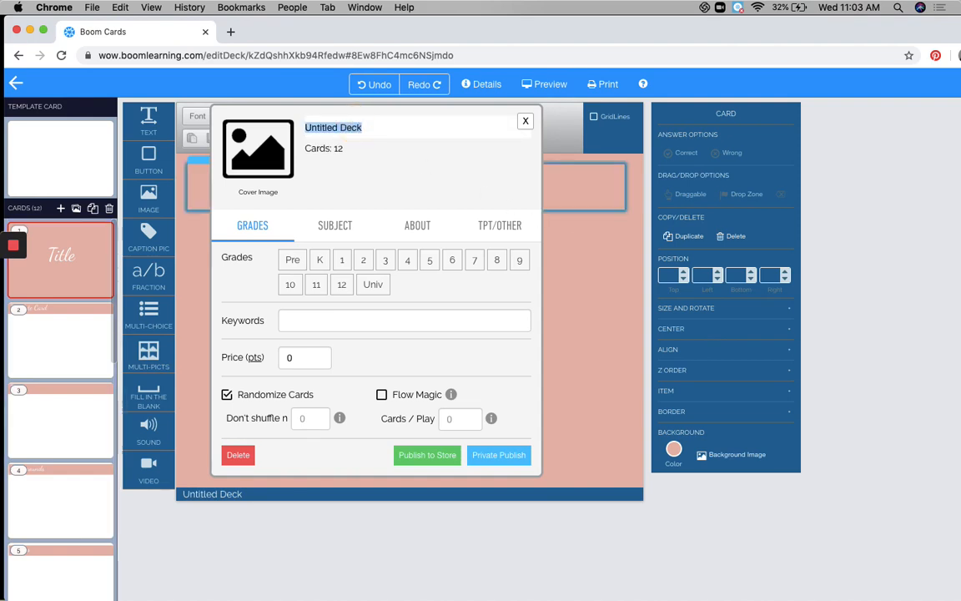
text(Creating Boo)
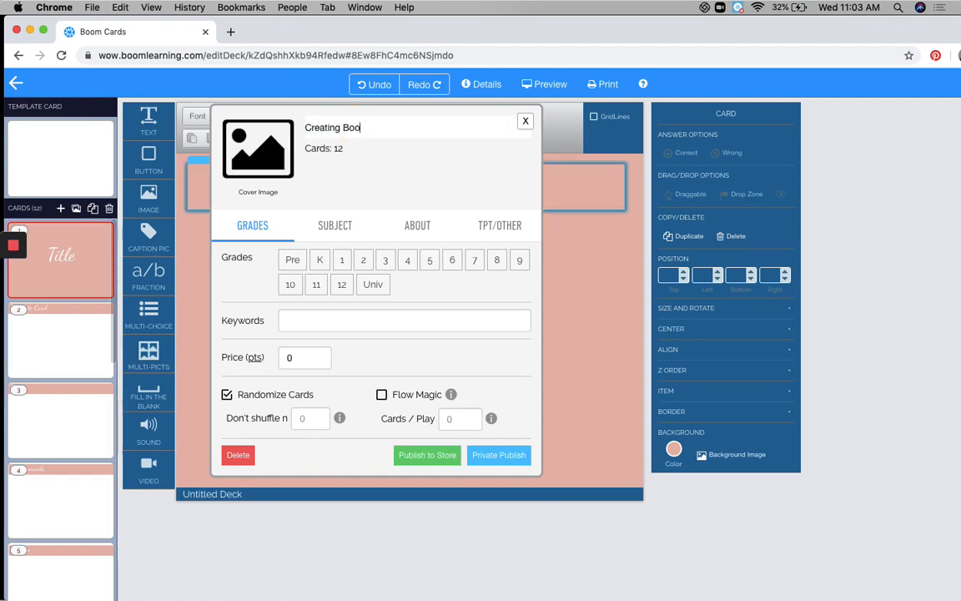
text(m Cards)
click(526, 122)
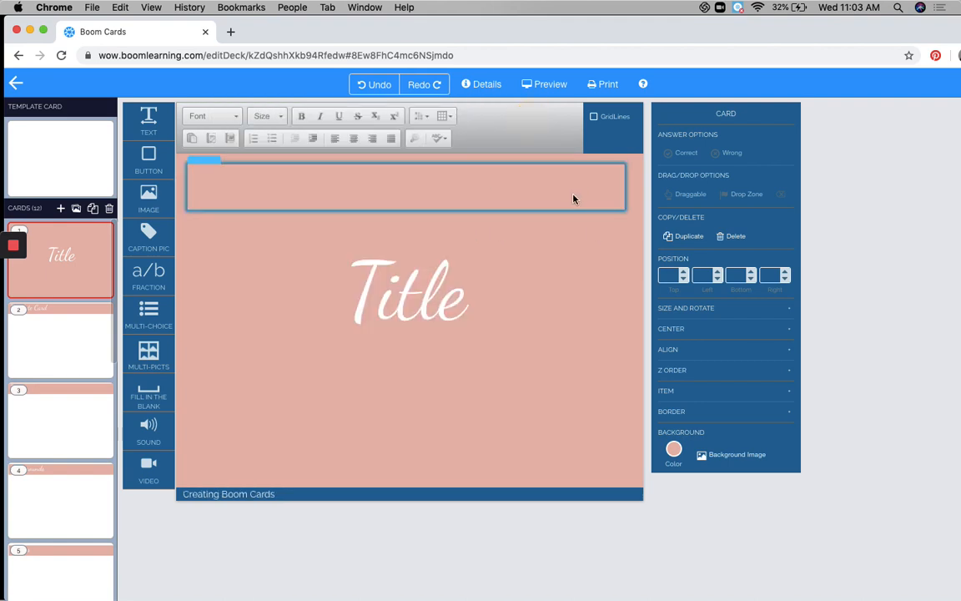
click(566, 285)
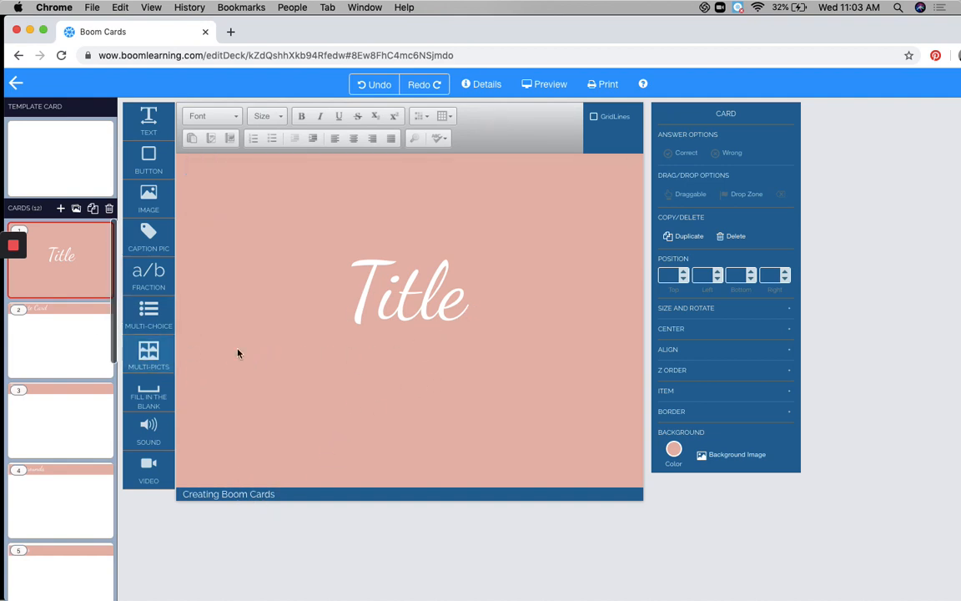
Step: Insert the image with a box above a three-by-three grid from the Templates folder on the template card and enlarge it to fill the card
click(64, 328)
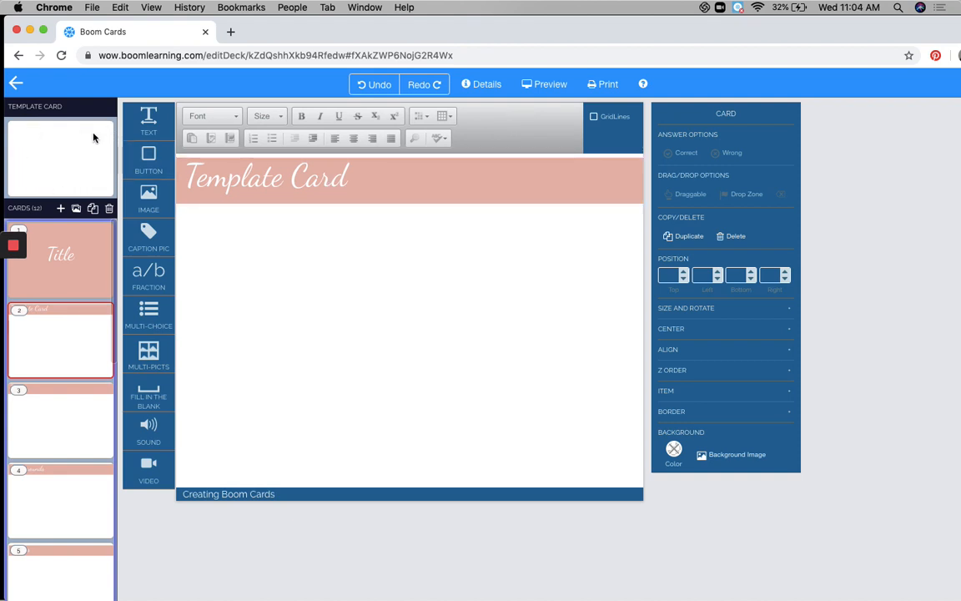
click(59, 127)
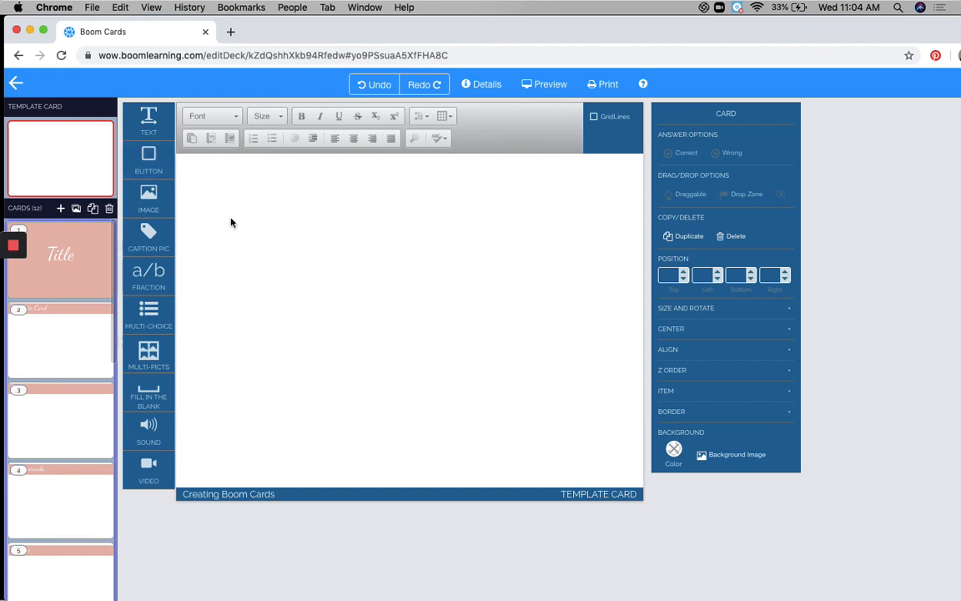
drag(138, 185, 326, 224)
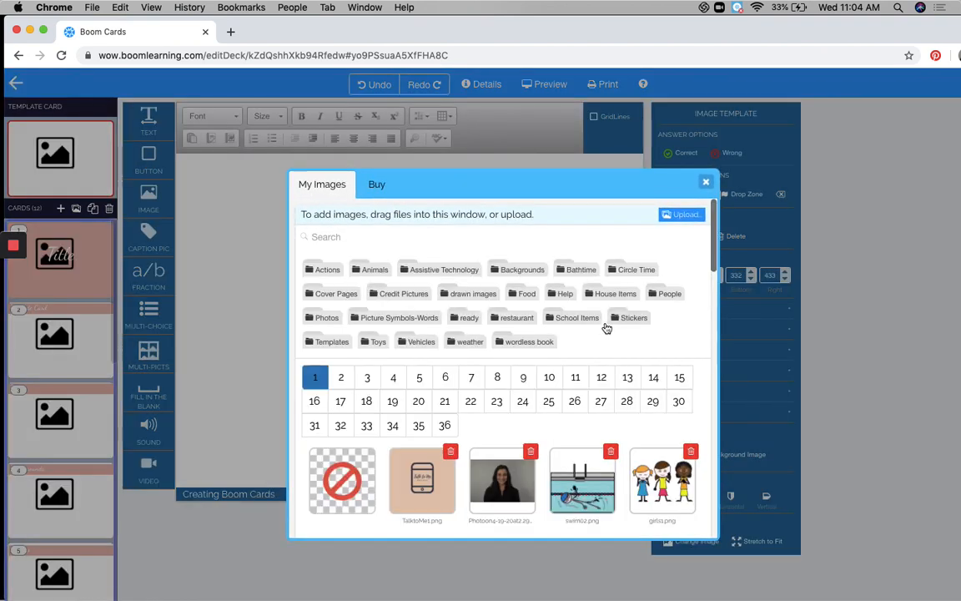
click(330, 343)
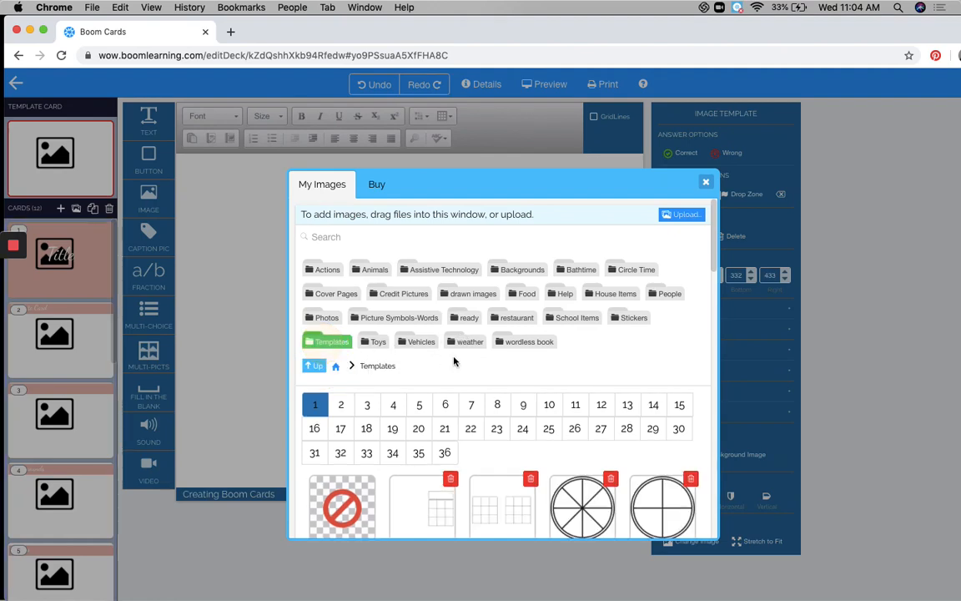
scroll(500, 401, down, 1)
click(429, 389)
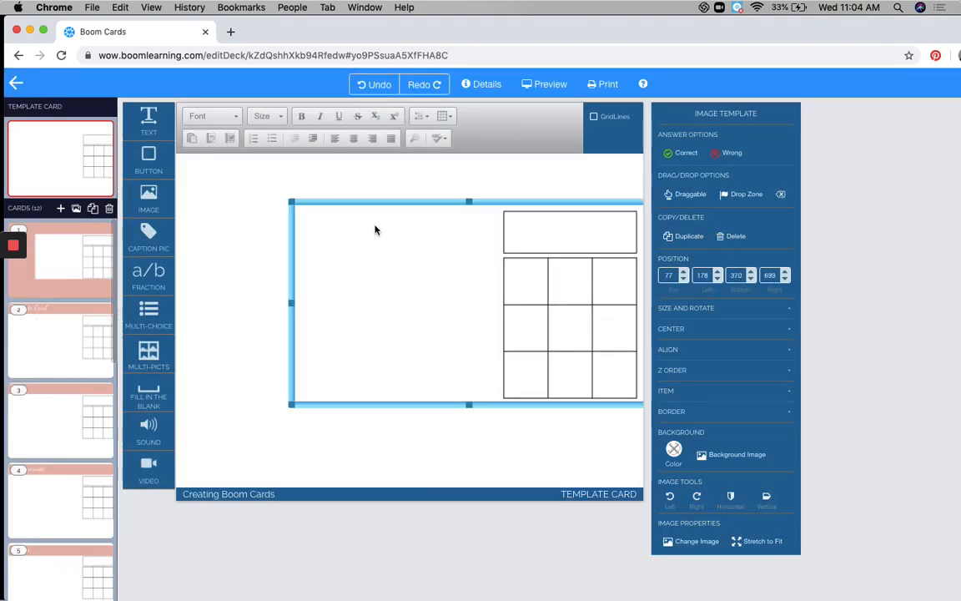
drag(292, 206, 162, 135)
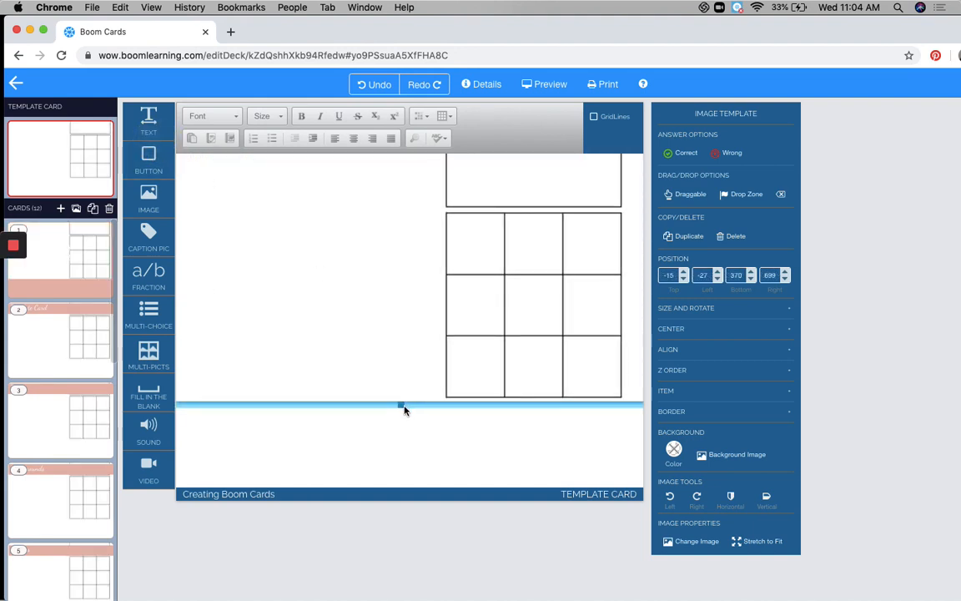
drag(400, 405, 455, 489)
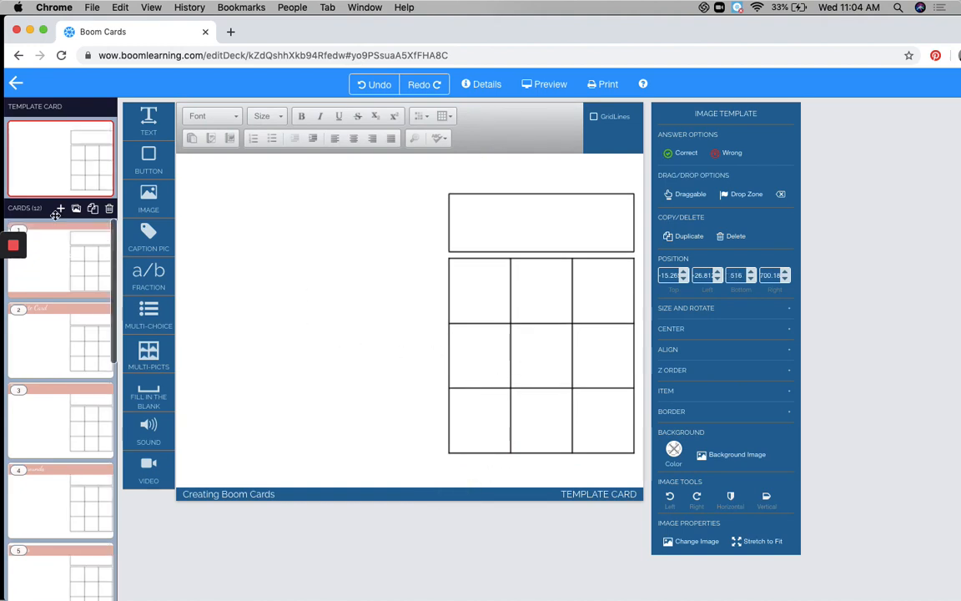
Step: Delete the grid image from the template card
scroll(73, 278, down, 1)
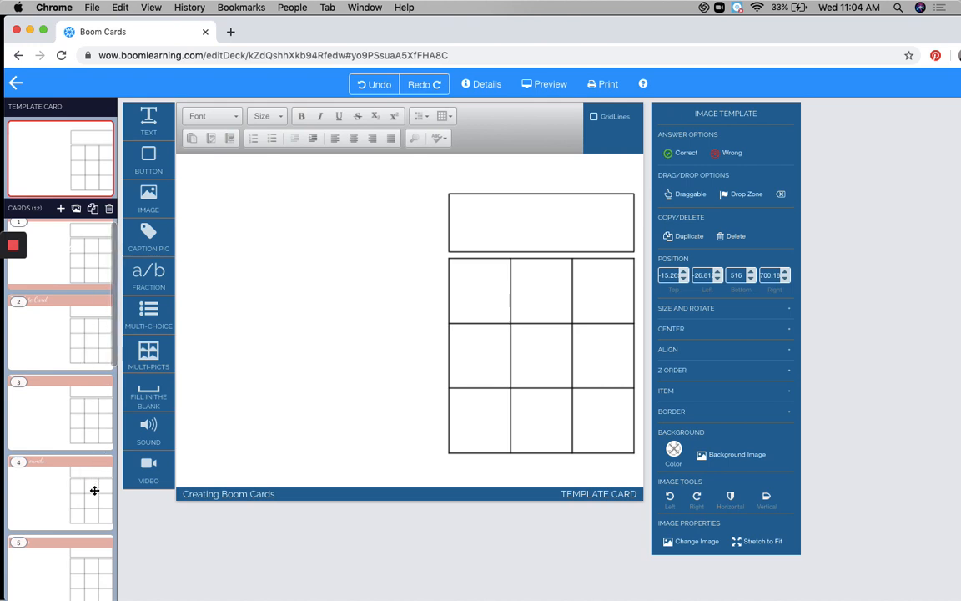
scroll(71, 367, up, 1)
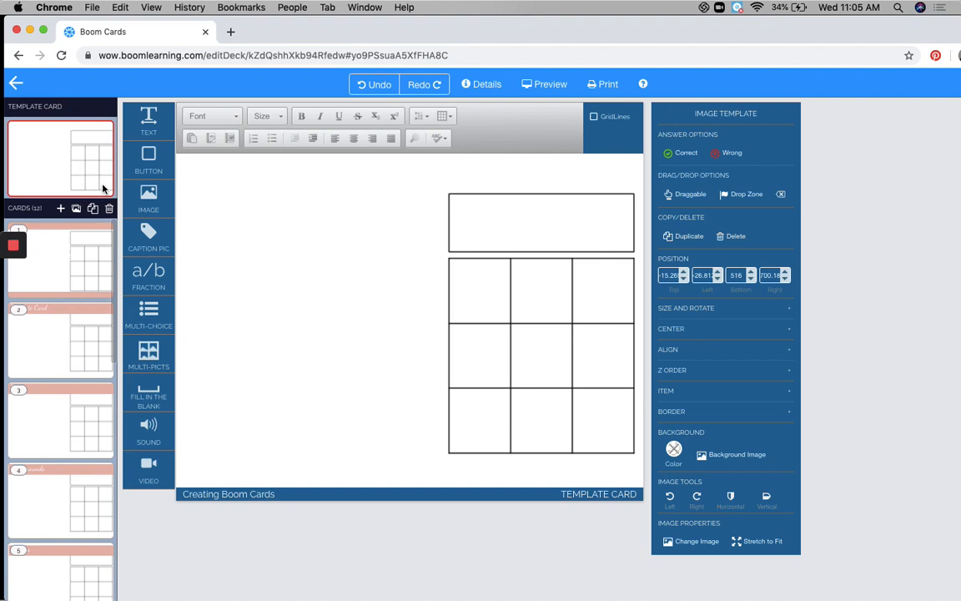
click(401, 258)
key(Delete)
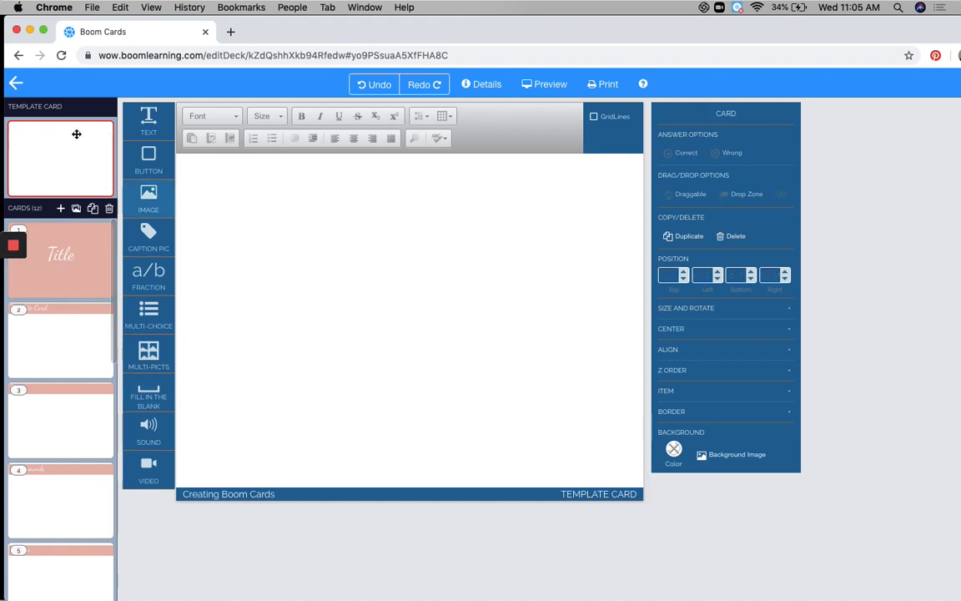
Step: Add a text item reading "What is the girl doing?" to card 3 and move it closer below the Text heading
click(98, 285)
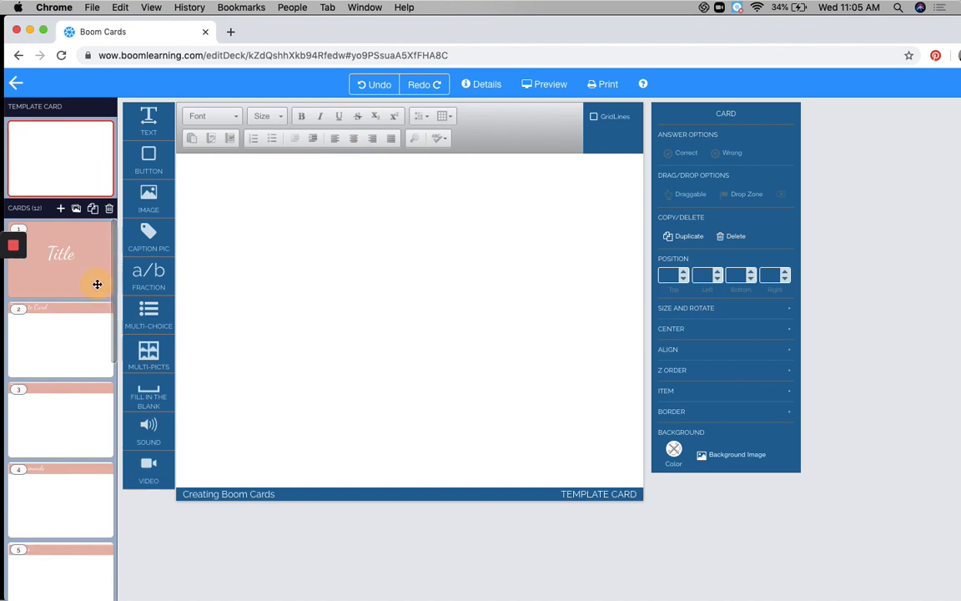
click(93, 337)
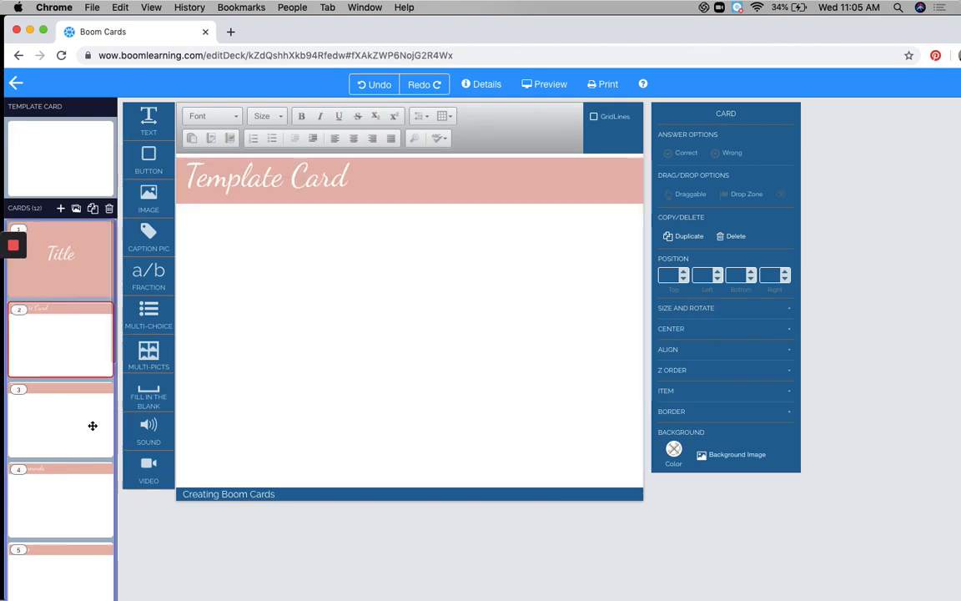
click(90, 417)
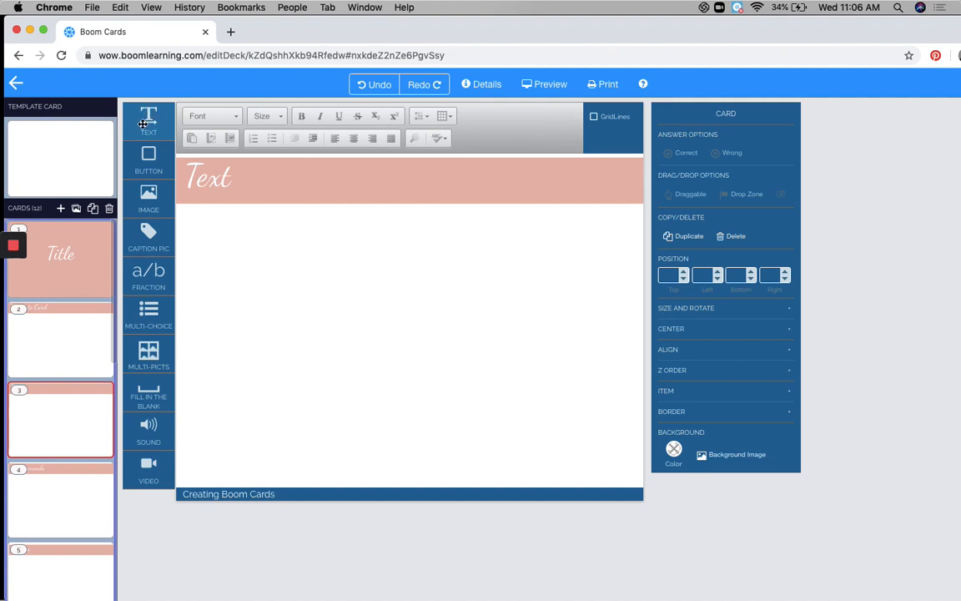
drag(154, 120, 367, 297)
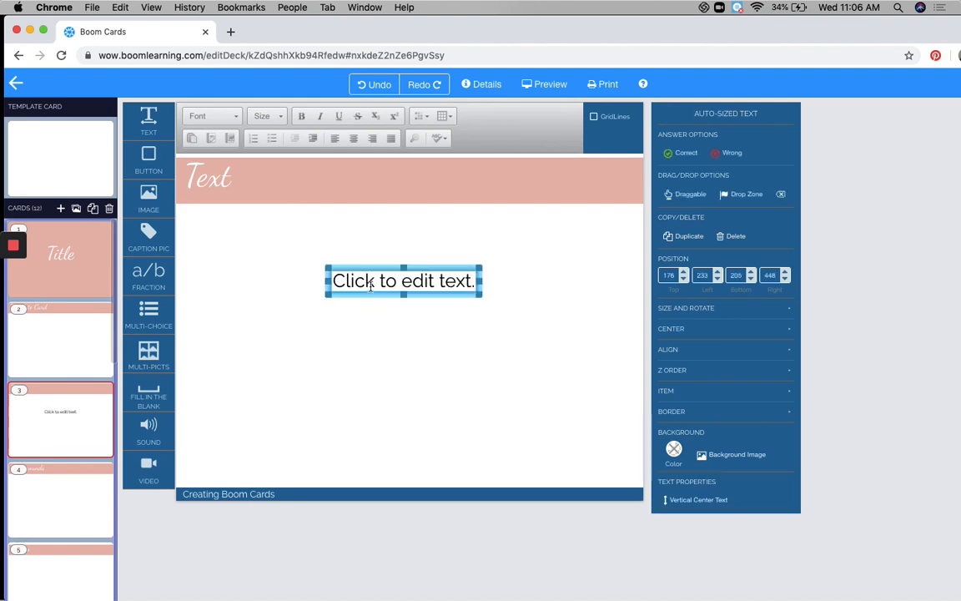
click(369, 281)
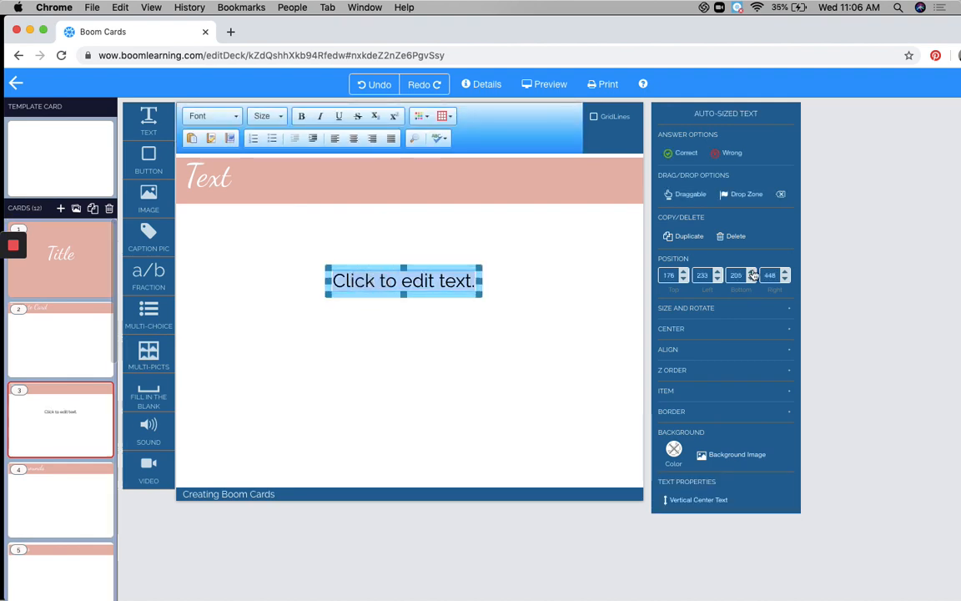
text(What)
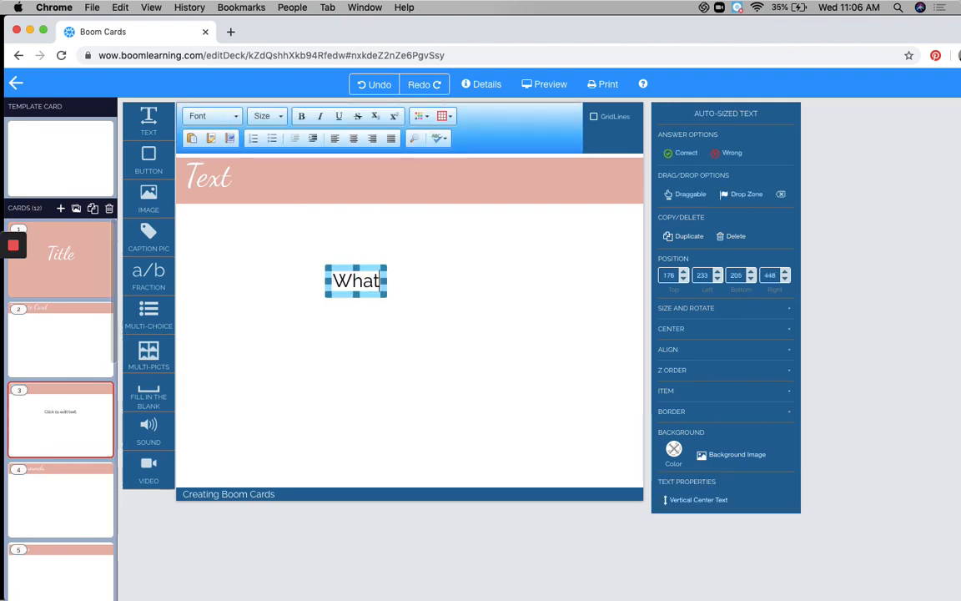
text( is the girl doing?)
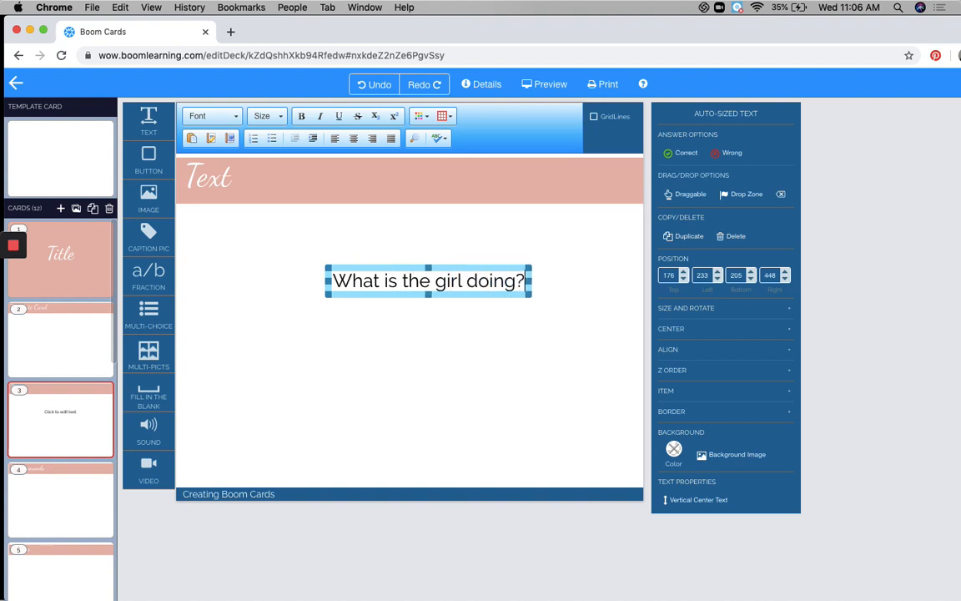
drag(489, 266, 404, 238)
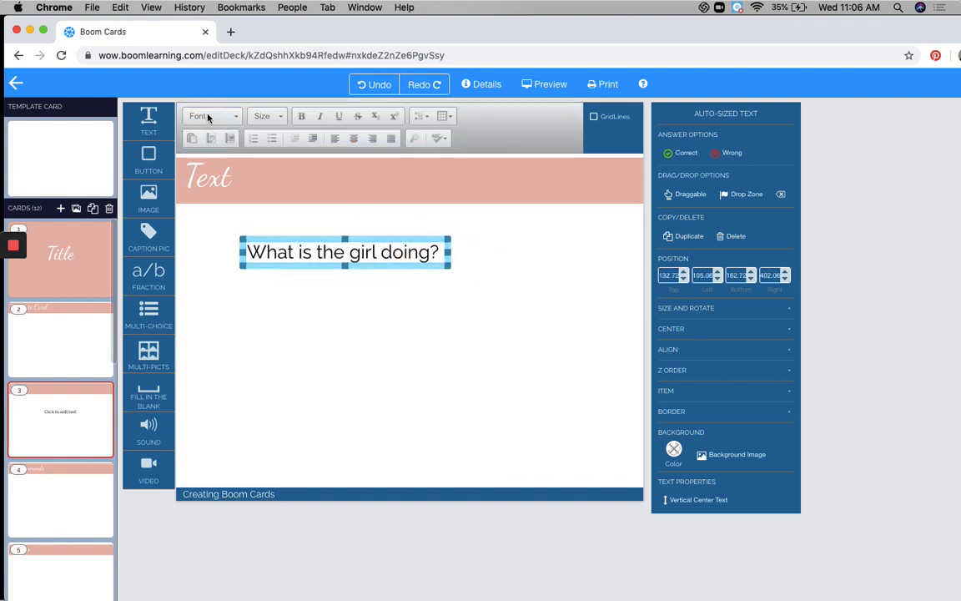
Step: Set the background color of the "What is the girl doing?" text item on card 3 to light blue #c9daf8
click(423, 250)
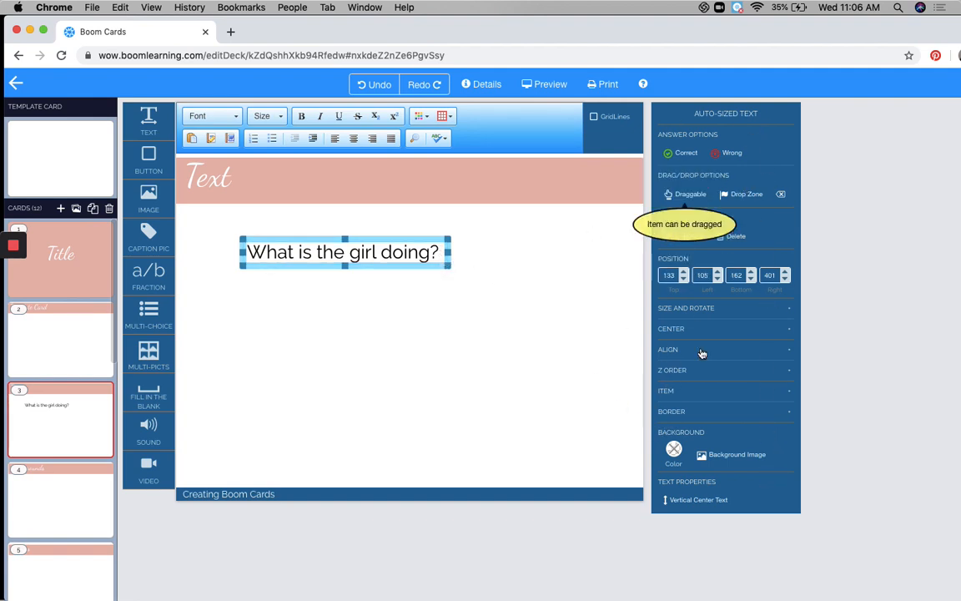
click(703, 438)
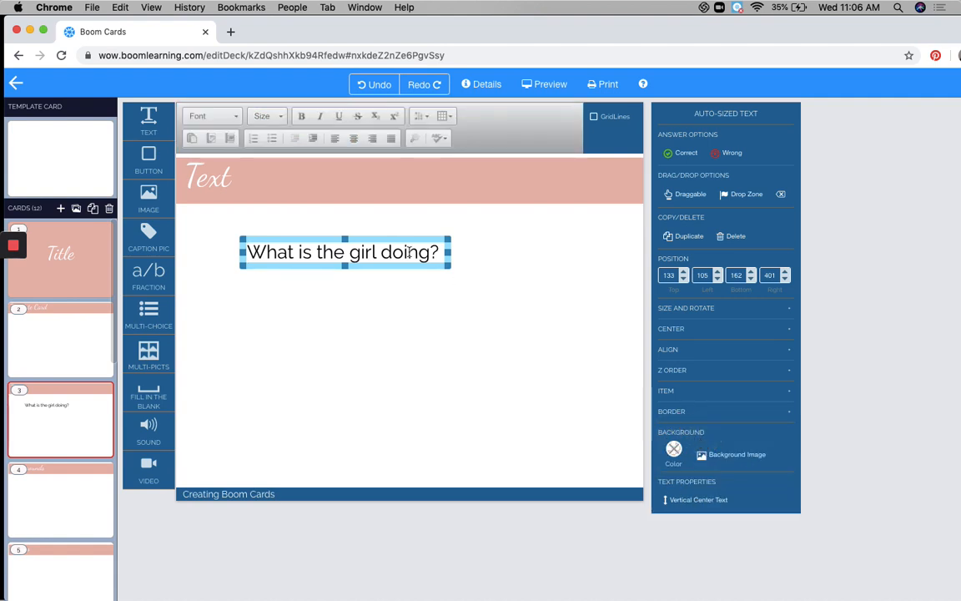
click(677, 458)
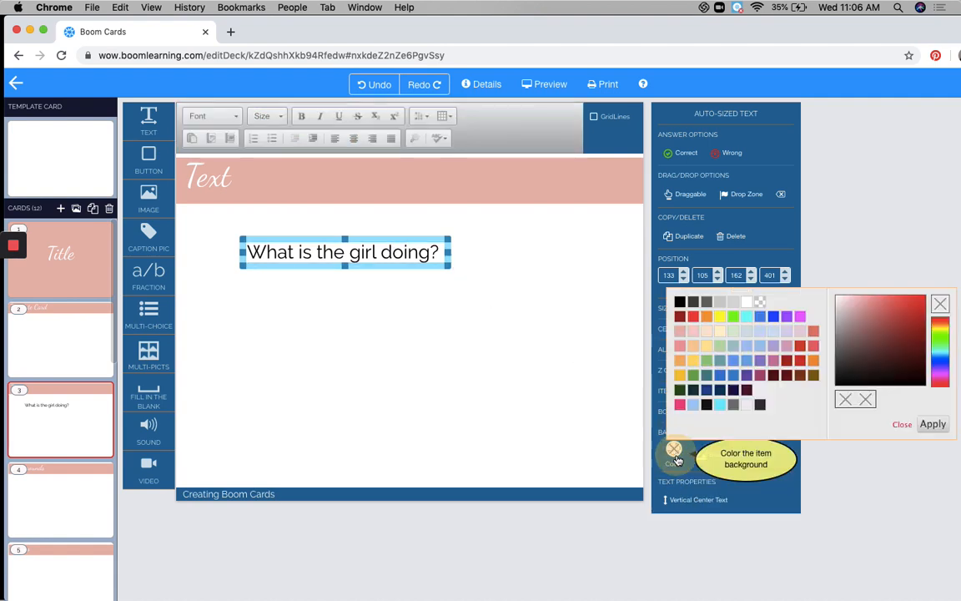
click(765, 335)
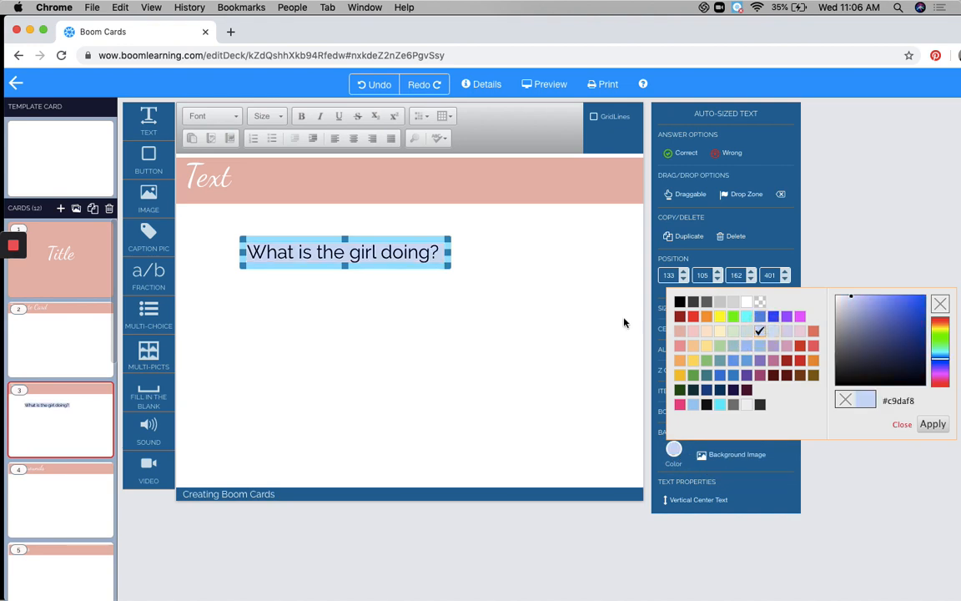
click(549, 317)
click(406, 249)
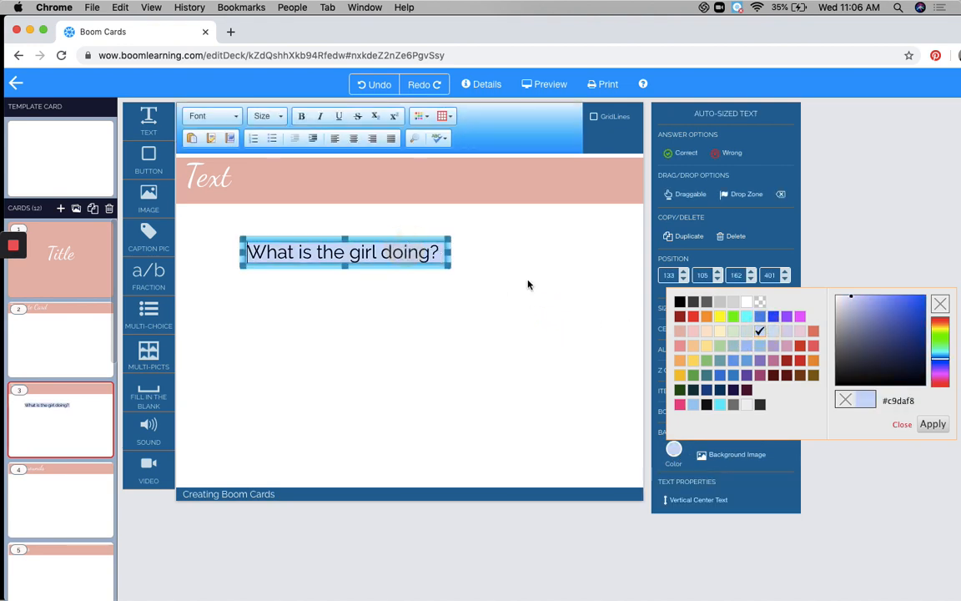
click(901, 425)
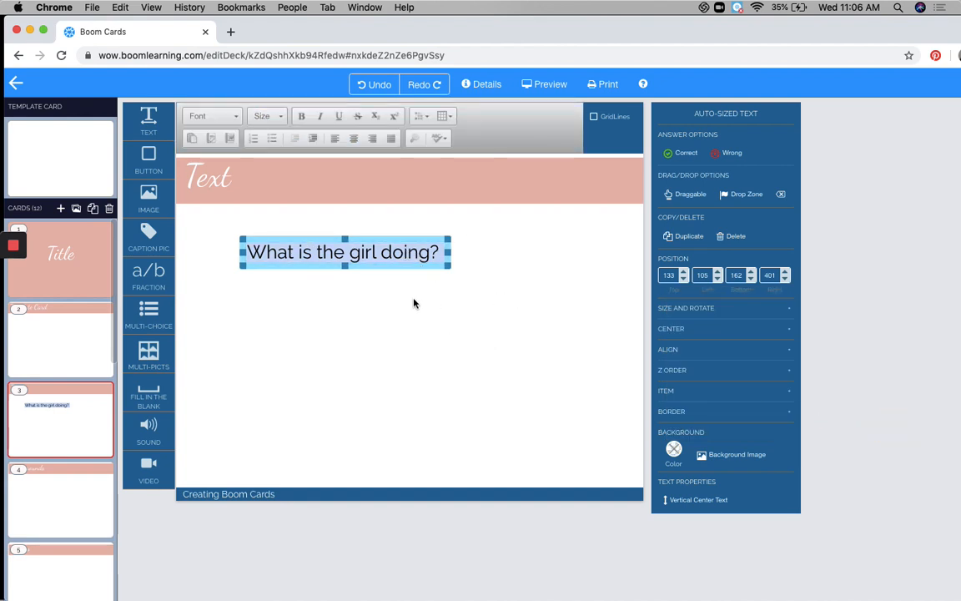
Step: Move the "What is the girl doing?" text up and left on card 3, just beneath the Text heading
double_click(421, 260)
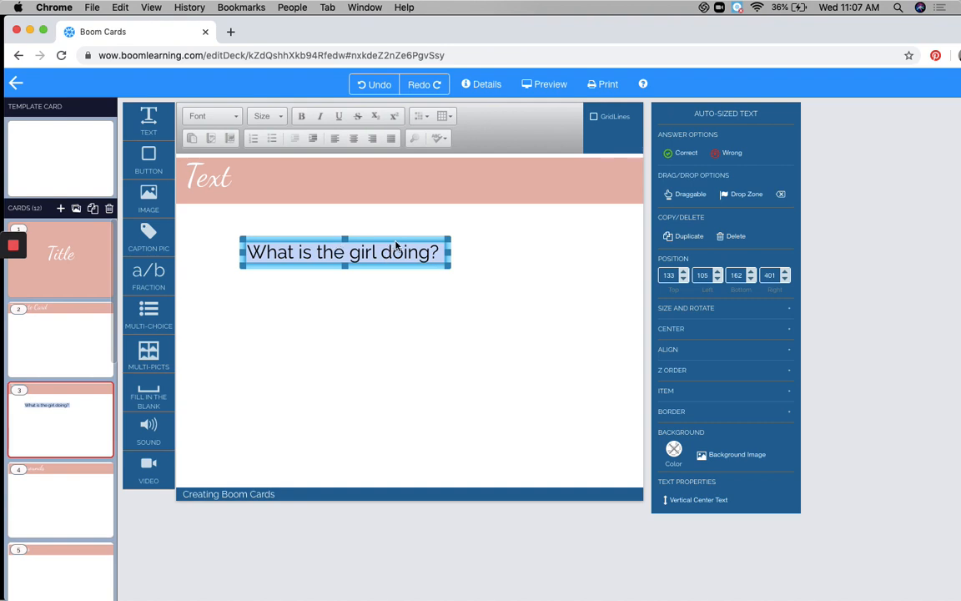
drag(396, 244, 349, 230)
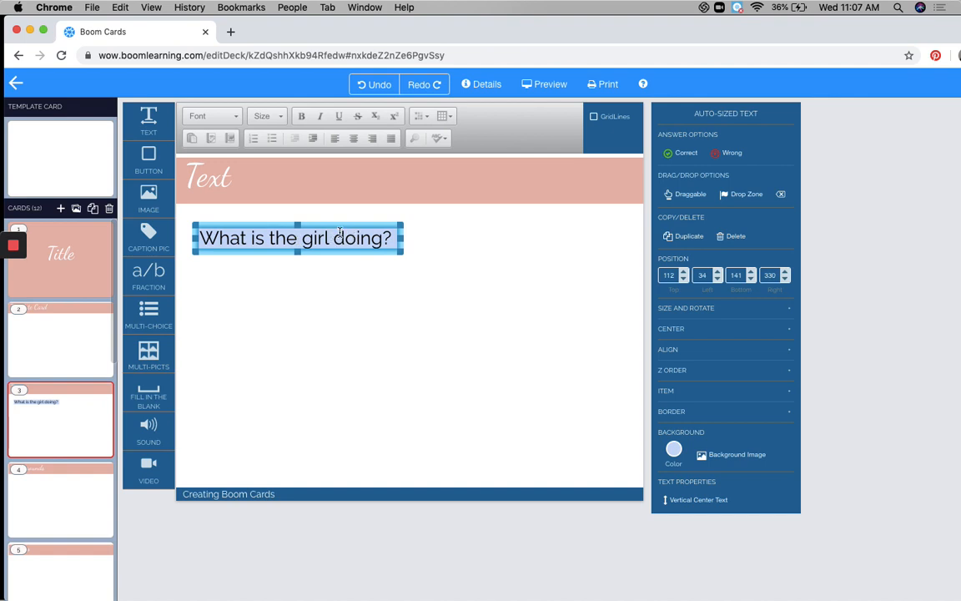
click(340, 310)
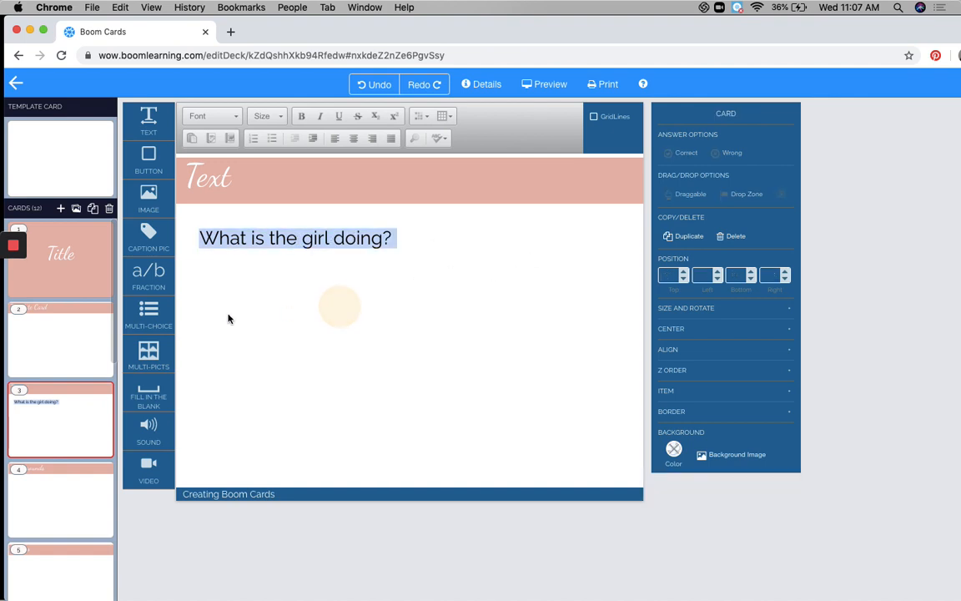
Step: Insert the backyard fence image HouseBackground27 from page 5 of the Backgrounds folder on card 4
click(96, 490)
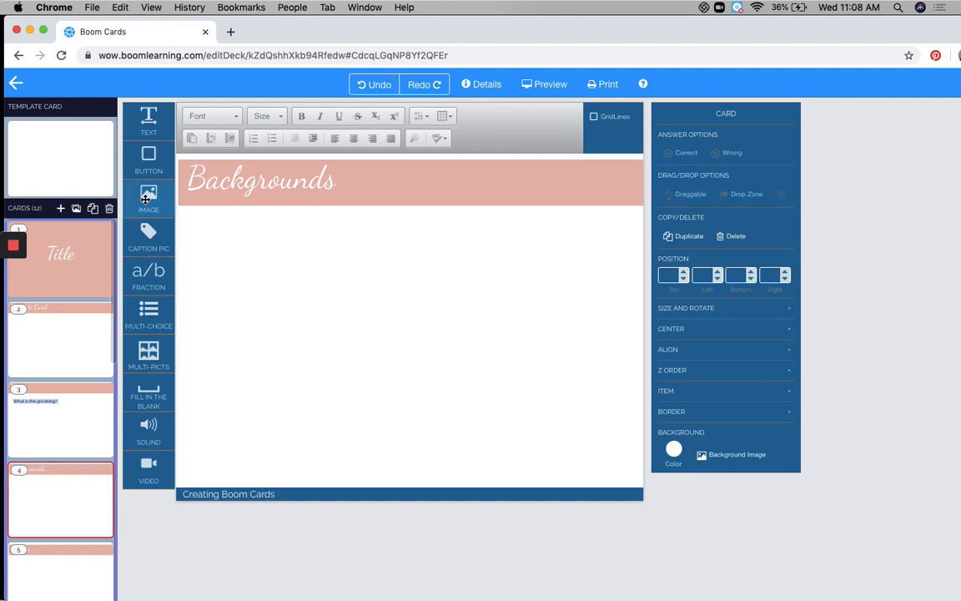
drag(154, 201, 298, 245)
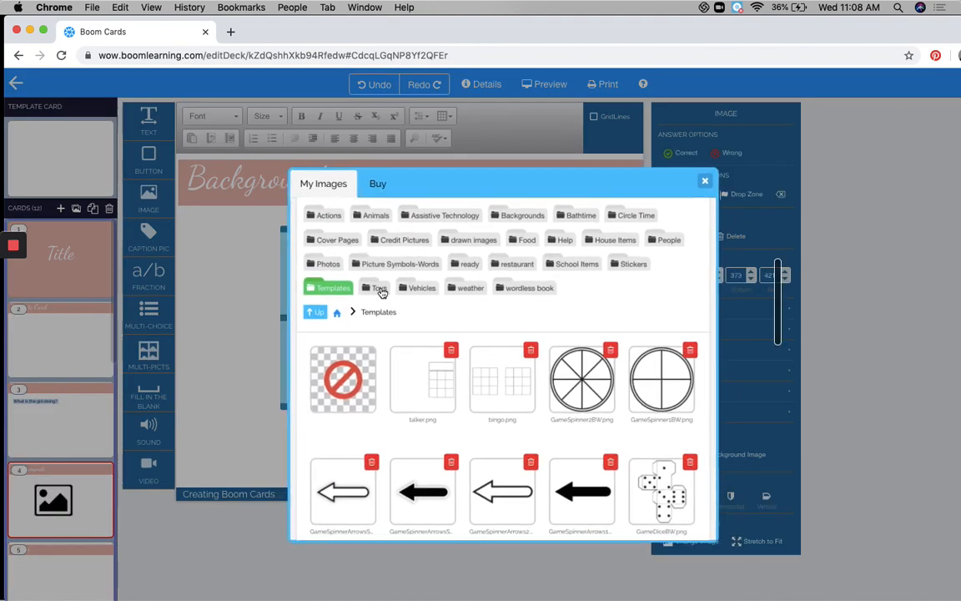
click(523, 220)
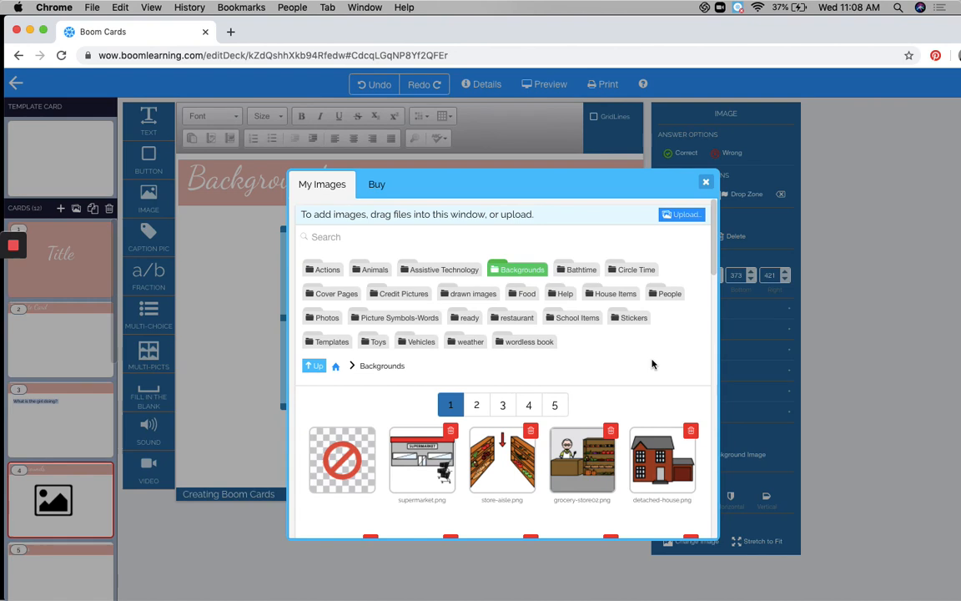
click(518, 272)
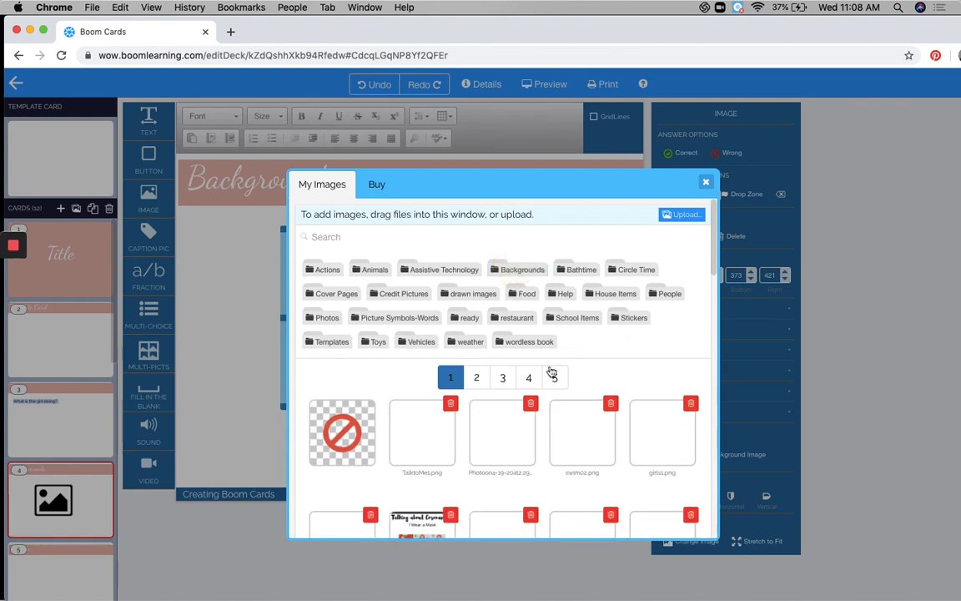
click(528, 275)
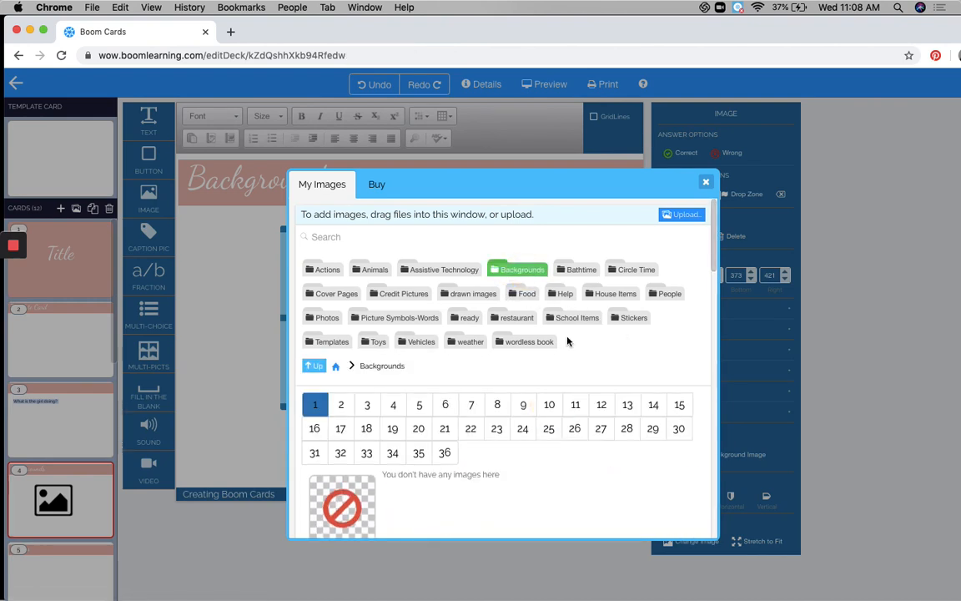
scroll(560, 364, down, 2)
click(554, 357)
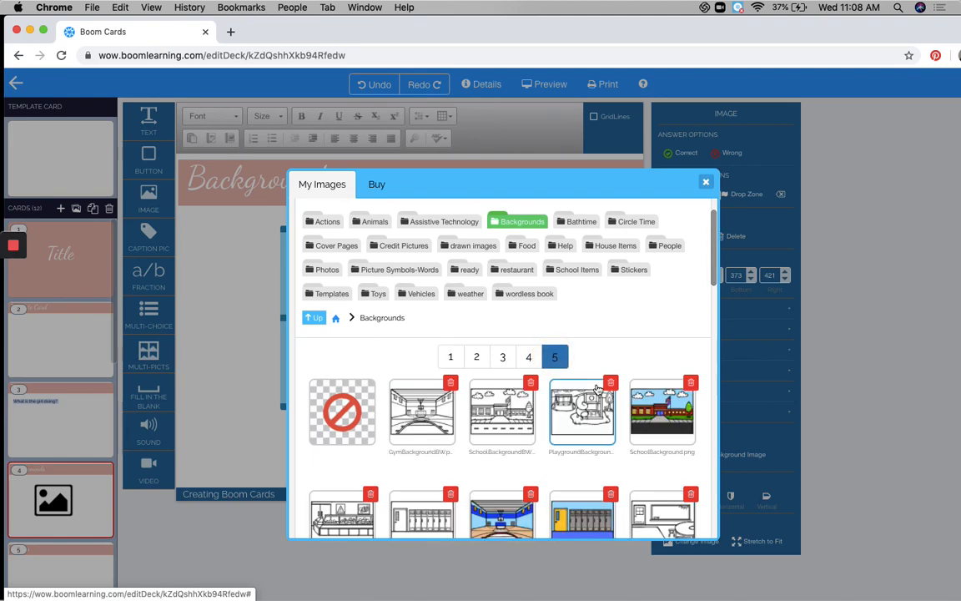
scroll(551, 359, down, 5)
scroll(594, 399, down, 2)
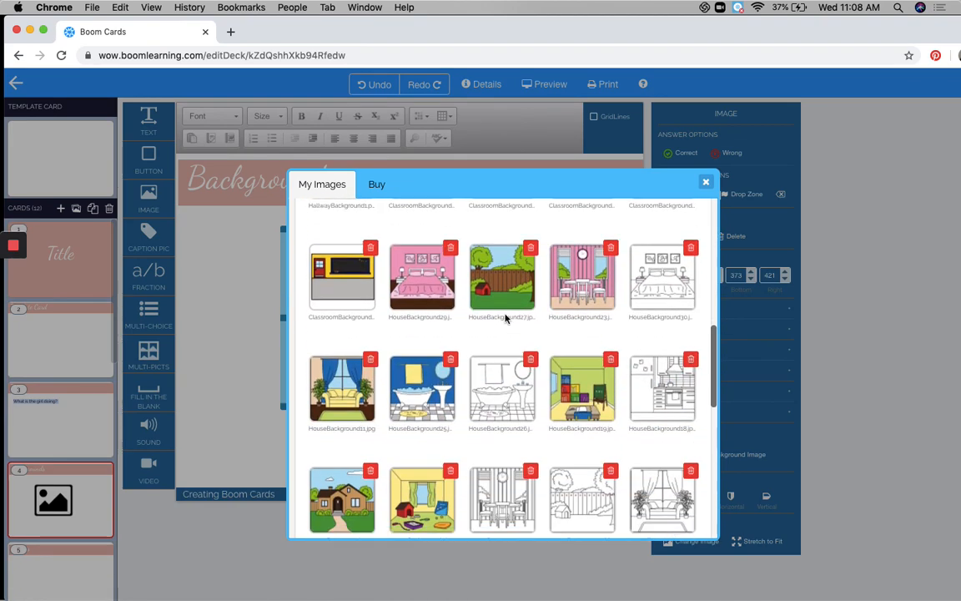
click(505, 288)
Step: Enlarge the backyard image to cover all of card 4 and send it to the back, behind the Backgrounds heading
drag(472, 353, 612, 274)
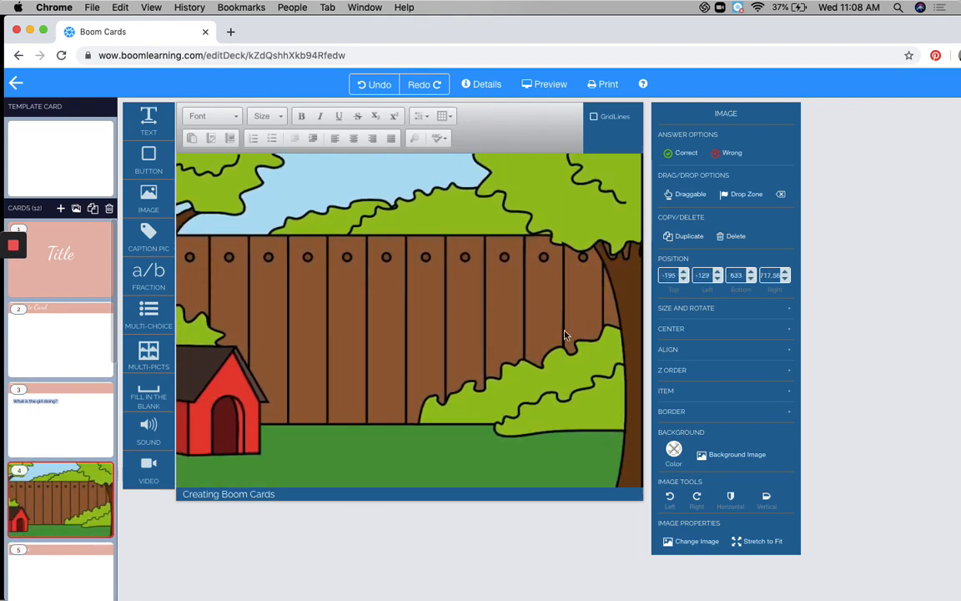
drag(509, 310, 518, 312)
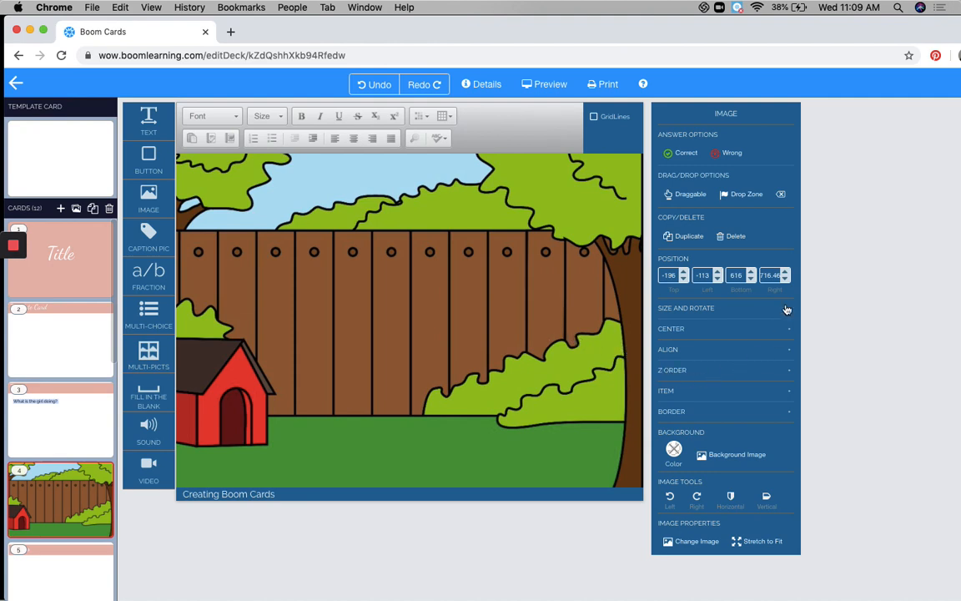
click(668, 374)
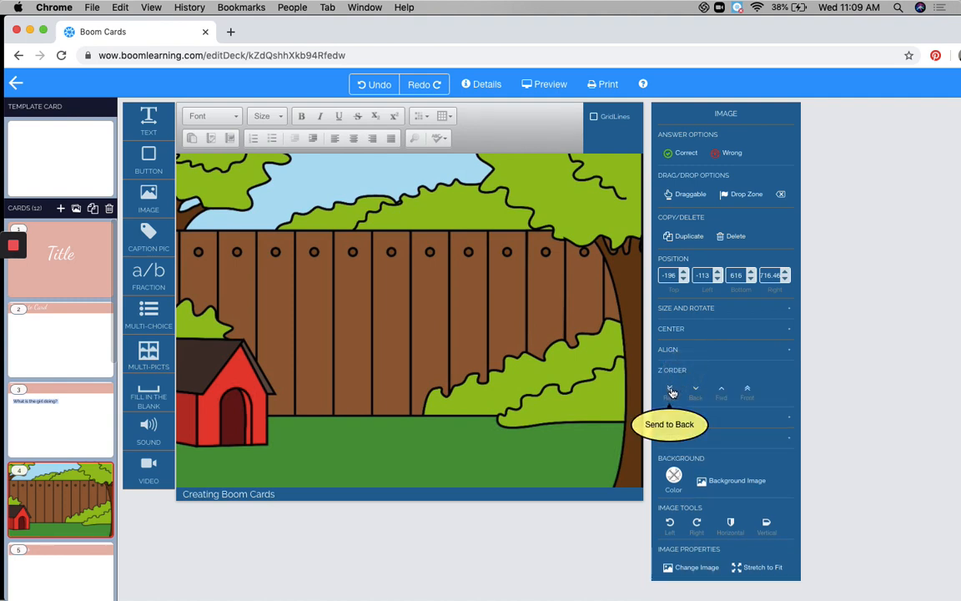
click(671, 391)
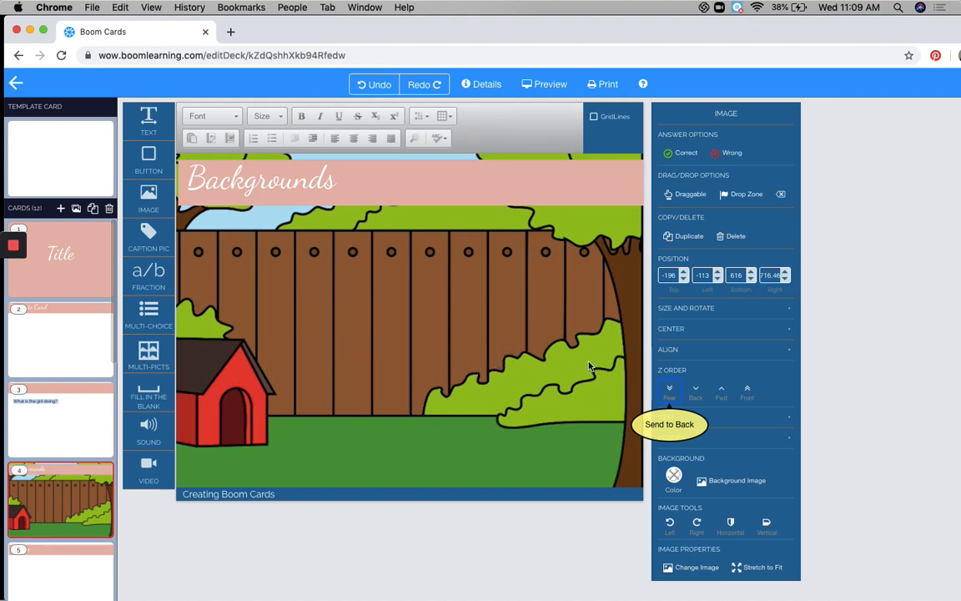
drag(553, 358, 496, 357)
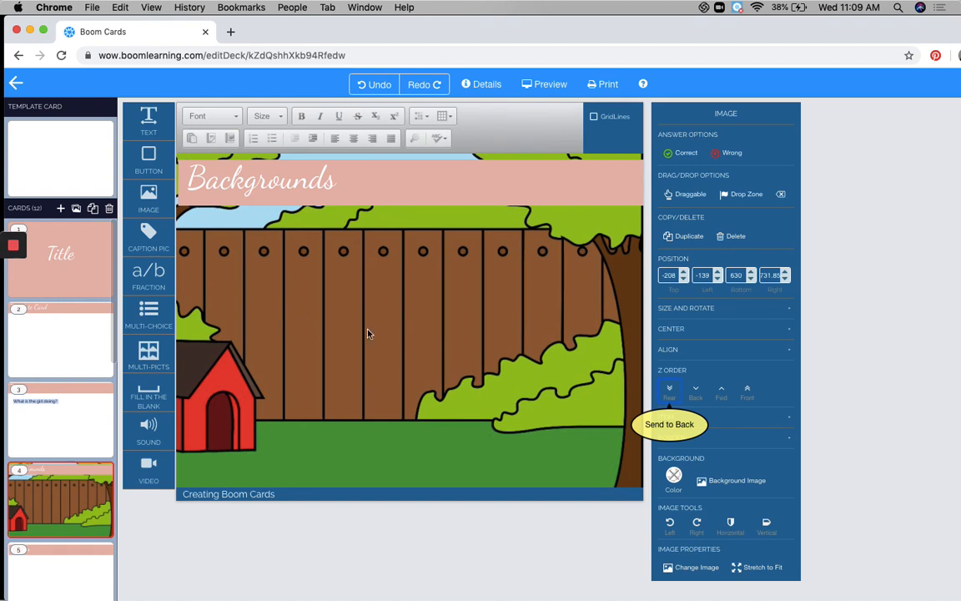
click(881, 444)
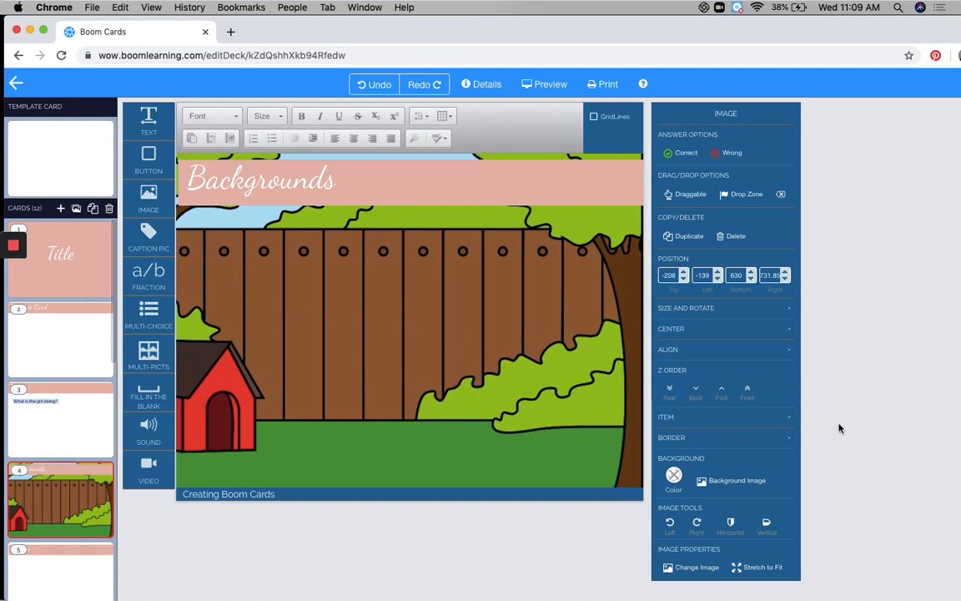
Step: Lock the backyard image on card 4 against movement and unlock it again
click(525, 353)
click(723, 417)
click(680, 440)
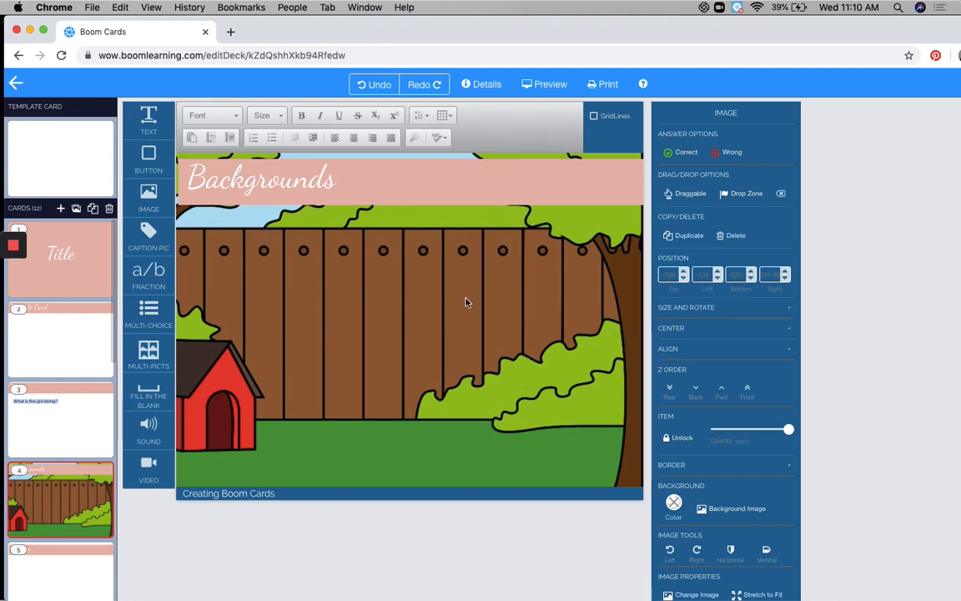
click(678, 437)
Step: Delete the backyard image from card 4
click(565, 385)
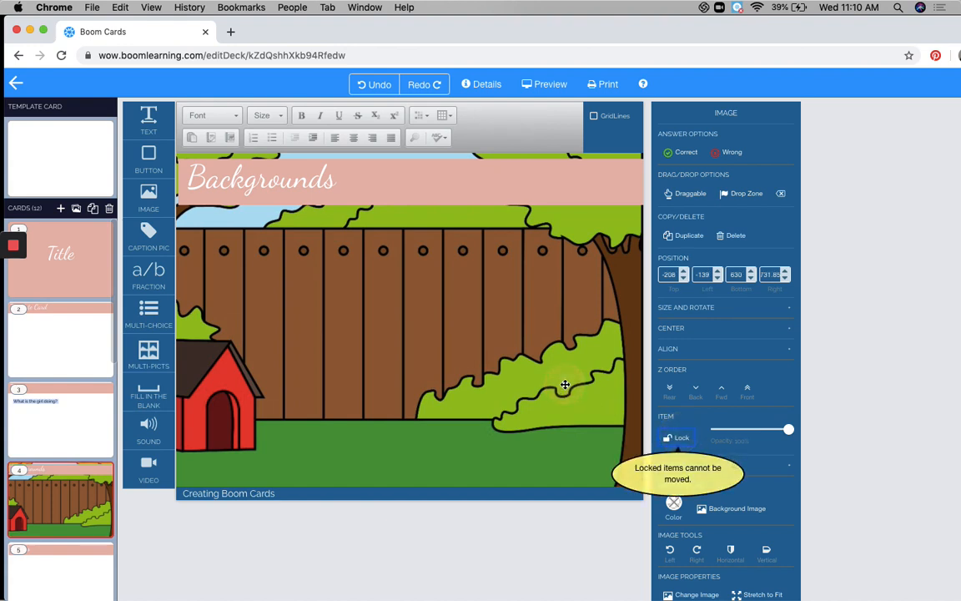
key(Delete)
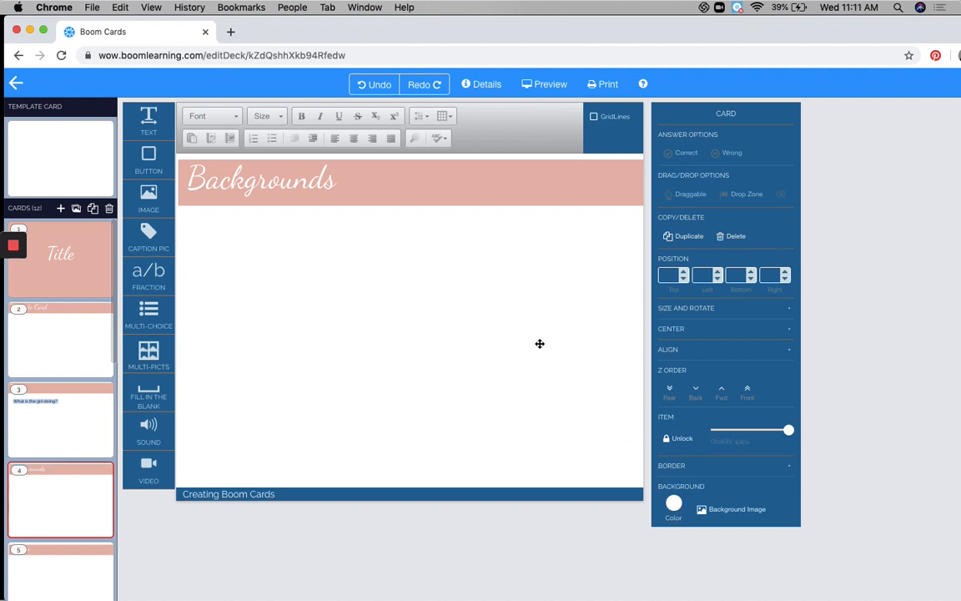
Step: Try blue, orange, pink, black and white as card 4's background color and settle on light gray #d9d9d9
click(675, 505)
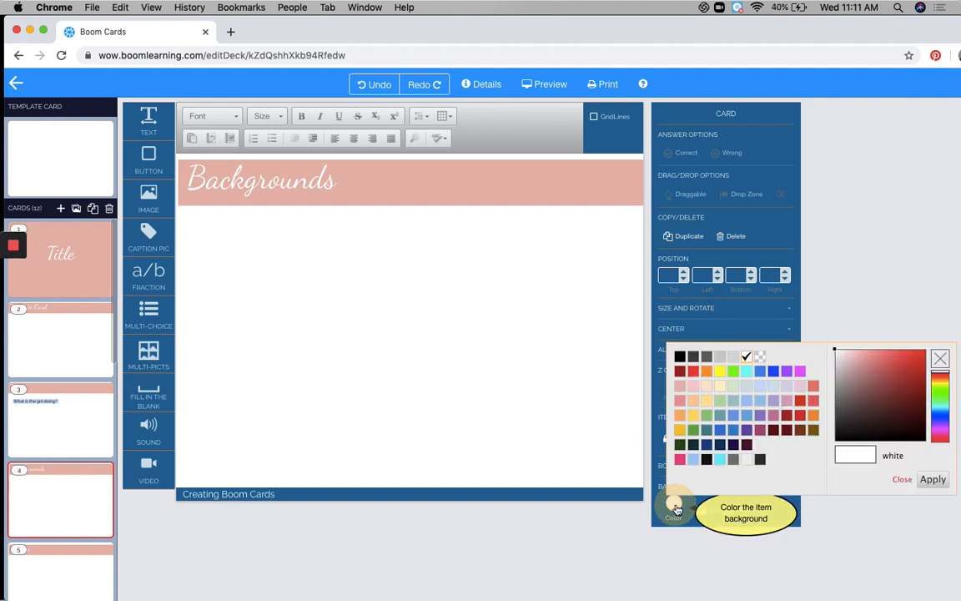
click(786, 389)
click(753, 402)
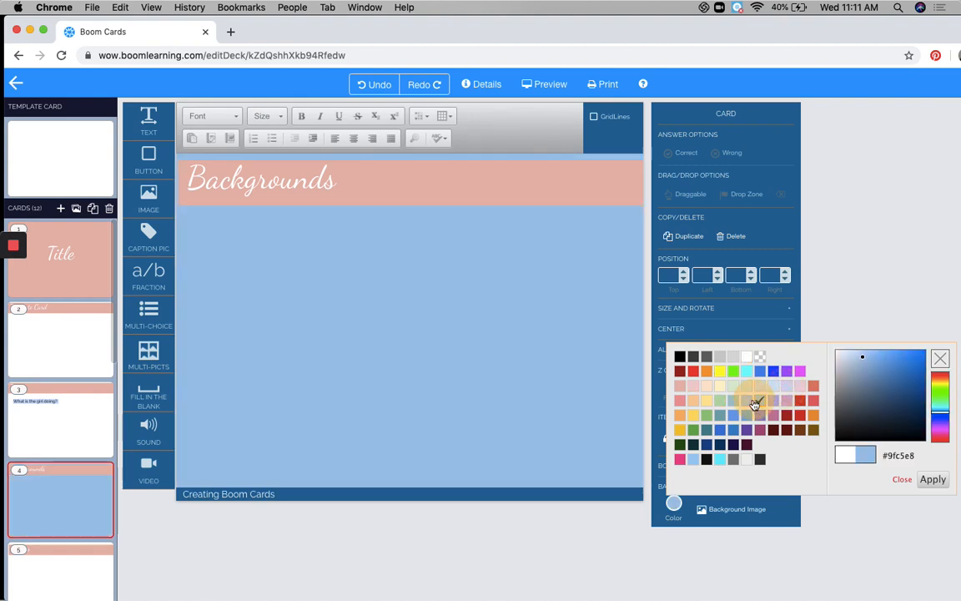
click(719, 401)
click(692, 400)
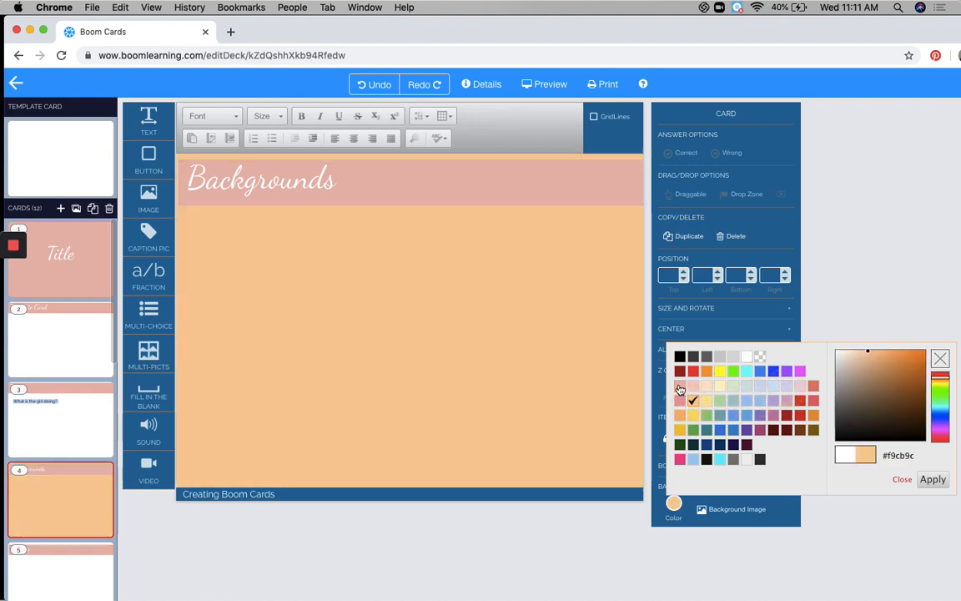
click(680, 387)
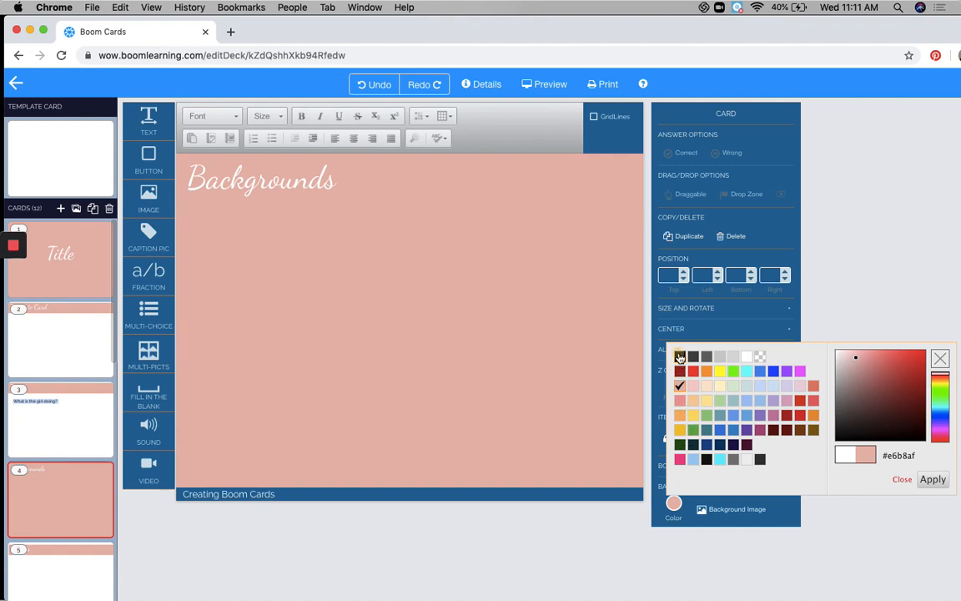
click(680, 357)
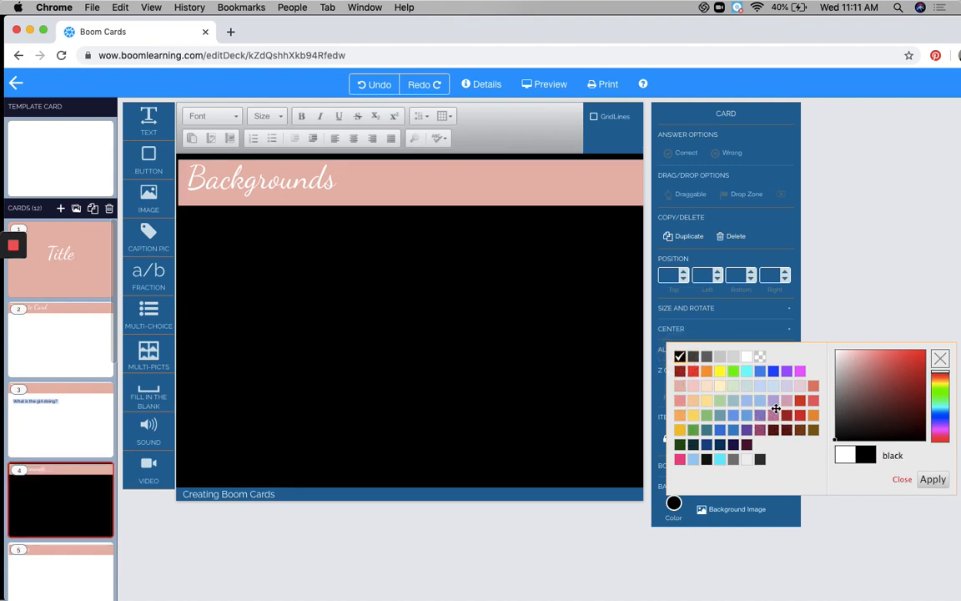
click(745, 356)
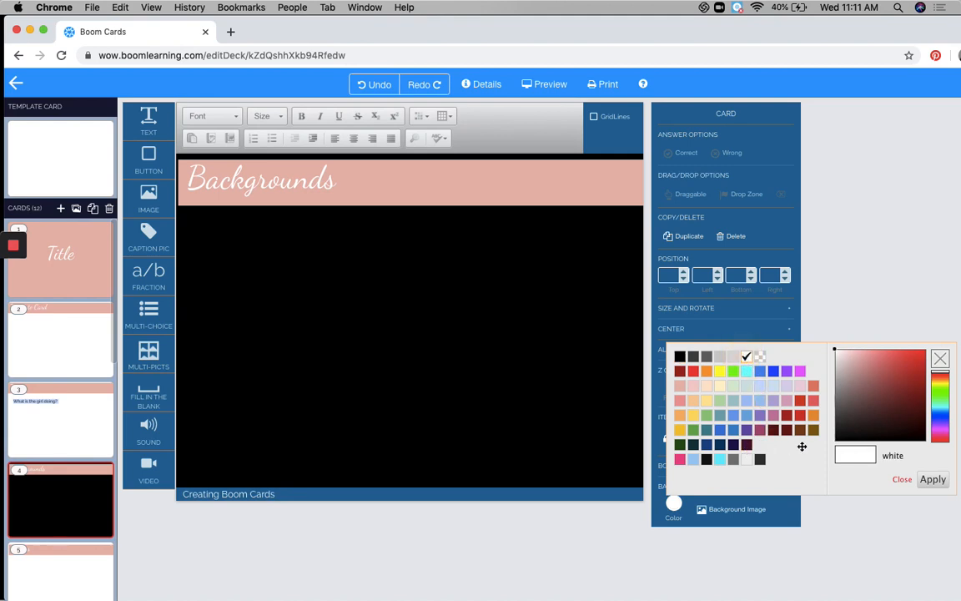
click(733, 357)
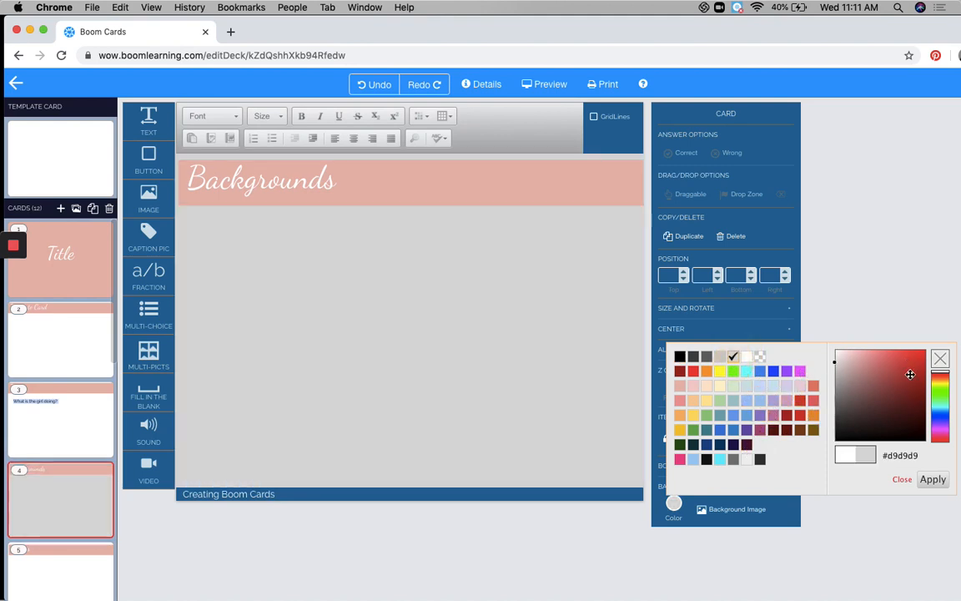
click(902, 479)
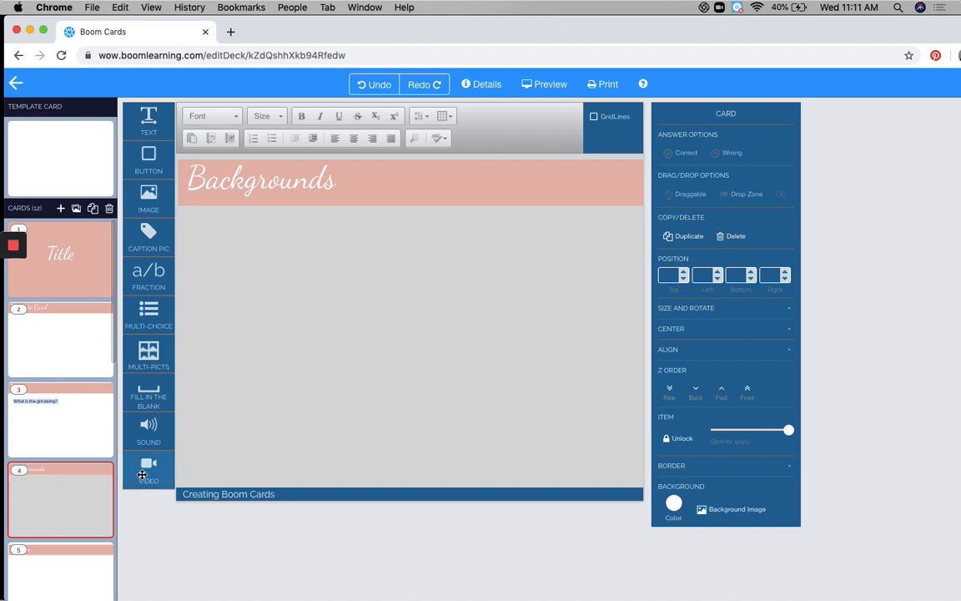
Step: Add the girl11.png image from the People folder to card 5, the Images card
scroll(71, 463, down, 2)
click(77, 521)
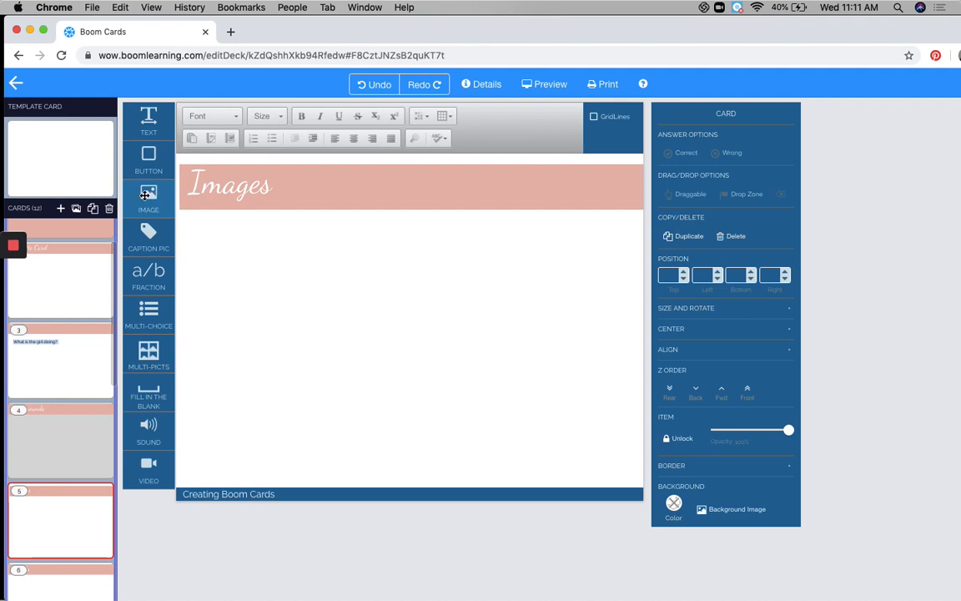
drag(145, 195, 253, 272)
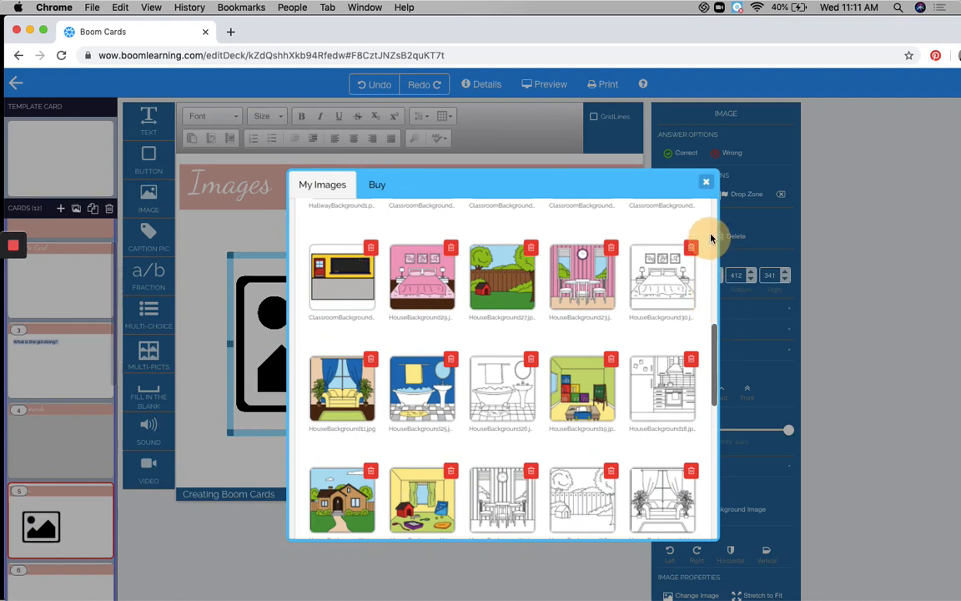
drag(711, 239, 714, 215)
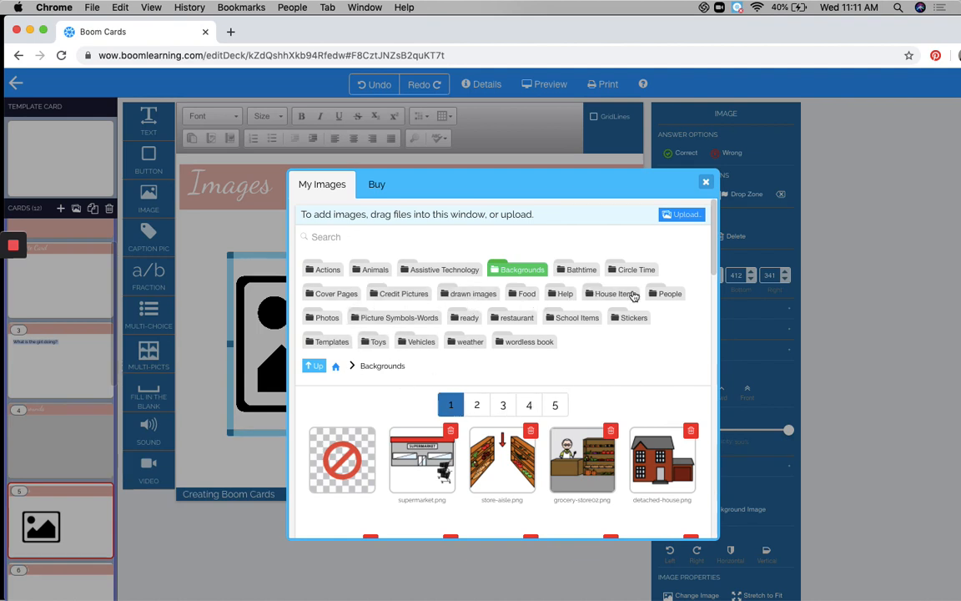
click(663, 293)
click(503, 452)
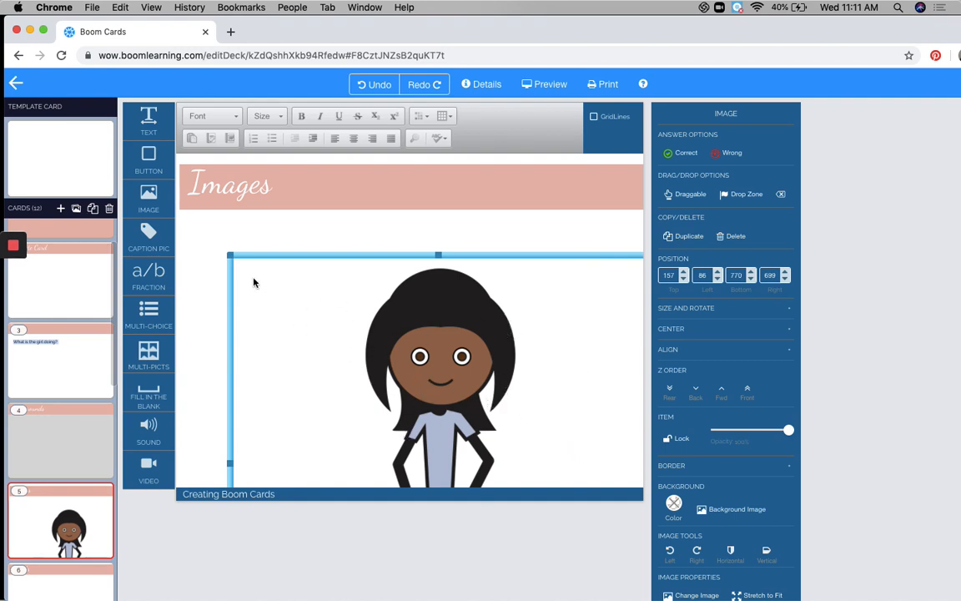
Step: Shrink the girl image to about 325 wide and place it in card 5's left half, beneath the Images heading
drag(229, 256, 282, 251)
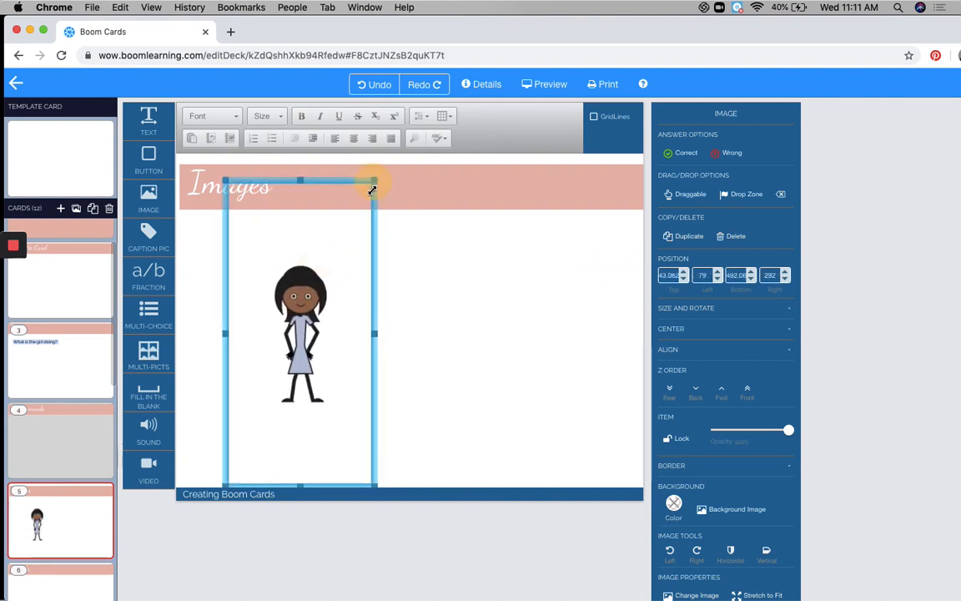
drag(368, 208, 450, 247)
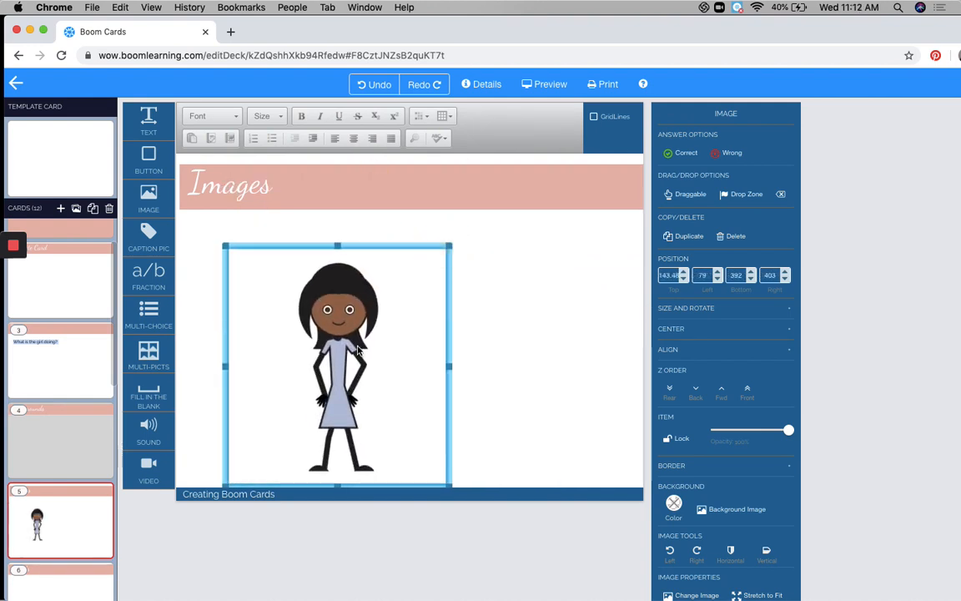
drag(355, 349, 321, 320)
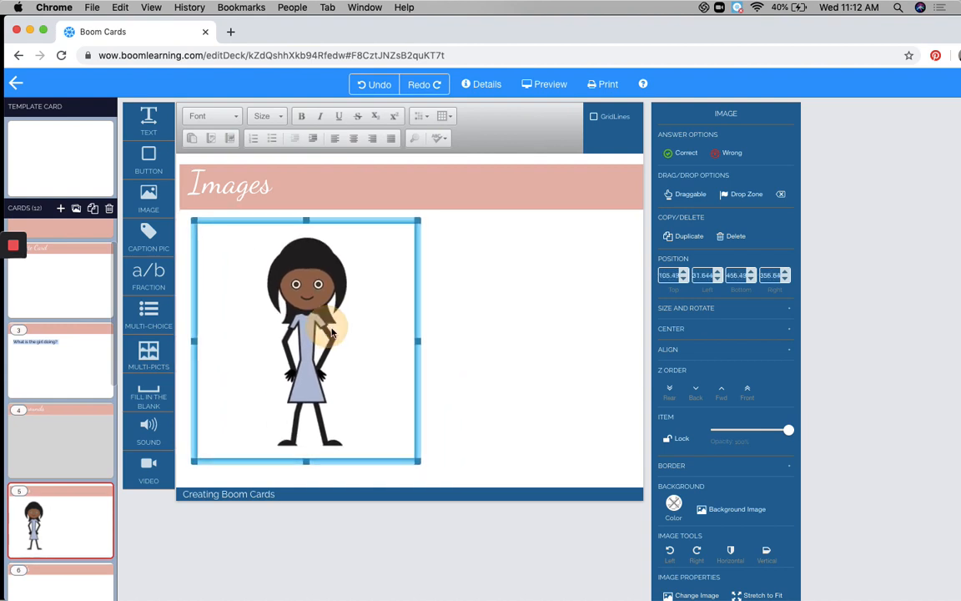
click(490, 370)
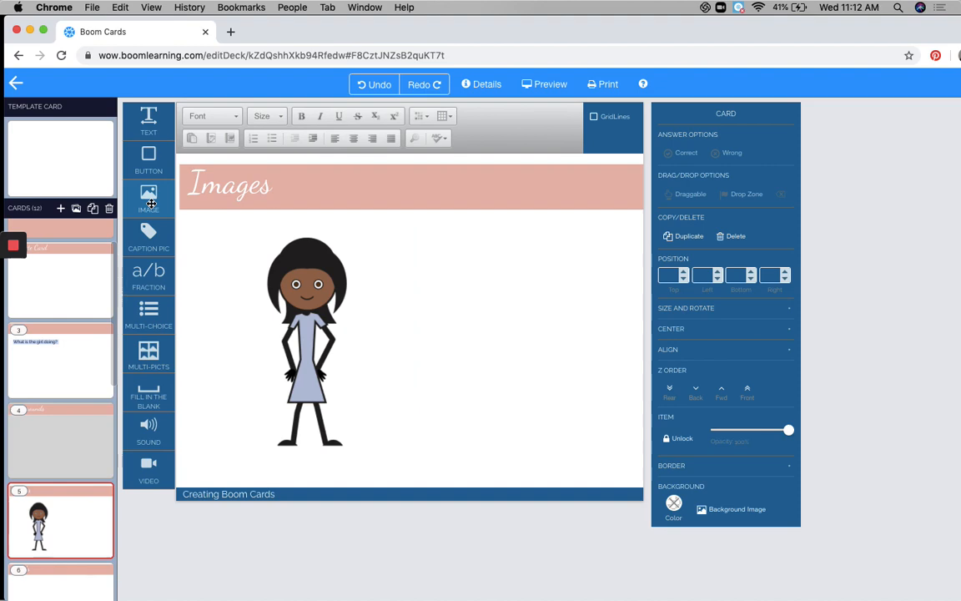
Step: Add the Blocks1.png image from the second page of the Toys folder to card 5, beside the girl
drag(147, 198, 420, 342)
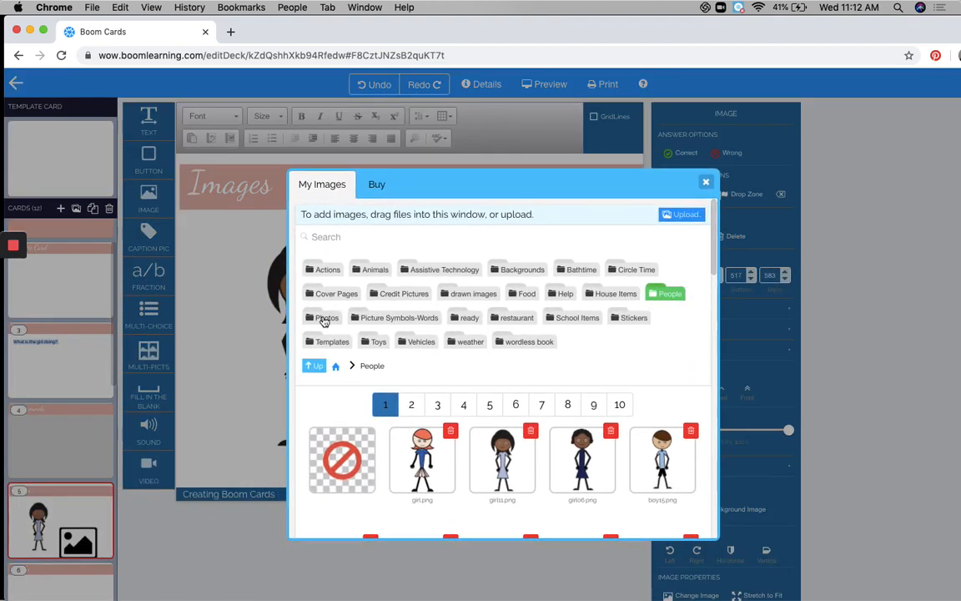
click(377, 343)
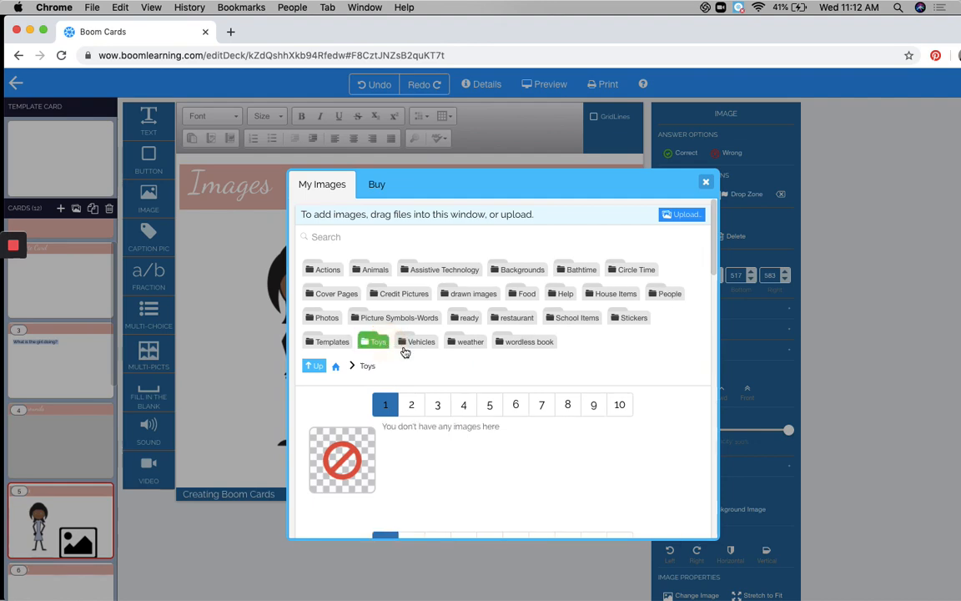
scroll(499, 454, down, 5)
scroll(518, 425, up, 5)
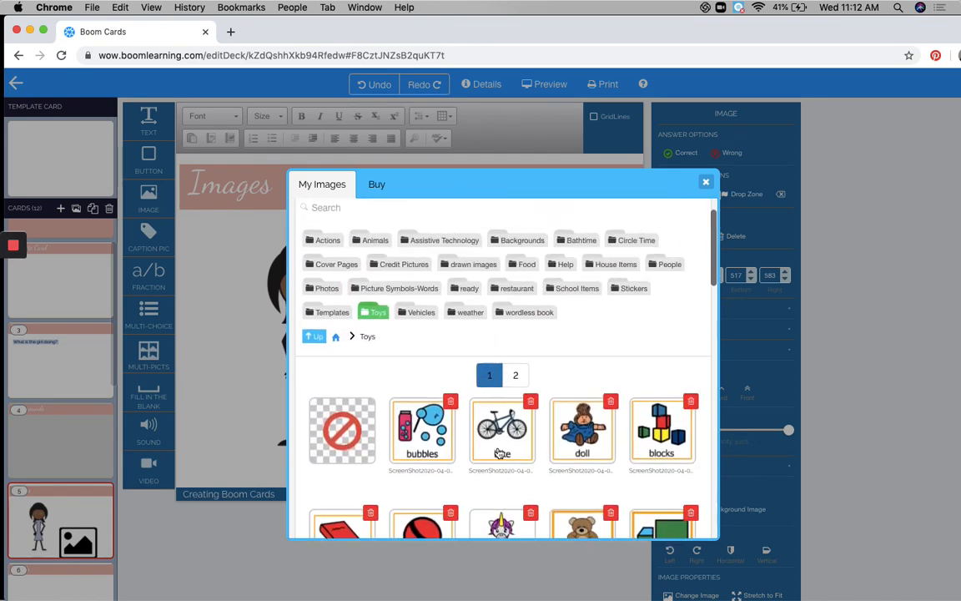
click(526, 409)
scroll(489, 442, down, 5)
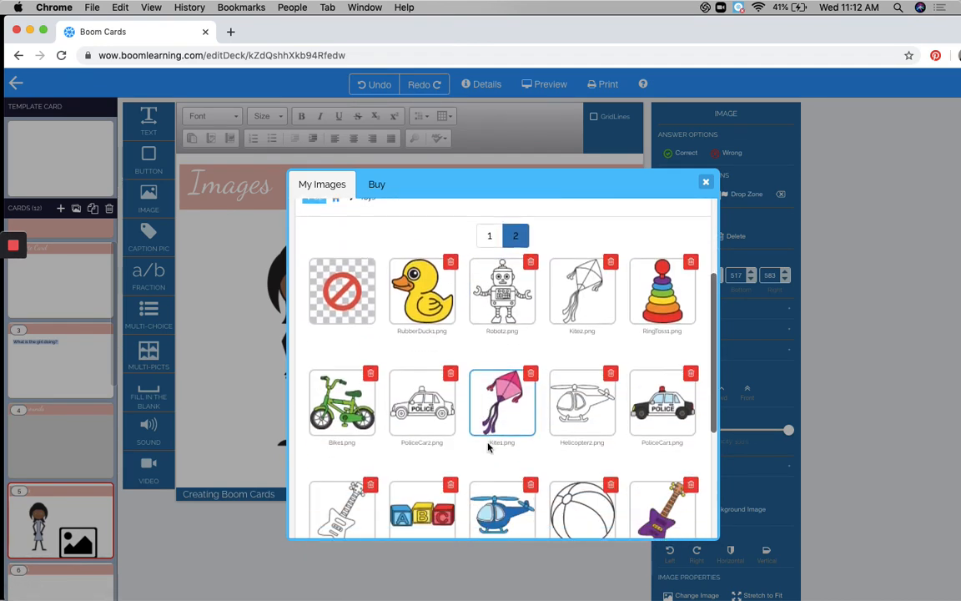
click(409, 392)
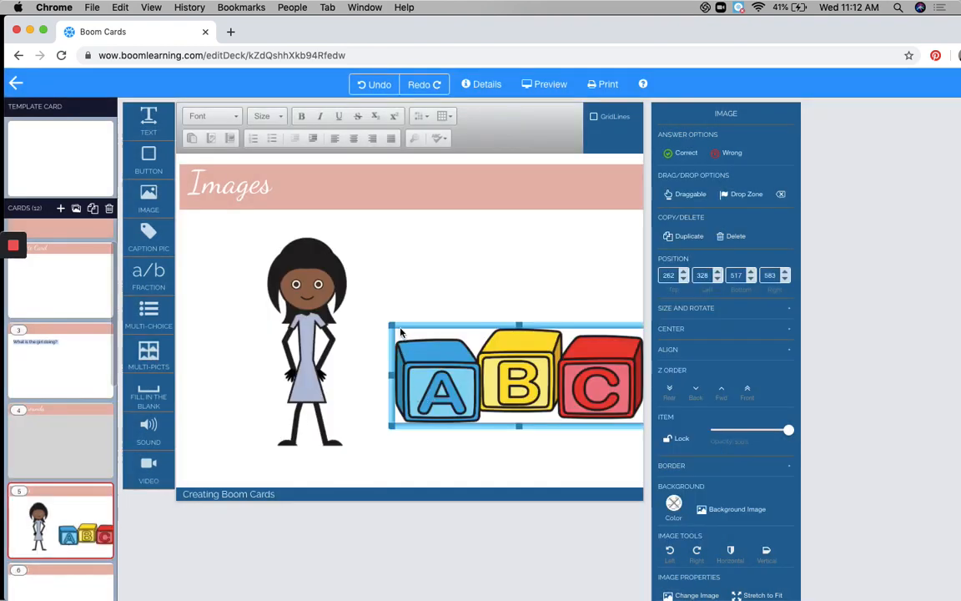
Step: Shrink the ABC blocks image to about 168 by 57 and position it in front of the girl at hand height
drag(391, 331, 525, 380)
drag(586, 405, 305, 369)
click(509, 459)
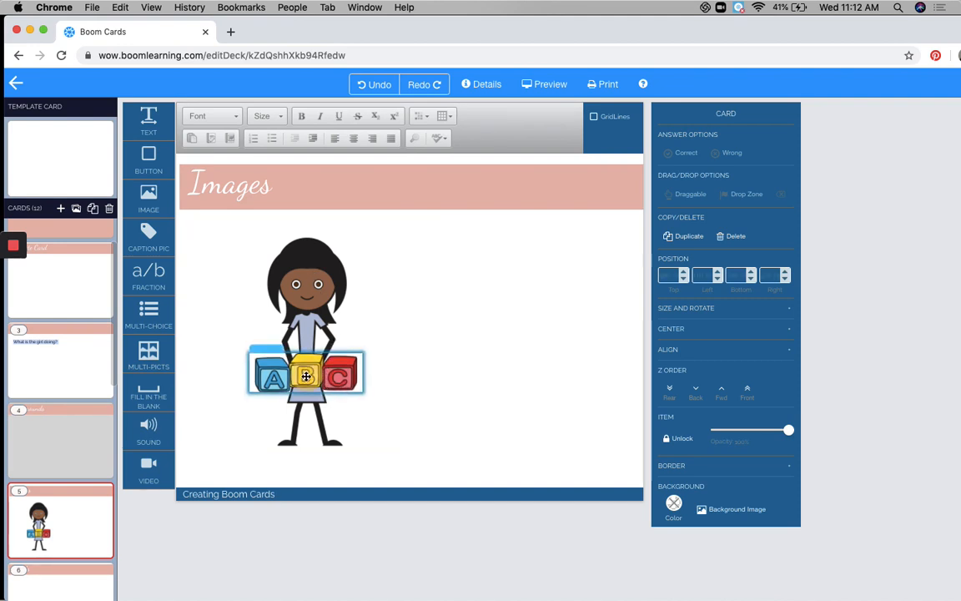
drag(335, 371, 312, 373)
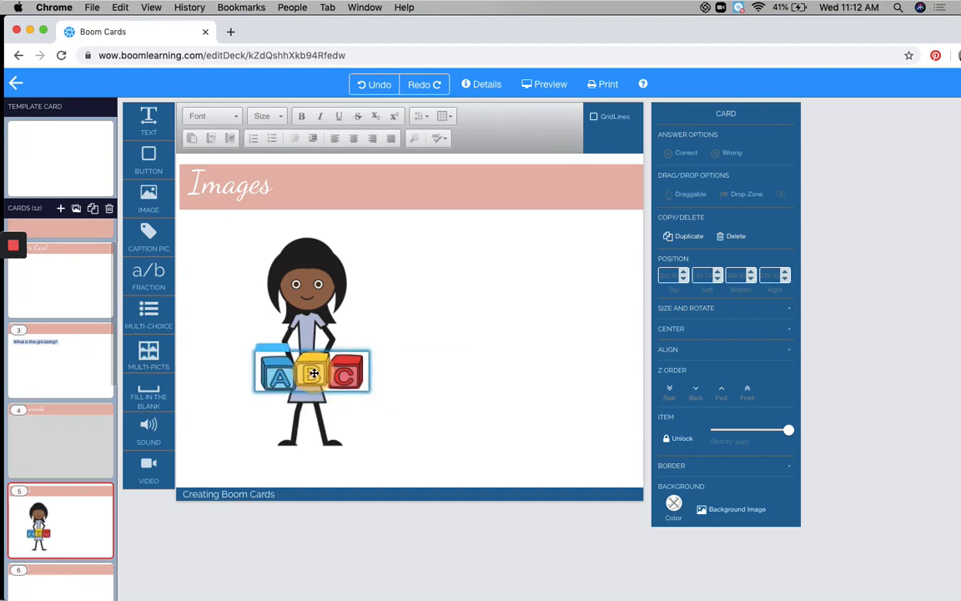
click(191, 473)
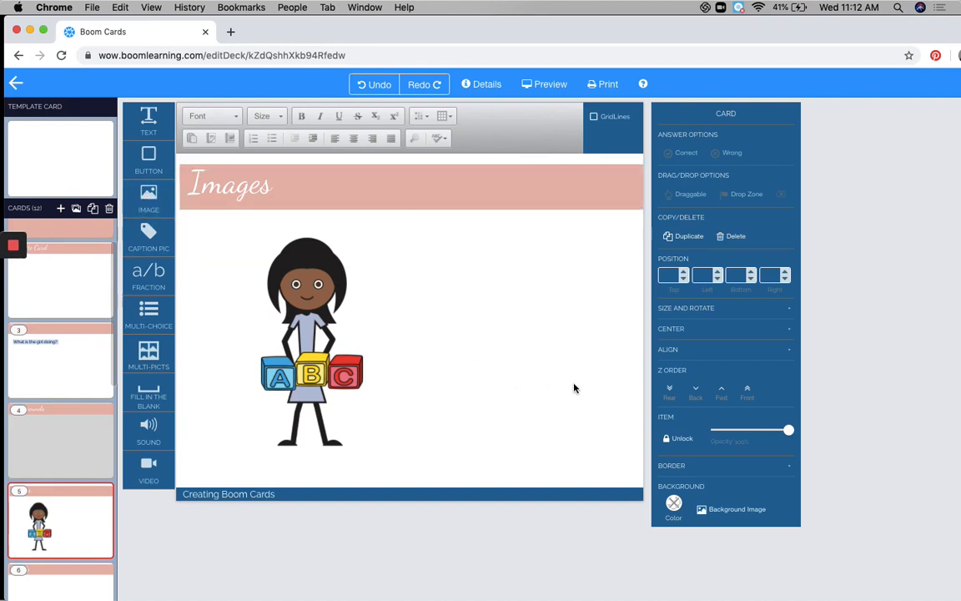
drag(334, 374, 316, 378)
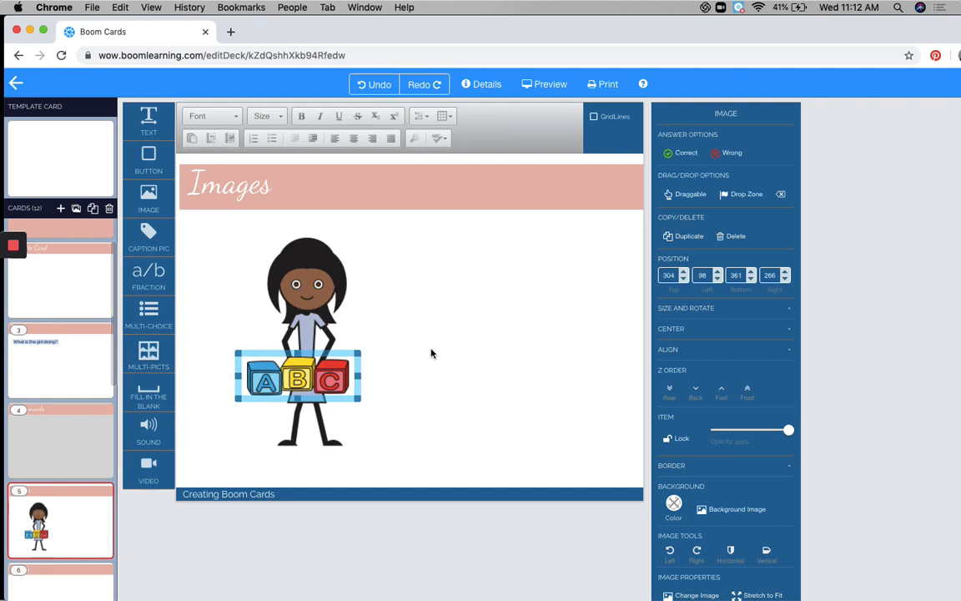
scroll(435, 372, down, 1)
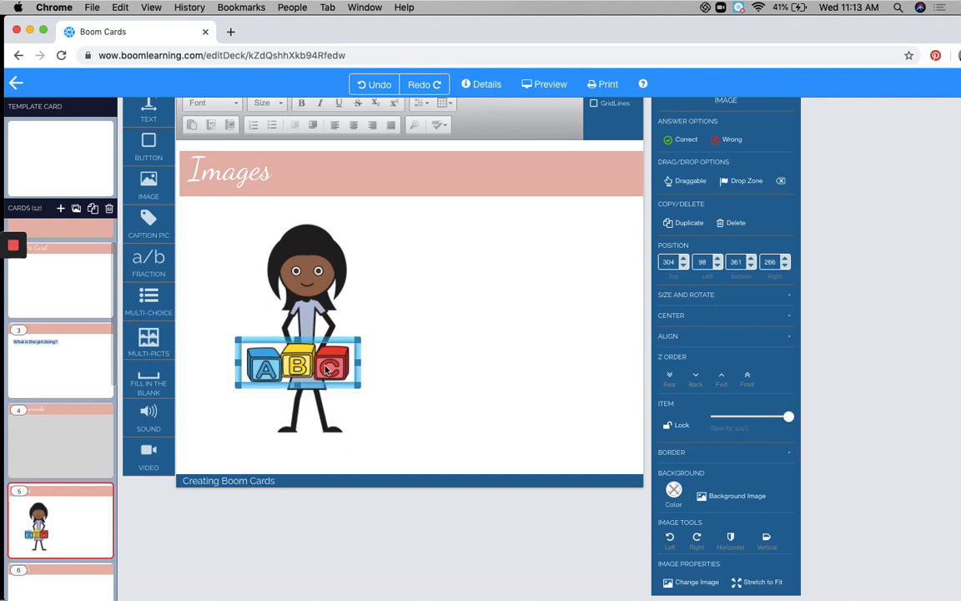
mouse_move(327, 369)
mouse_down()
mouse_move(338, 376)
mouse_move(329, 358)
mouse_up()
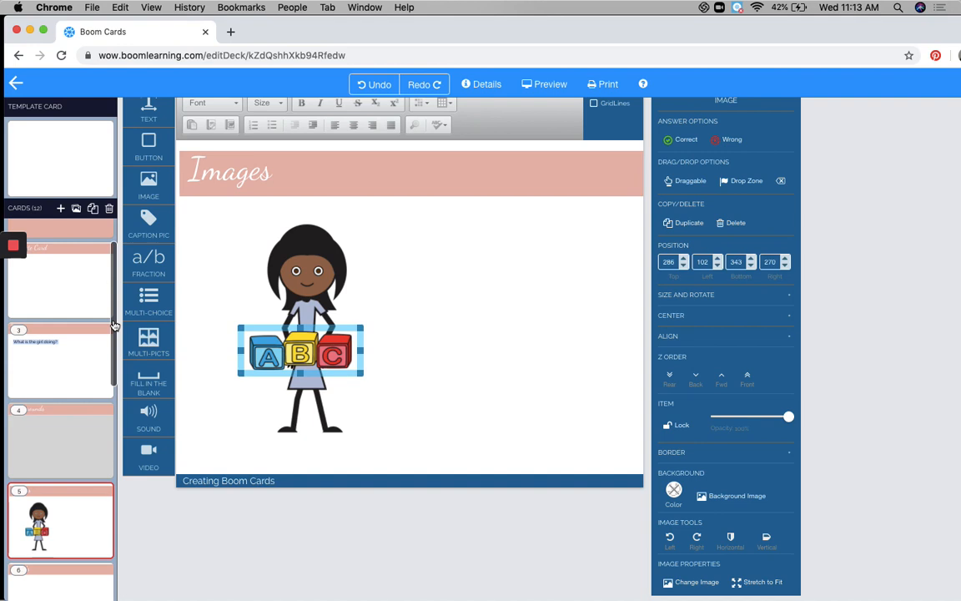
Step: Add a sound item to card 6, the Sounds card, below the heading, using the hi.mp3 sound
drag(115, 324, 112, 440)
click(75, 296)
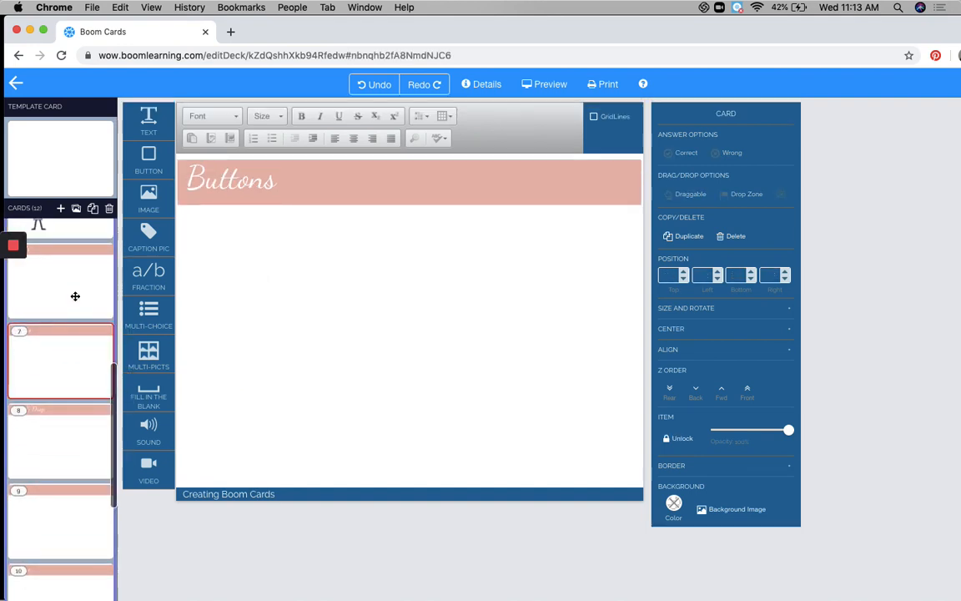
click(98, 297)
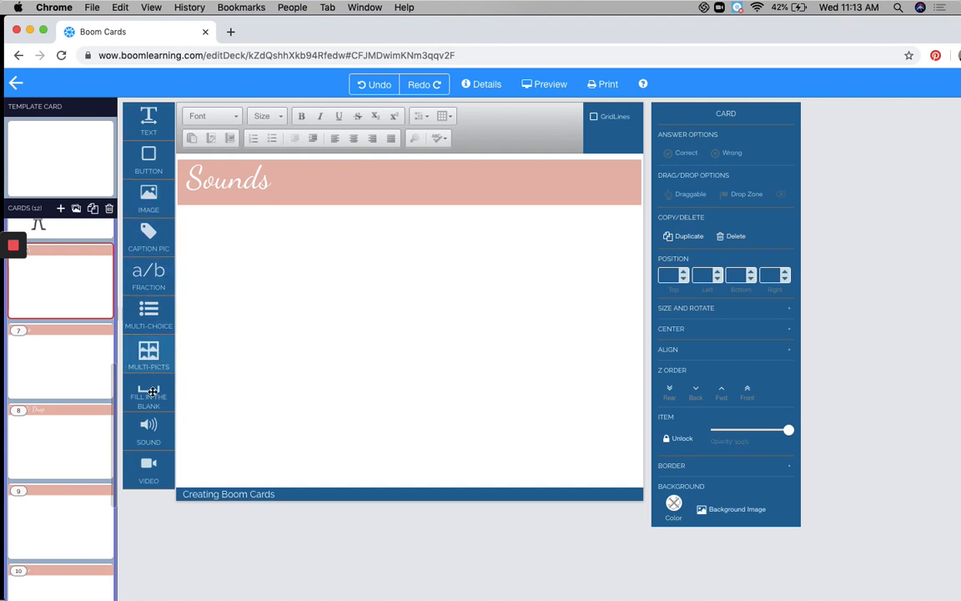
drag(156, 437, 280, 252)
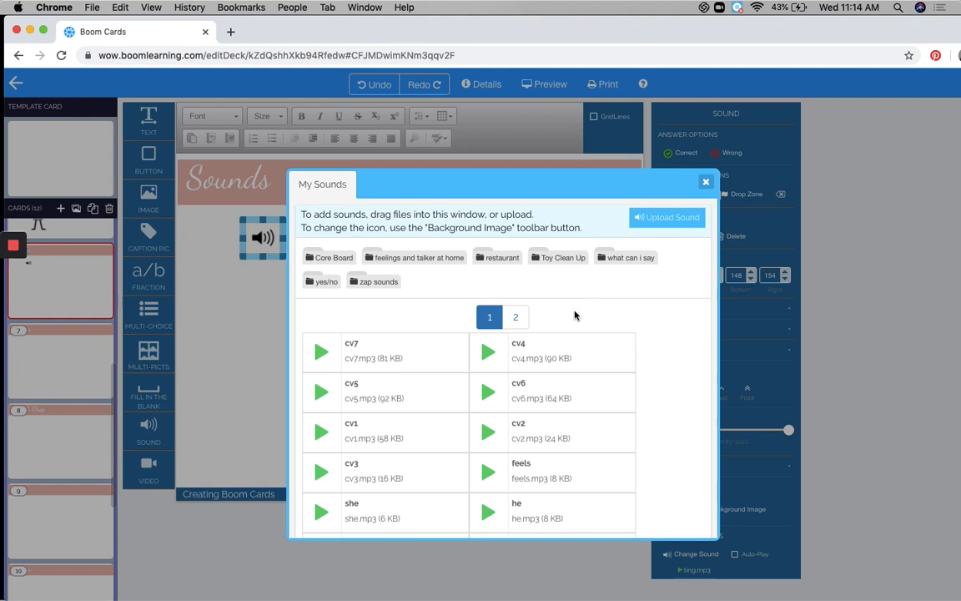
scroll(421, 342, down, 10)
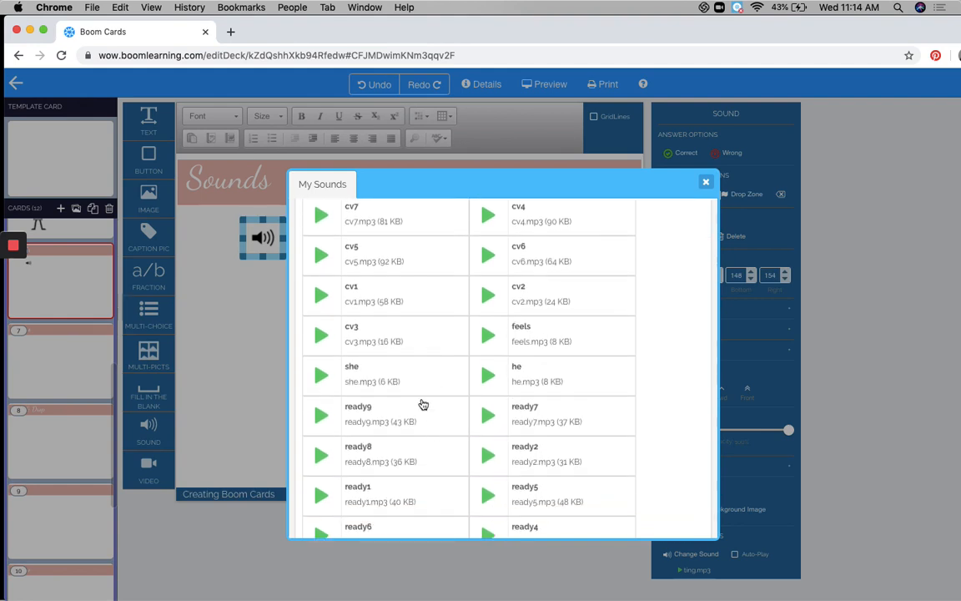
scroll(595, 415, down, 4)
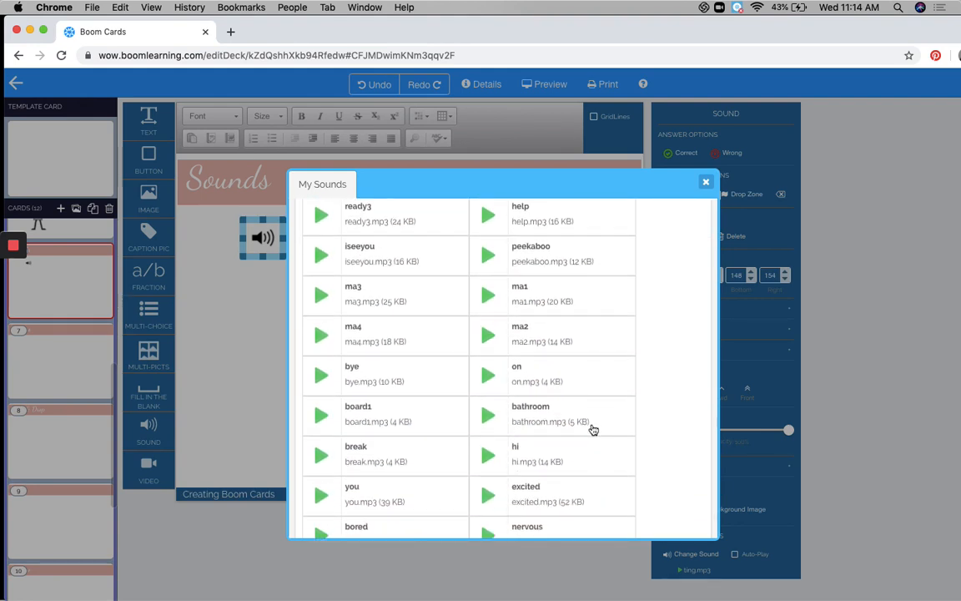
click(549, 461)
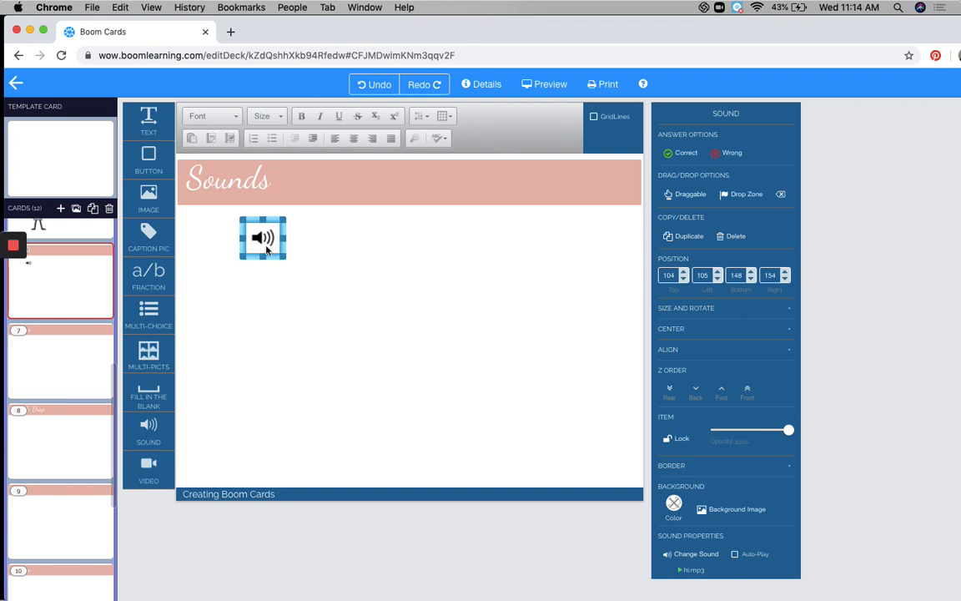
Step: Move the sound item toward card 6's left edge and replace its speaker icon with girl11.png from the People folder
drag(263, 238, 222, 230)
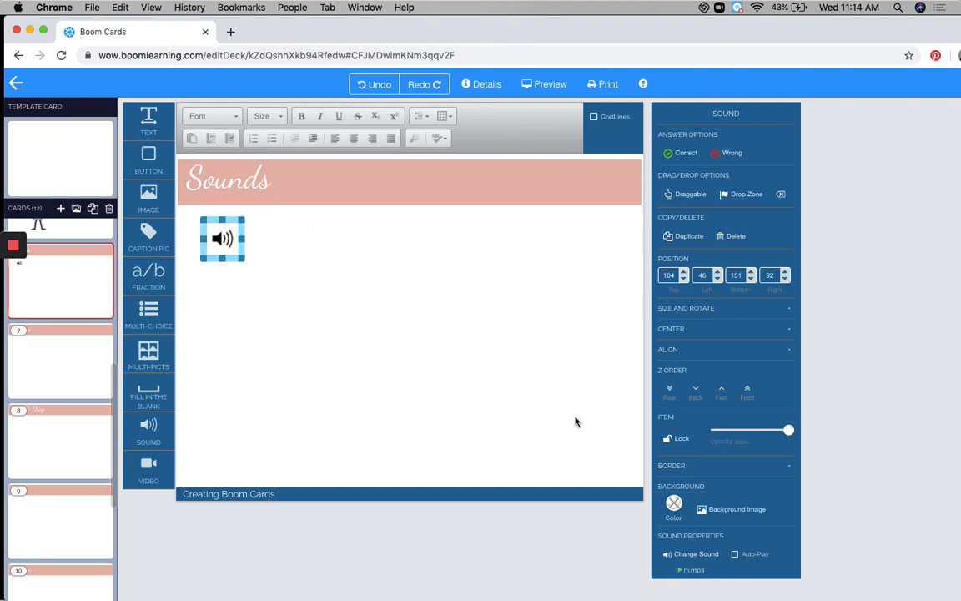
click(730, 509)
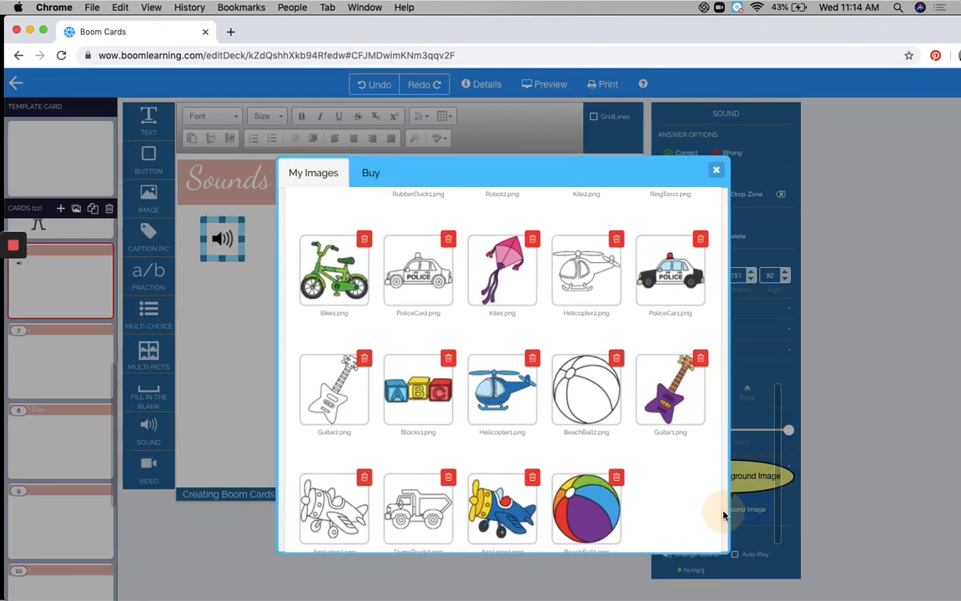
scroll(620, 376, down, 5)
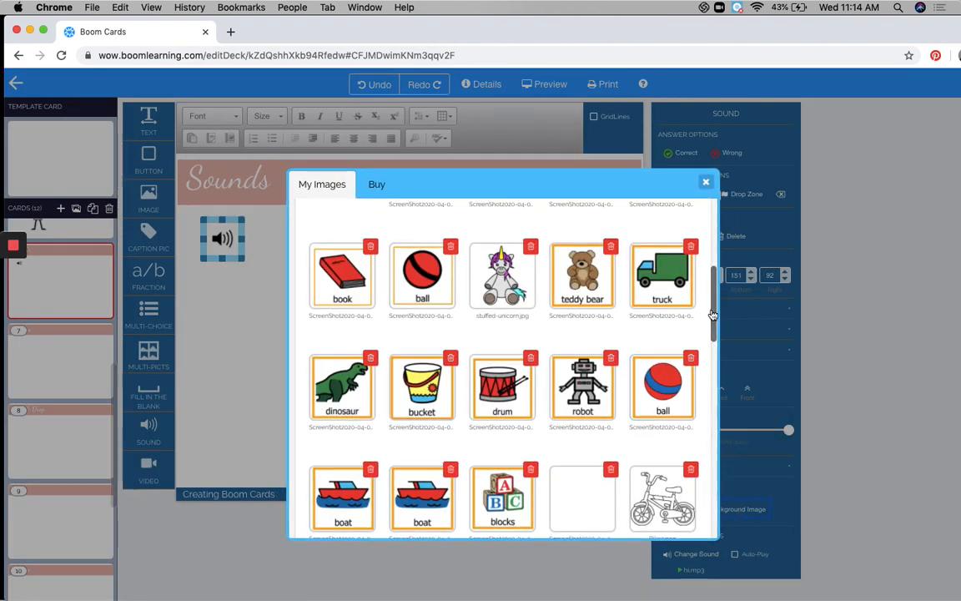
drag(714, 280, 714, 234)
click(668, 294)
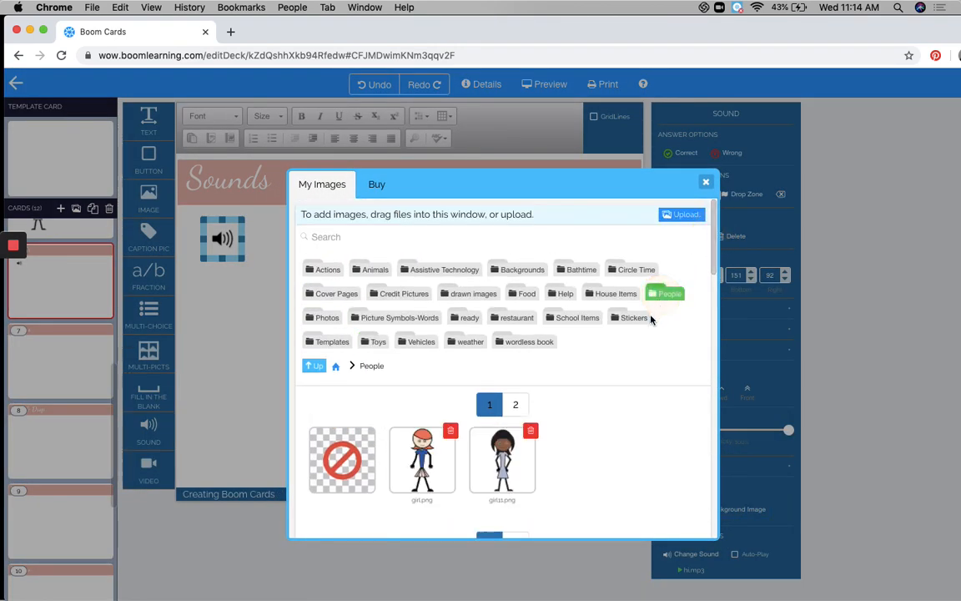
click(491, 461)
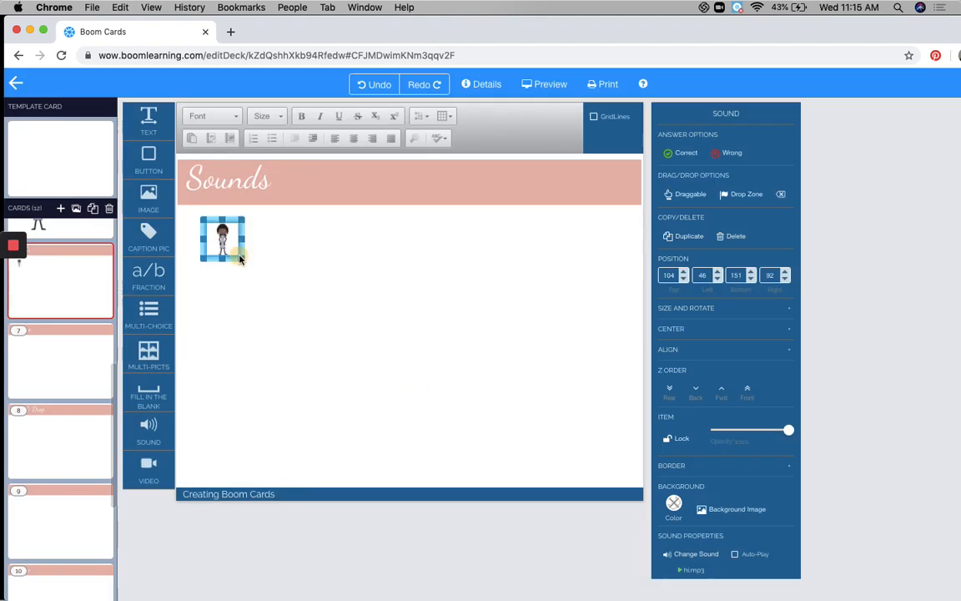
Step: Enlarge the girl sound item to about 330 by 326, place it in card 6's left half, and play its hi.mp3 sound
drag(240, 259, 424, 433)
drag(328, 346, 297, 351)
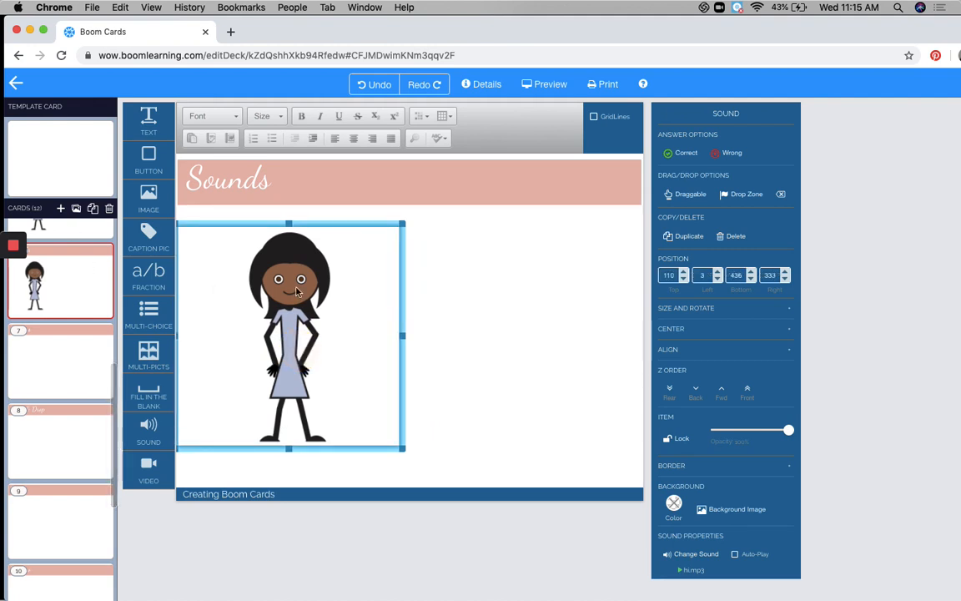
drag(297, 289, 305, 296)
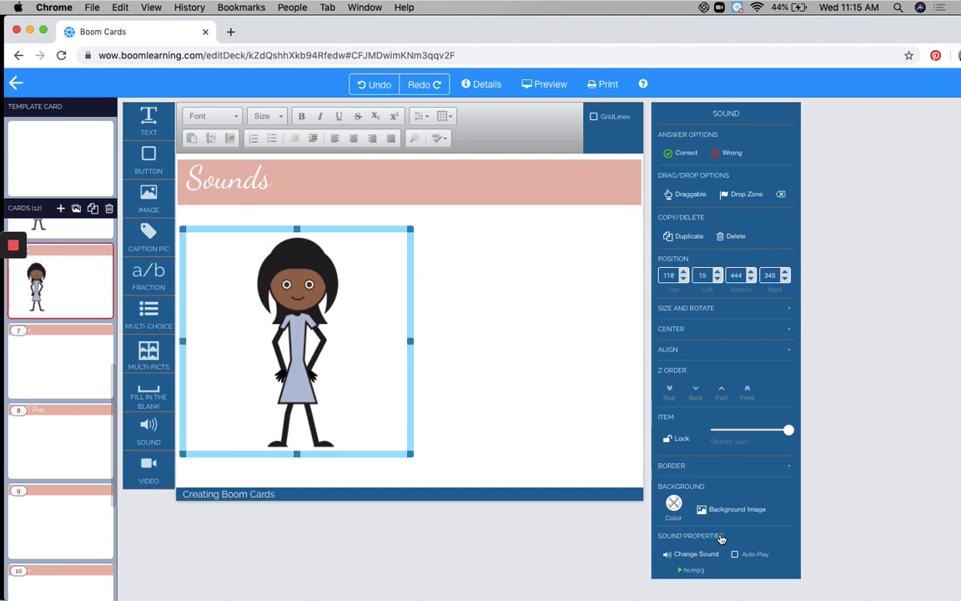
click(681, 572)
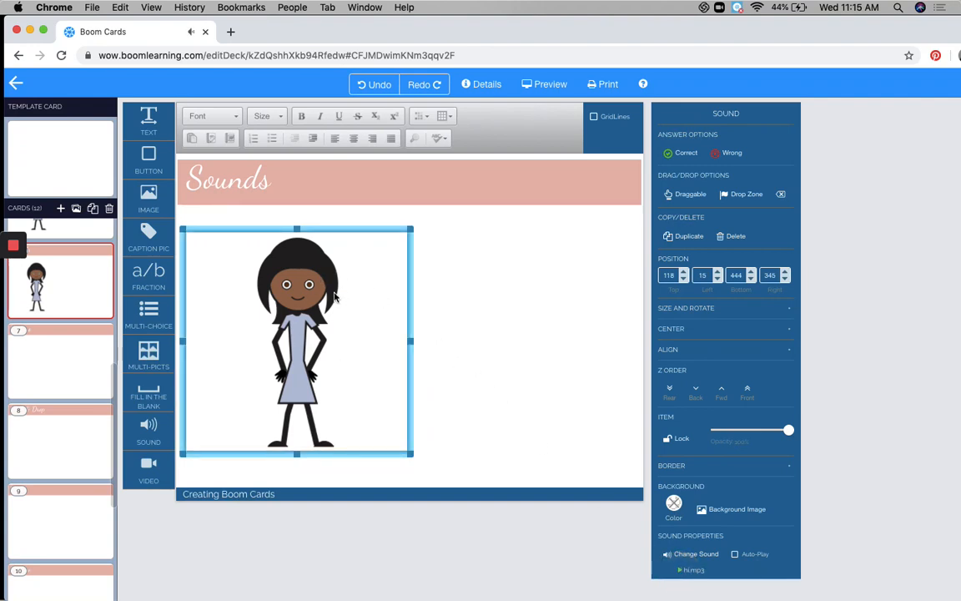
drag(320, 292, 324, 282)
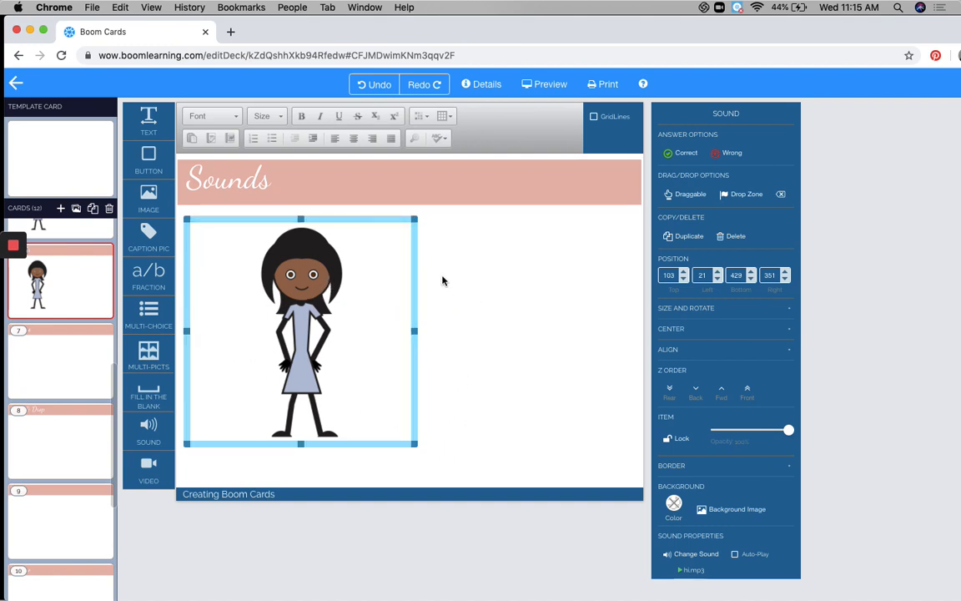
click(501, 285)
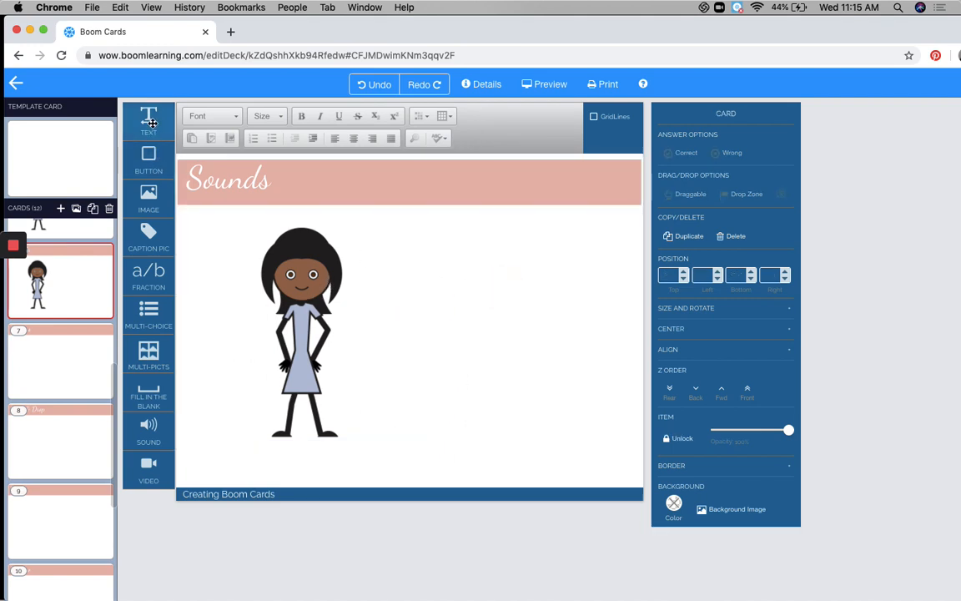
Step: Add the text "What is the girl playing with?" to card 6 beside the girl's head and shift it left to fit the card
drag(148, 123, 419, 251)
double_click(434, 244)
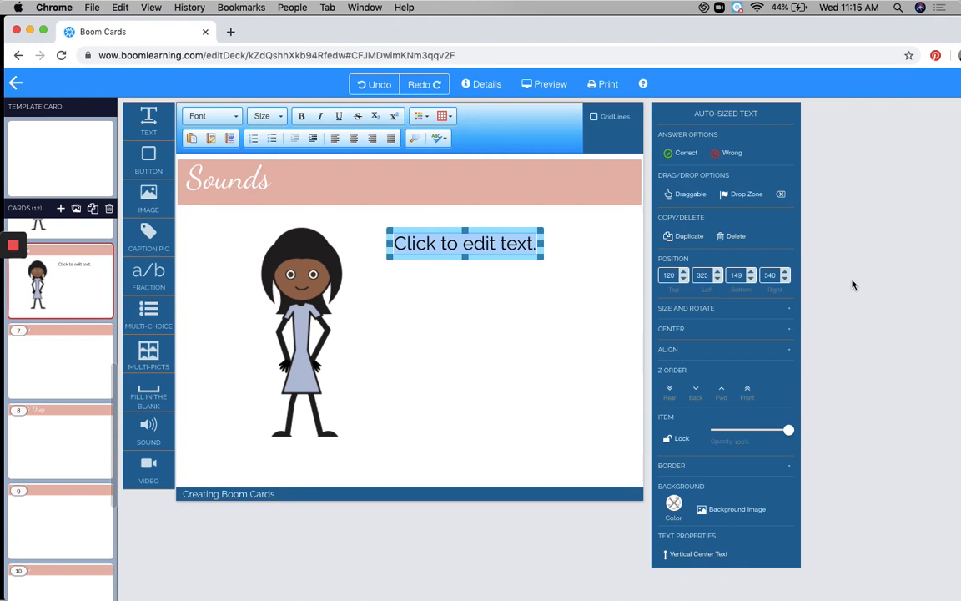
text(Wha)
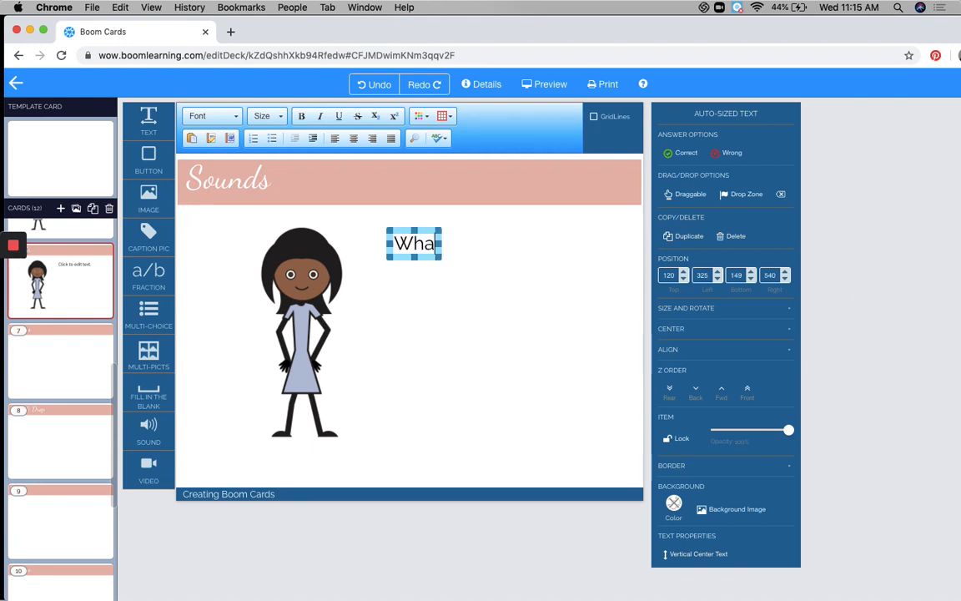
text(t is the girl playing with?)
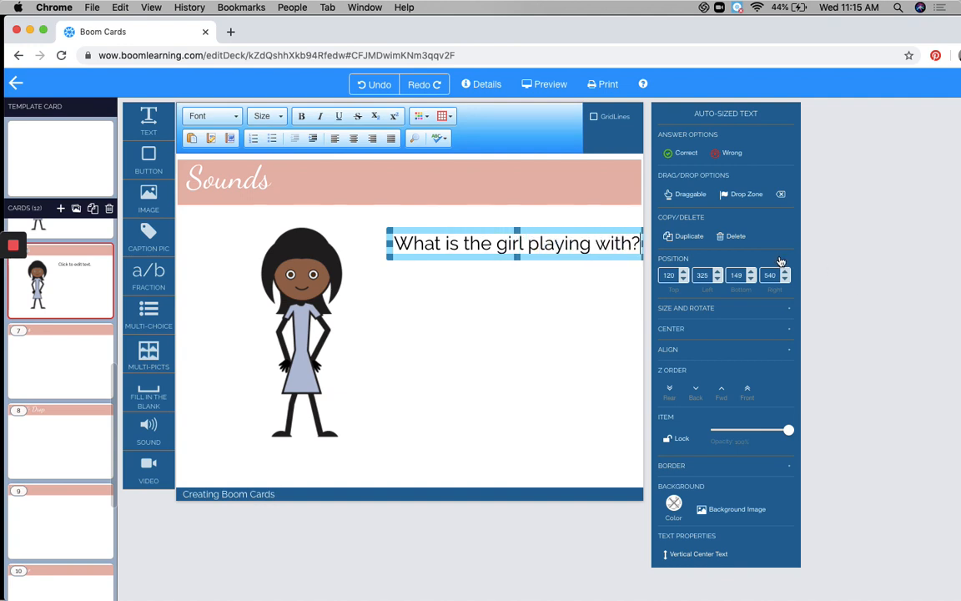
drag(609, 231, 572, 229)
click(578, 288)
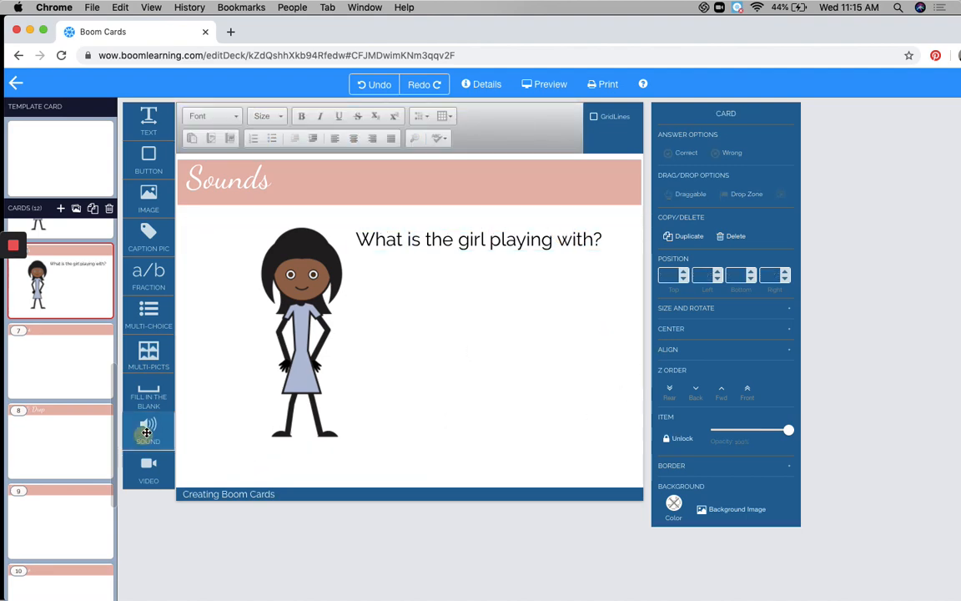
Step: Add a second sound item using hi.mp3 to card 6, enlarge it slightly and place it over the word "What"
drag(146, 432, 388, 236)
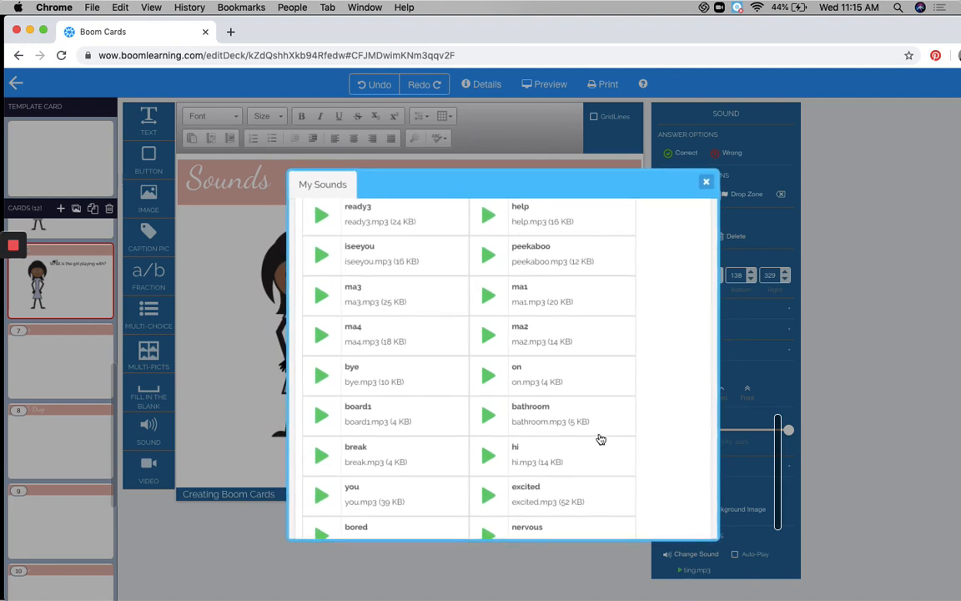
click(555, 456)
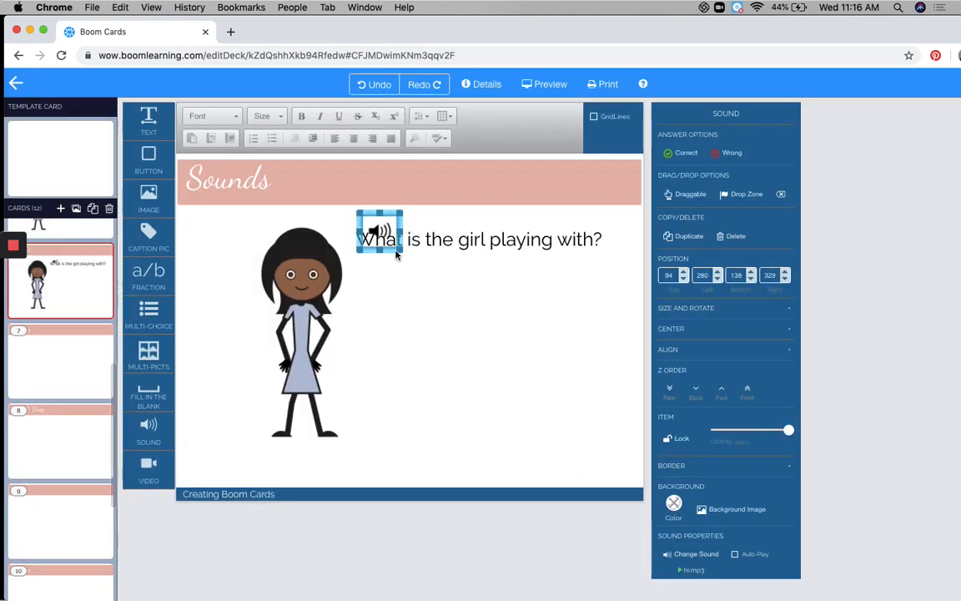
drag(400, 252, 413, 260)
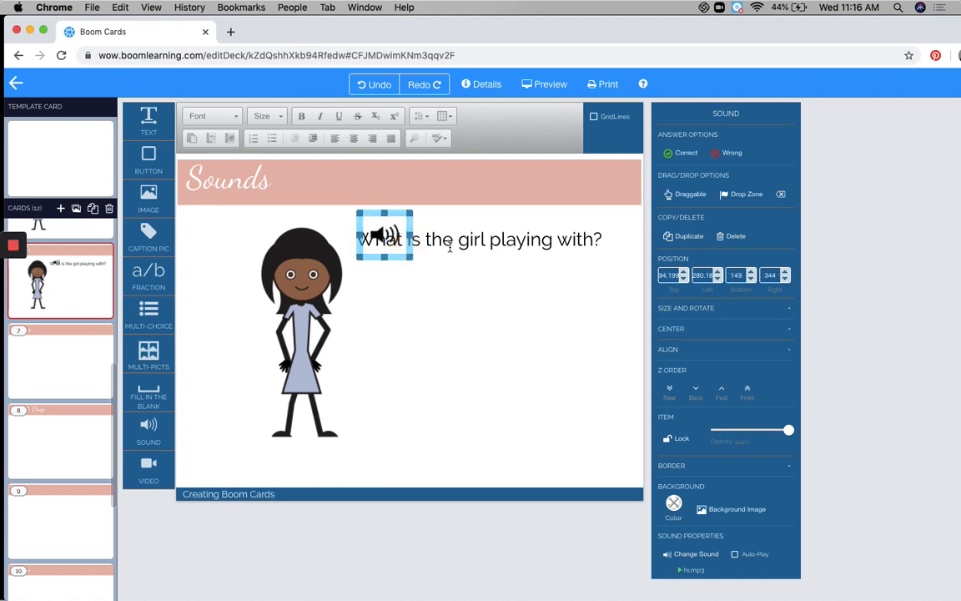
drag(367, 215, 367, 225)
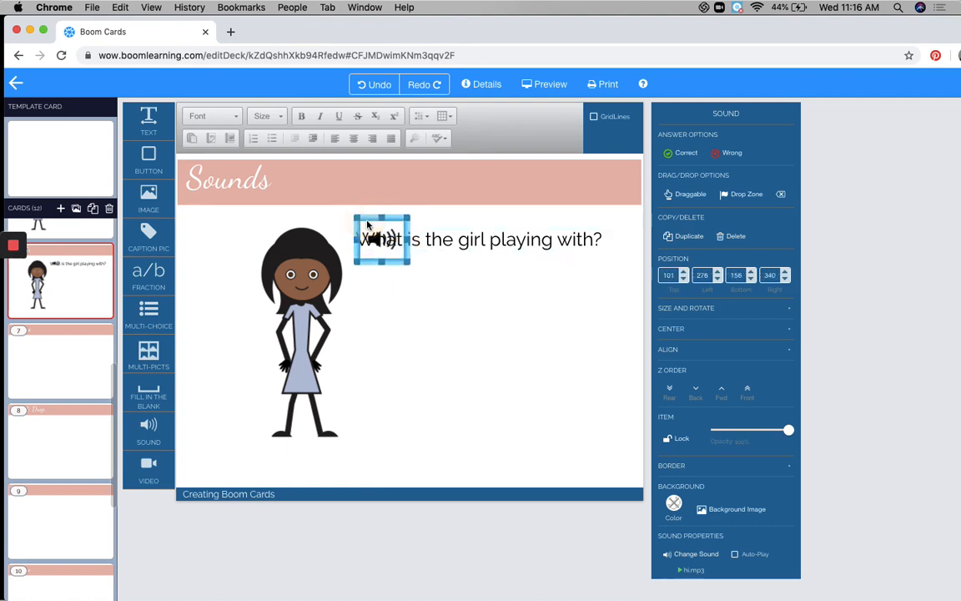
click(475, 298)
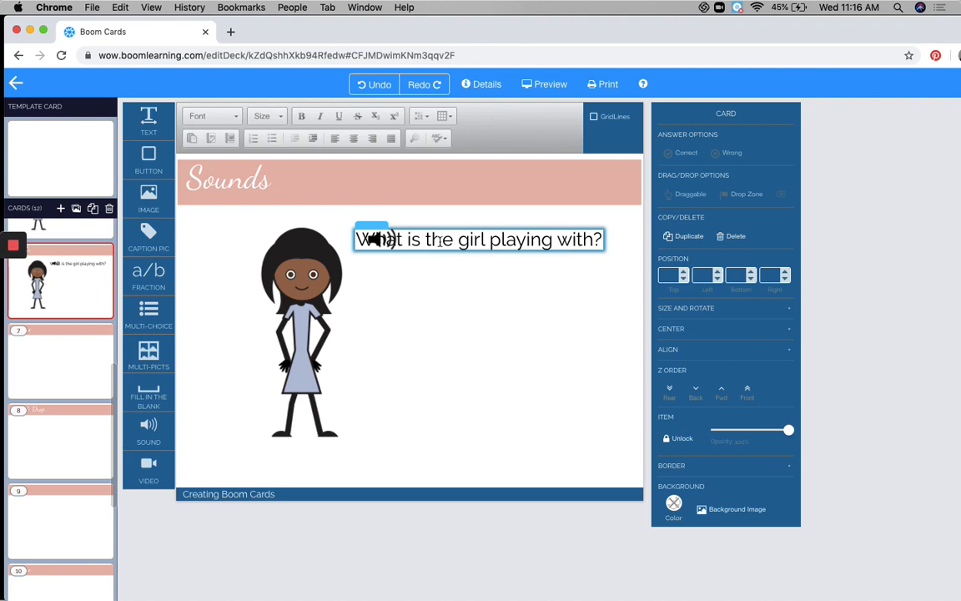
Step: Remove the speaker icon from the sound item over "What" by choosing the no-image option as its background image
click(377, 242)
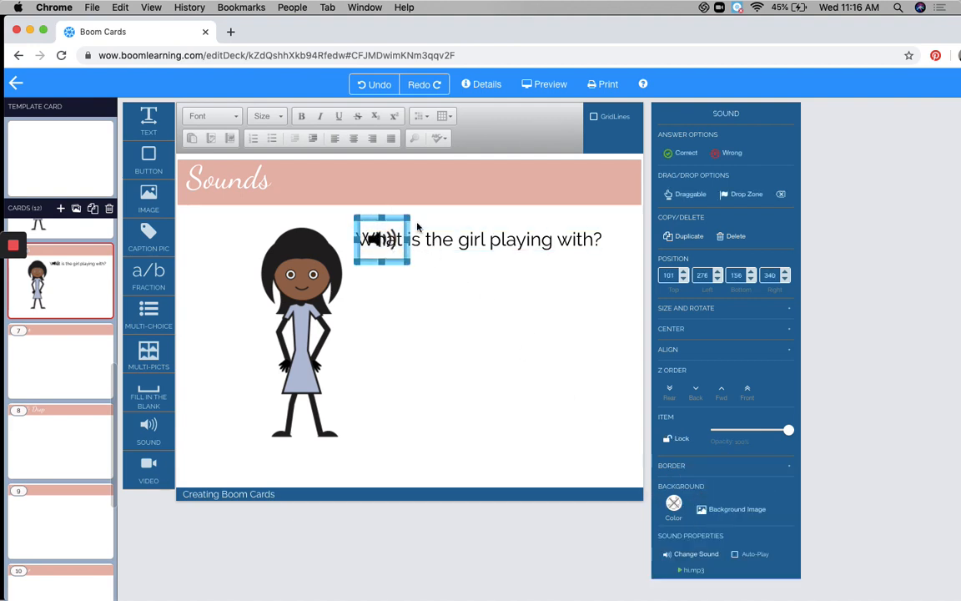
click(707, 511)
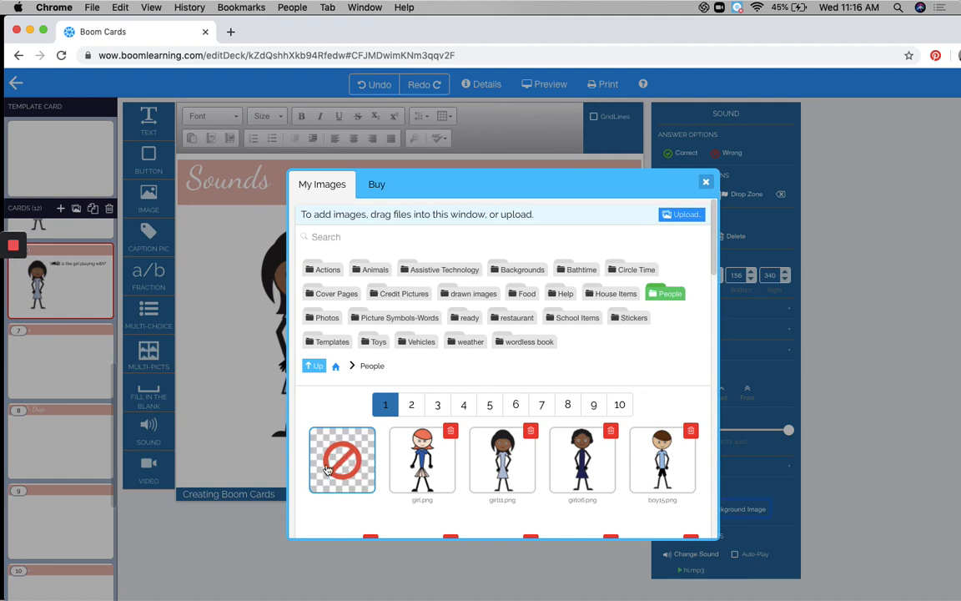
click(356, 458)
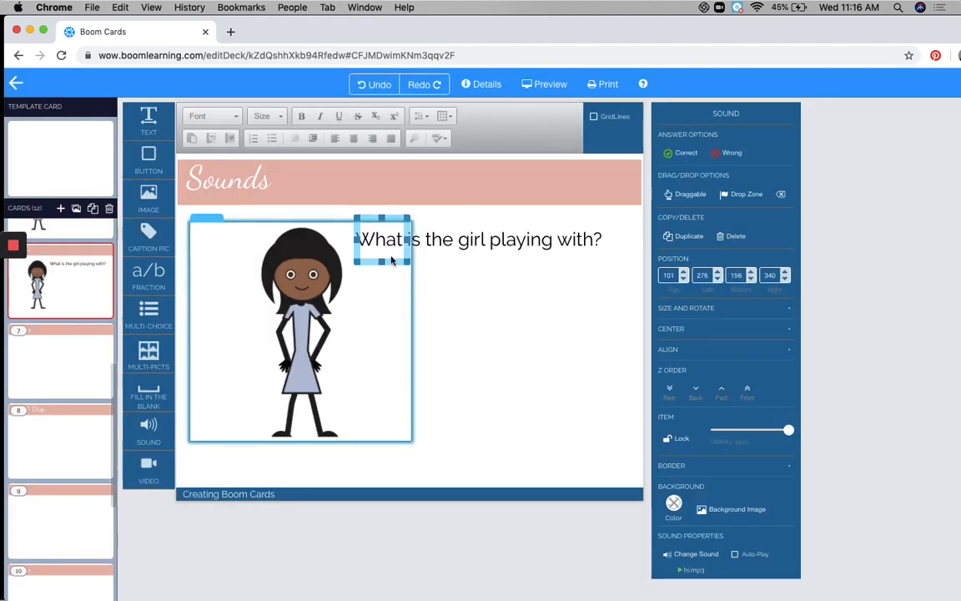
click(501, 304)
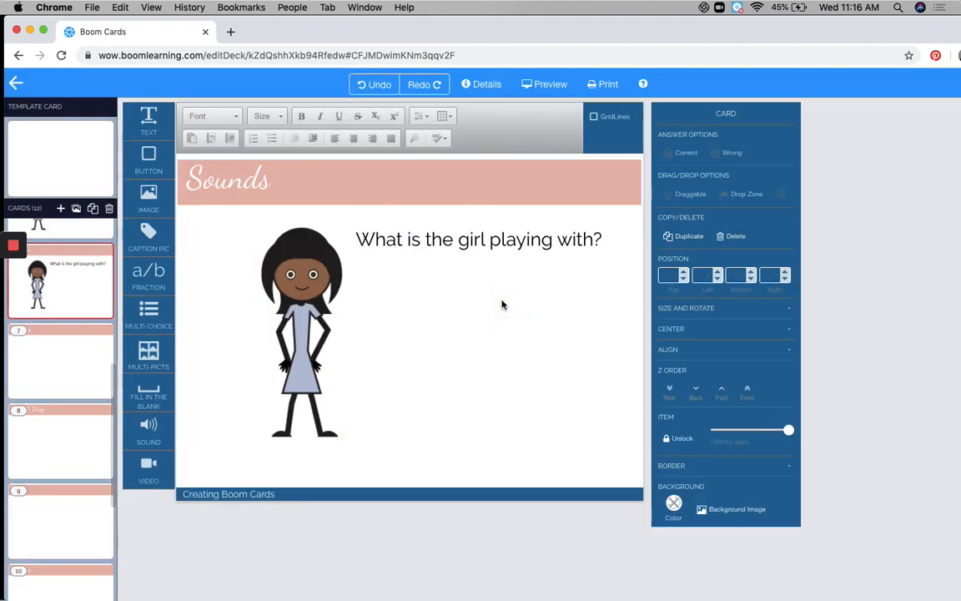
Step: Select the invisible sound item over "What" and play its hi.mp3 sound
click(381, 237)
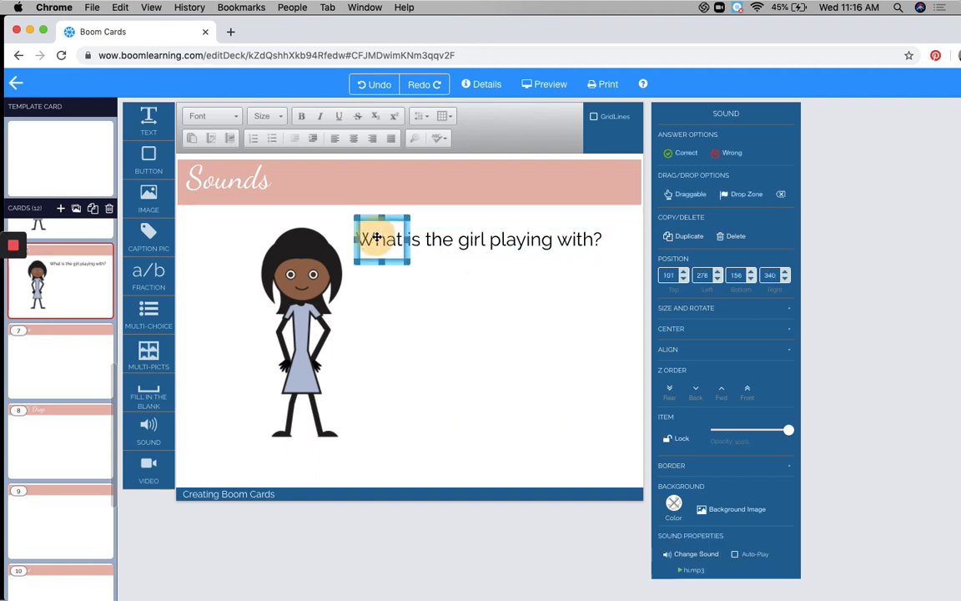
click(682, 569)
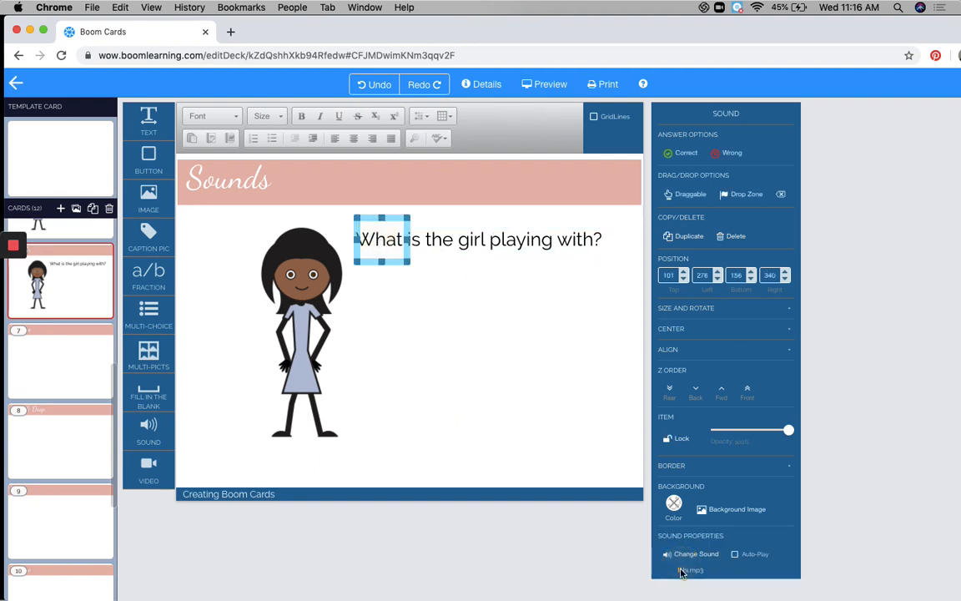
click(559, 440)
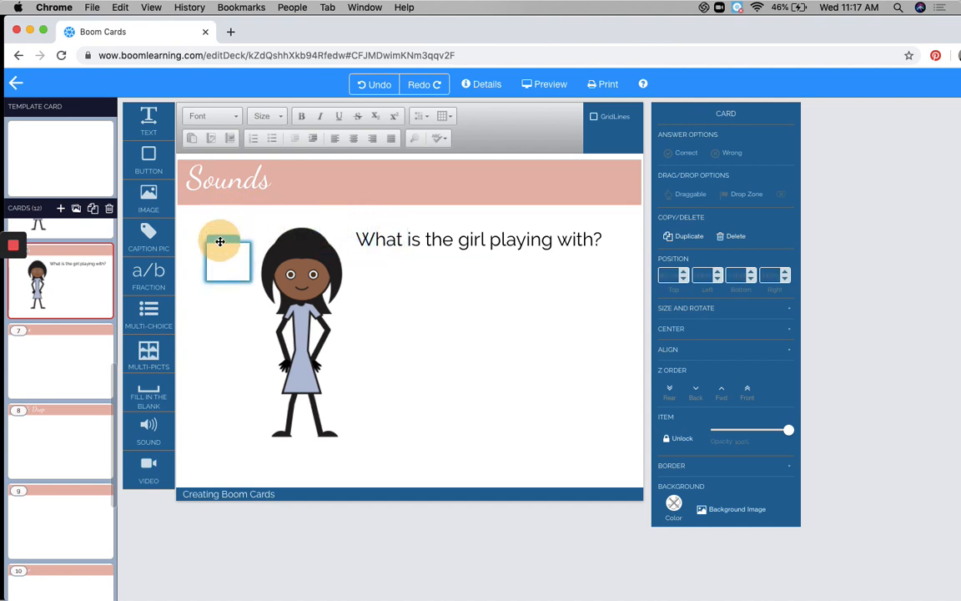
Step: Place the blank sound item under the question as a StripeStarYellow.png image from the Stickers folder, enlarged to about 86 by 82
drag(201, 230, 534, 292)
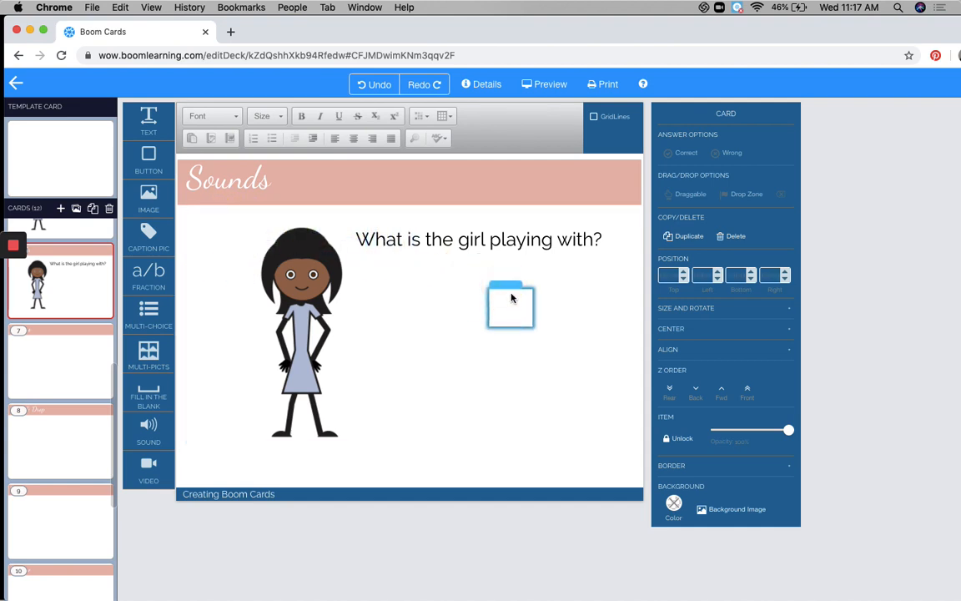
click(731, 511)
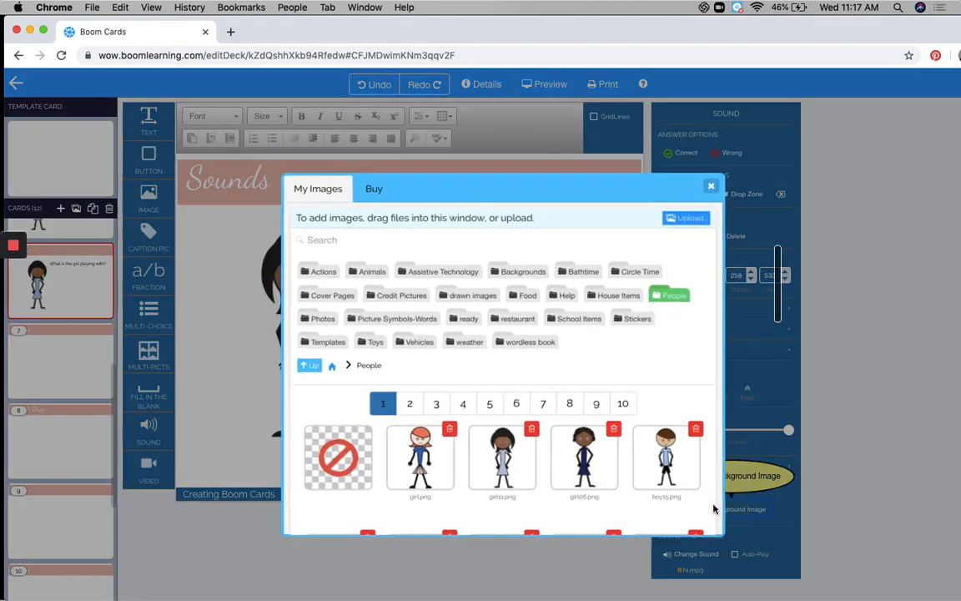
click(631, 319)
click(422, 459)
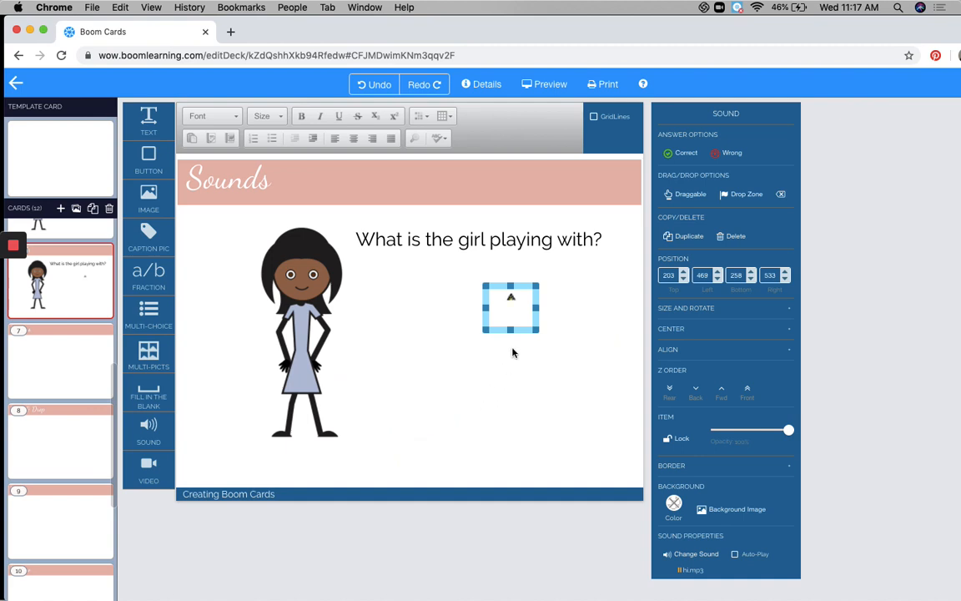
drag(528, 334, 495, 297)
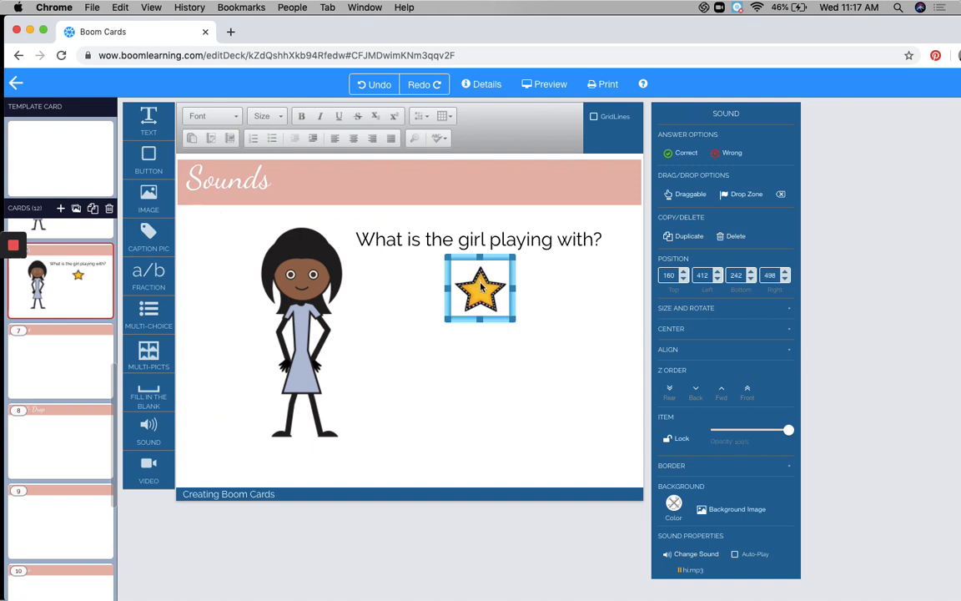
drag(481, 286, 481, 295)
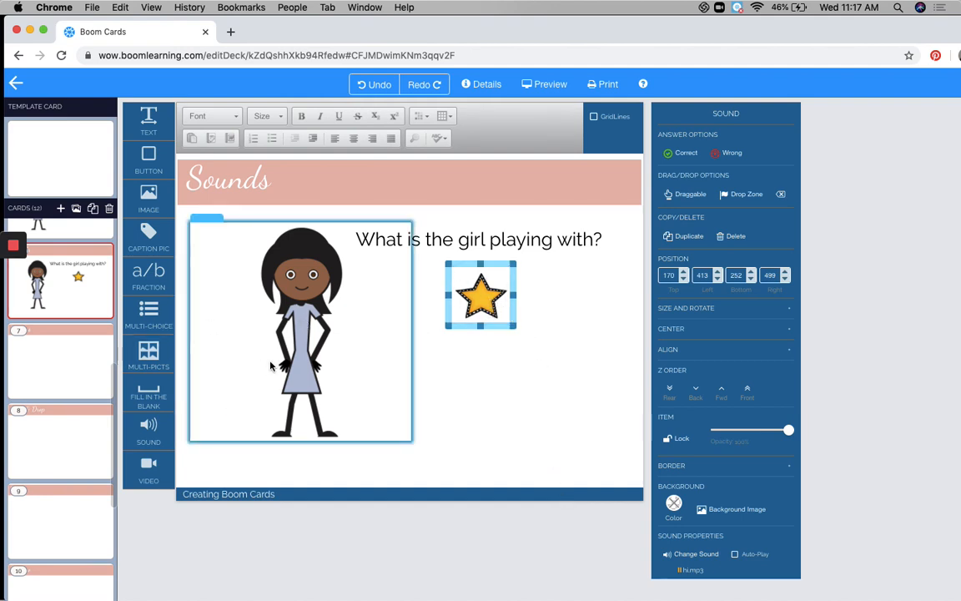
Step: Add a button below the heading on card 7, the Buttons card, and clear its label text
click(89, 360)
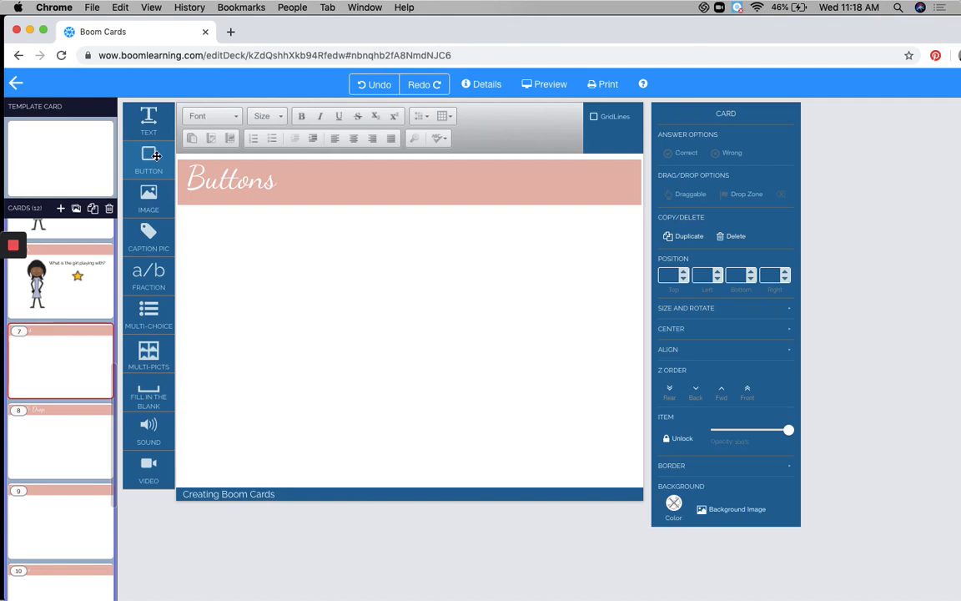
drag(155, 155, 312, 286)
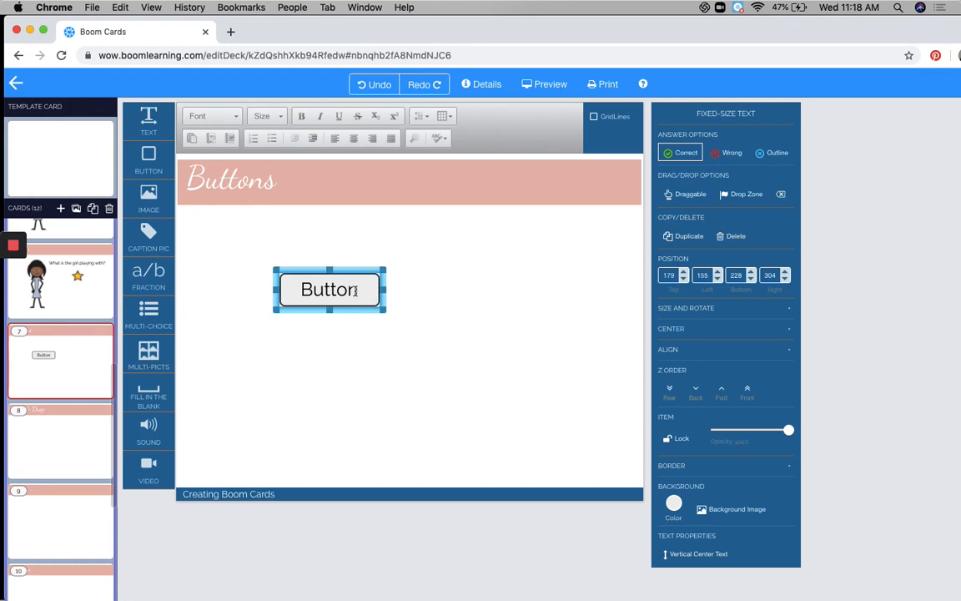
click(356, 290)
drag(360, 290, 298, 289)
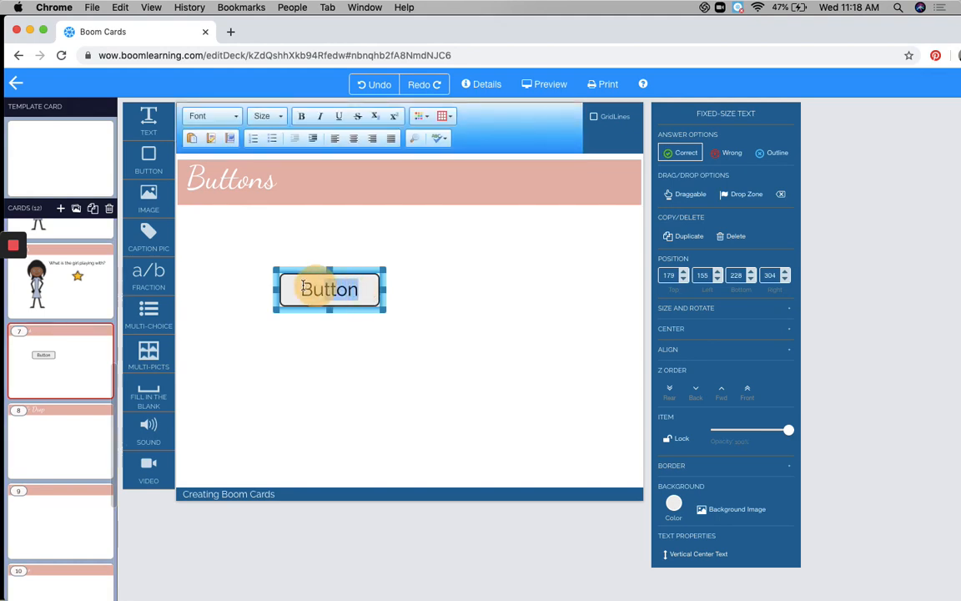
key(BackSpace)
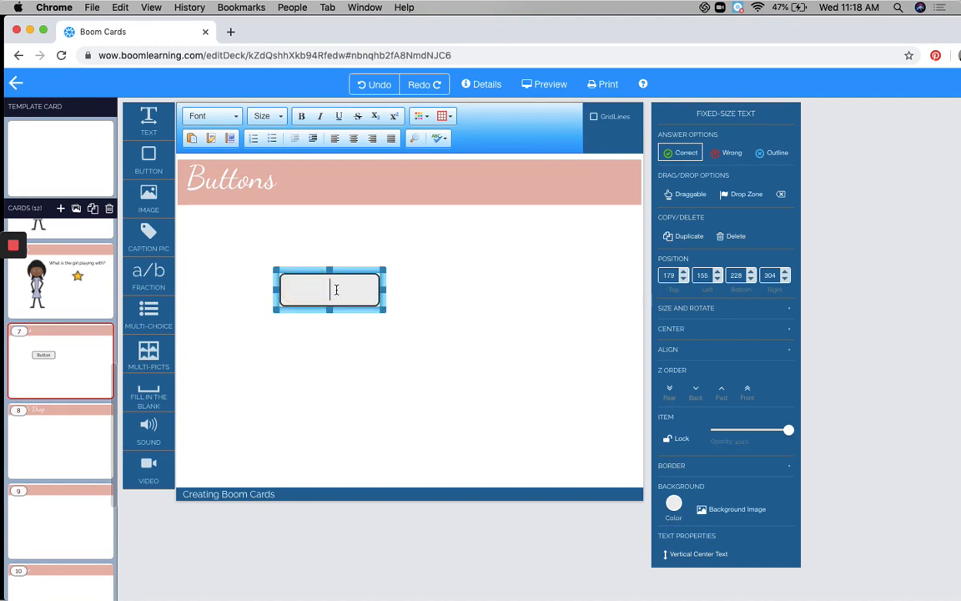
click(377, 326)
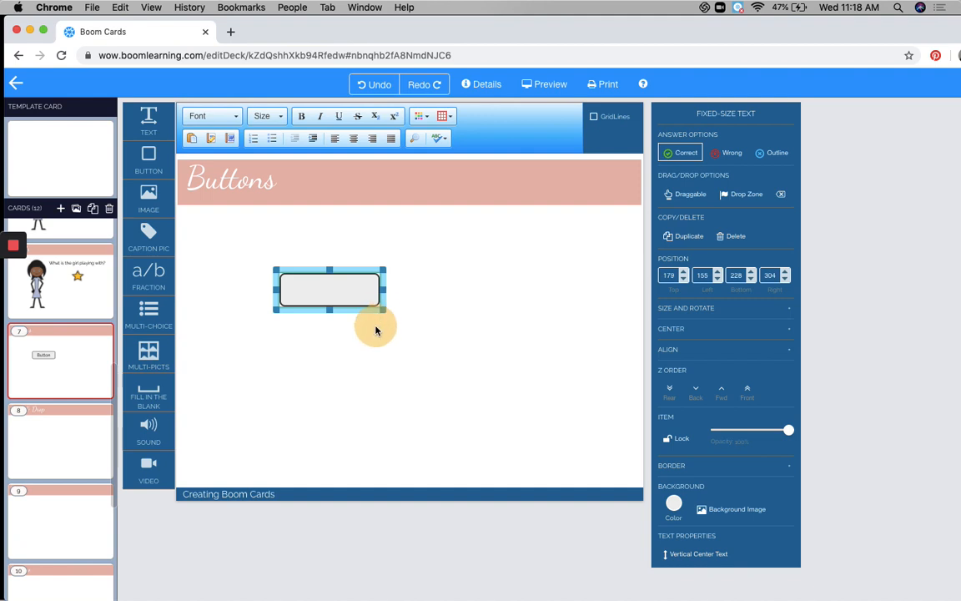
Step: Enlarge the blank button to about 174 by 128 and place it at card 7's right side just below the heading
drag(384, 309, 399, 363)
drag(321, 276, 531, 217)
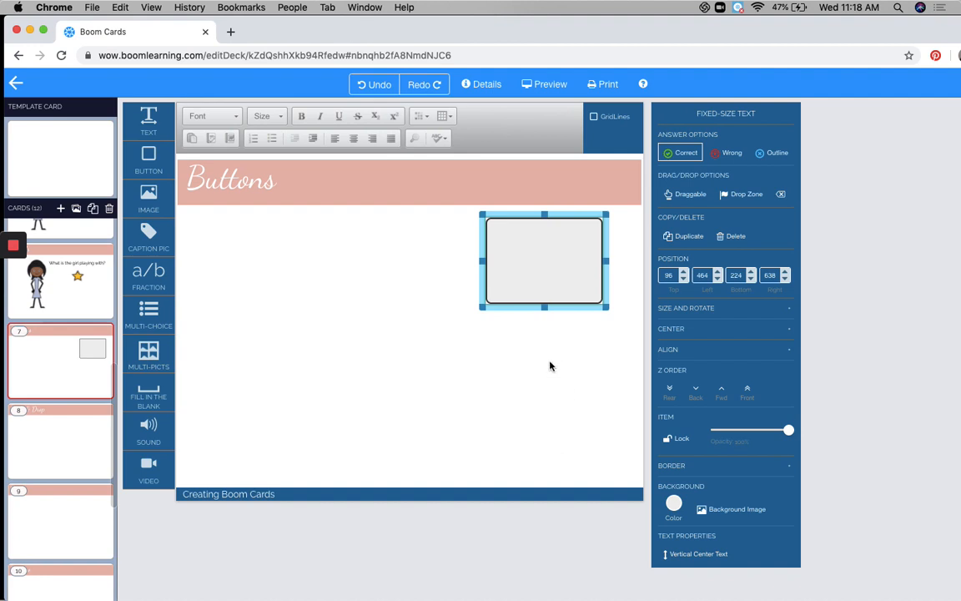
click(548, 271)
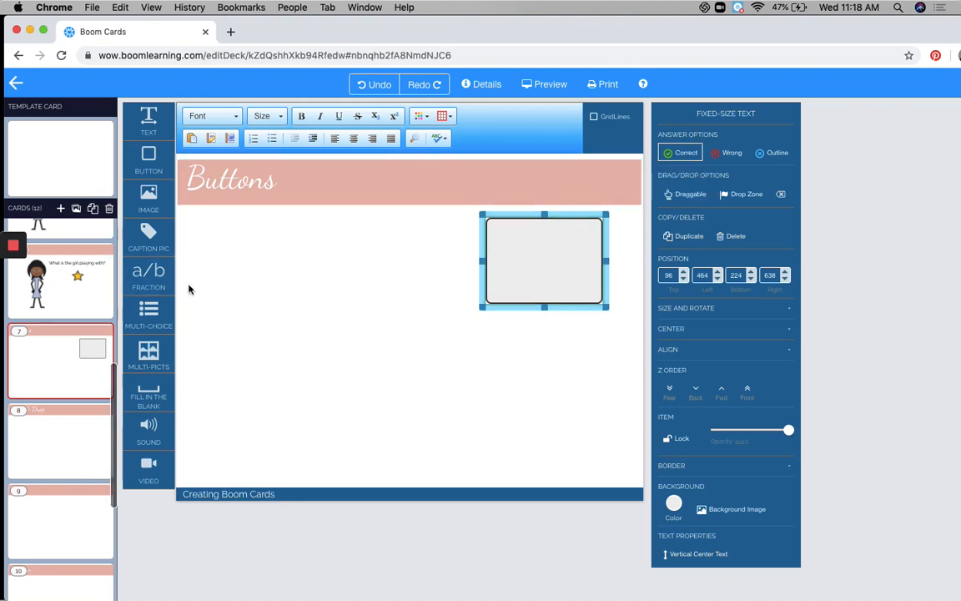
Step: Insert girl11.png from the People folder on card 7, resize it to about 297 by 469 and place it in the left half
drag(141, 192, 242, 249)
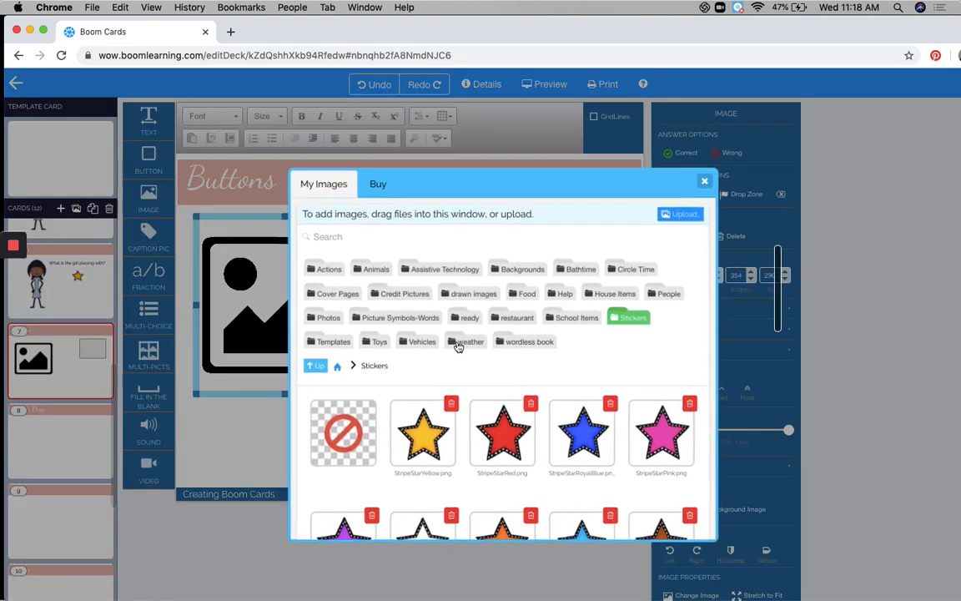
click(664, 288)
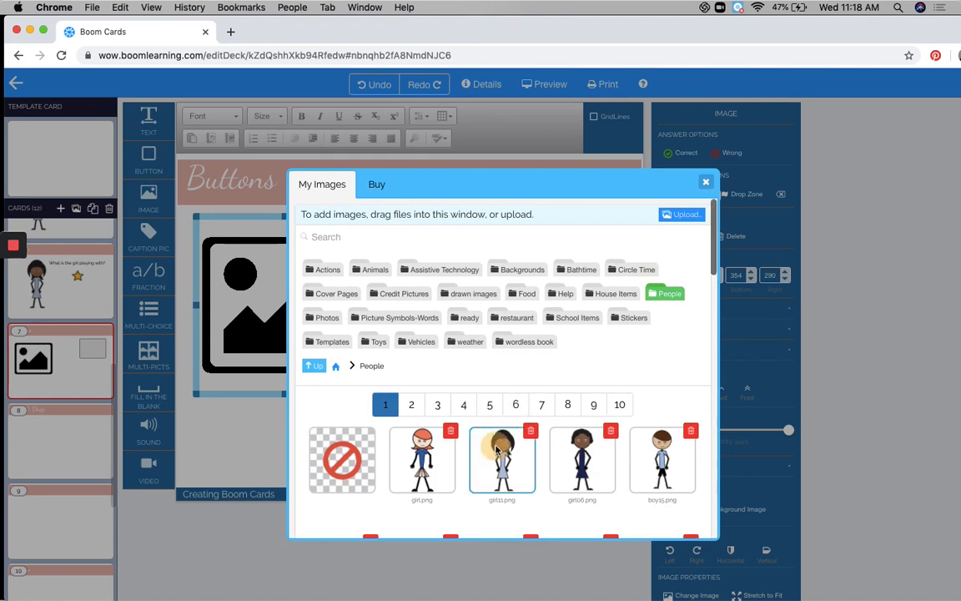
click(499, 451)
drag(197, 219, 440, 345)
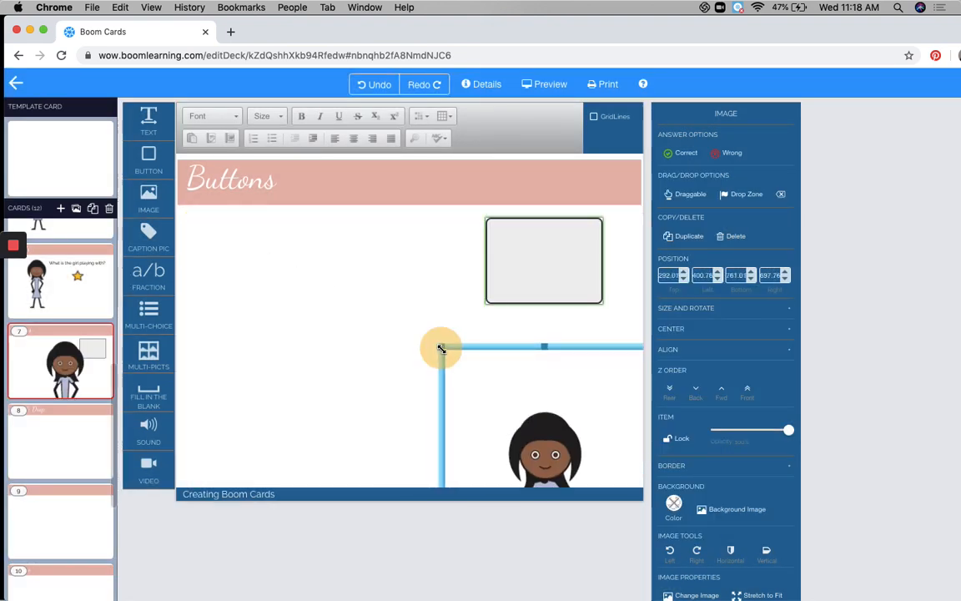
drag(521, 398, 278, 253)
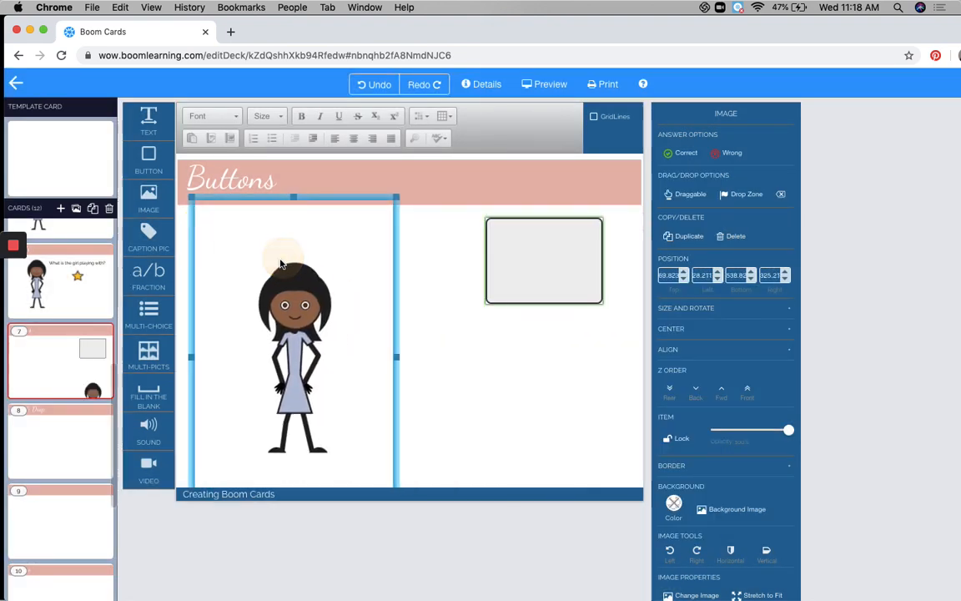
Step: Insert the coloured ABC blocks image from the second page of the Toys folder on card 7, the Buttons card
drag(166, 215, 262, 329)
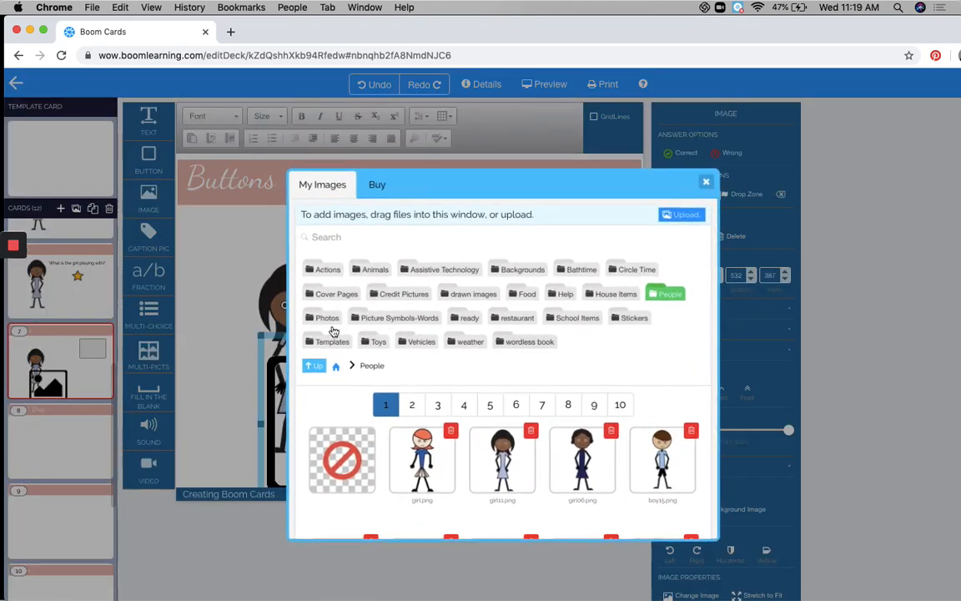
click(376, 342)
click(515, 405)
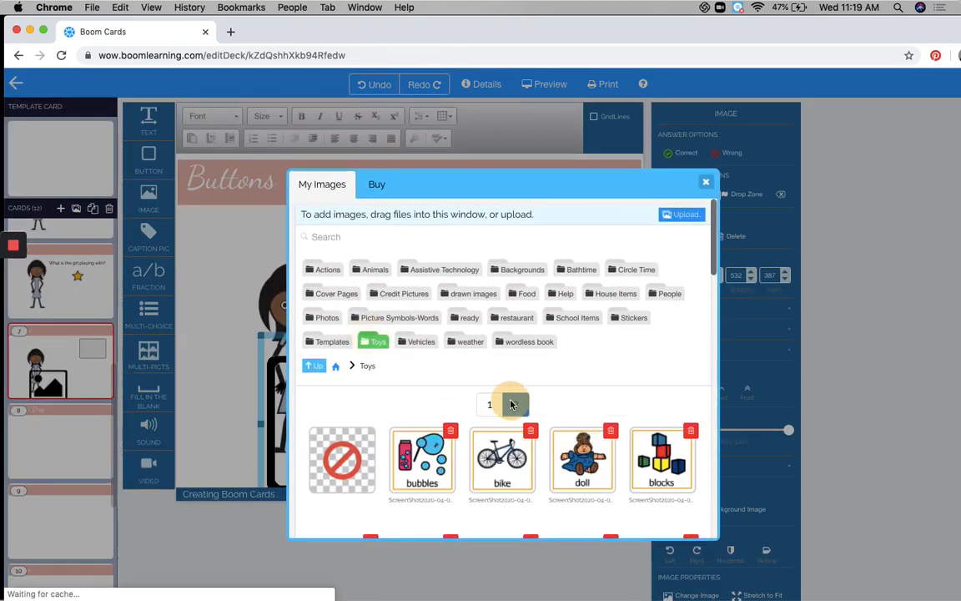
scroll(556, 454, down, 2)
scroll(556, 454, down, 5)
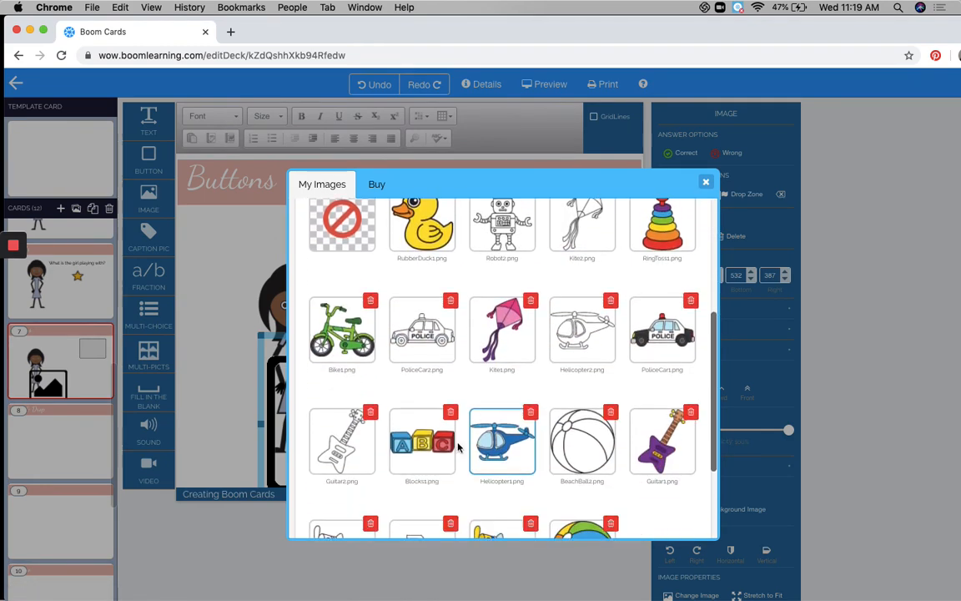
click(421, 442)
Step: Resize the ABC blocks image to about 178 by 90 and place it in front of the girl's waist
drag(261, 338, 250, 368)
drag(286, 321, 283, 319)
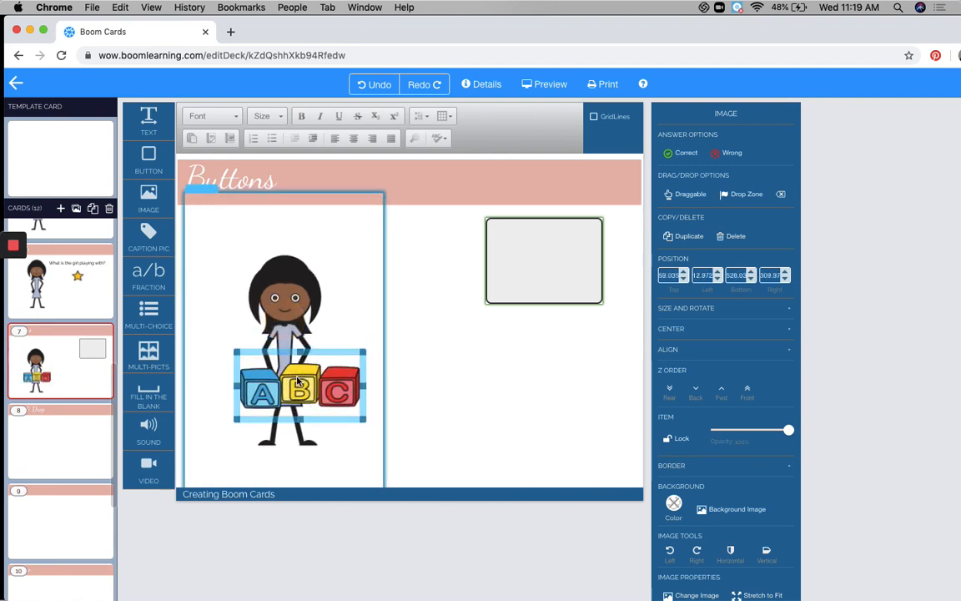
drag(299, 380, 285, 373)
click(455, 402)
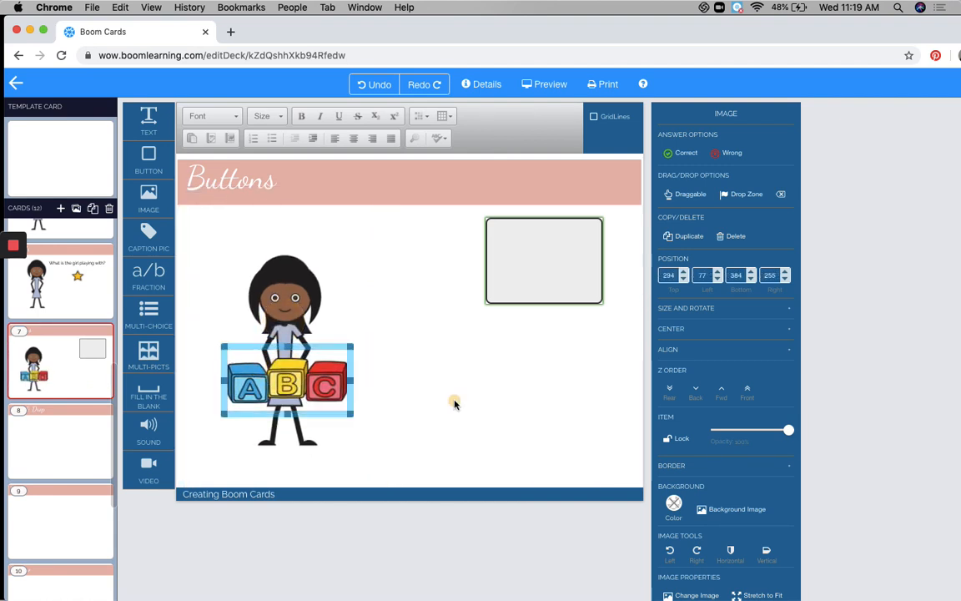
Step: Duplicate the blank button on card 7 and align the copy directly below the original
click(551, 273)
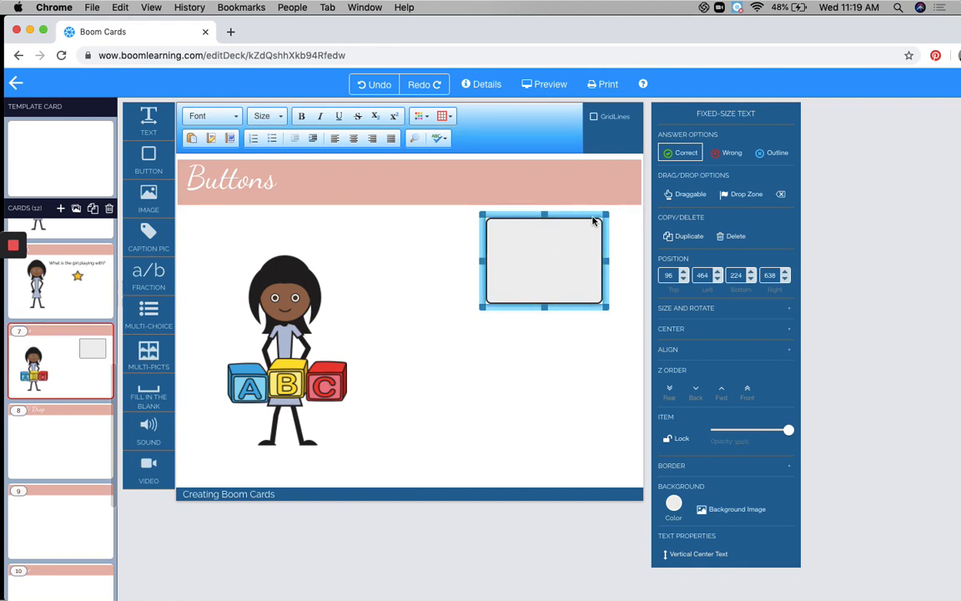
click(679, 219)
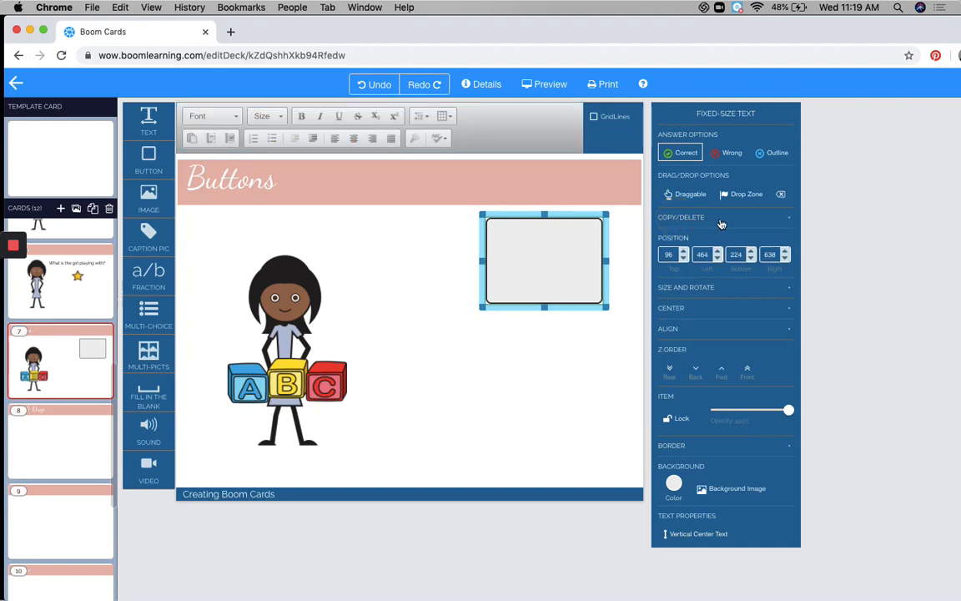
click(703, 220)
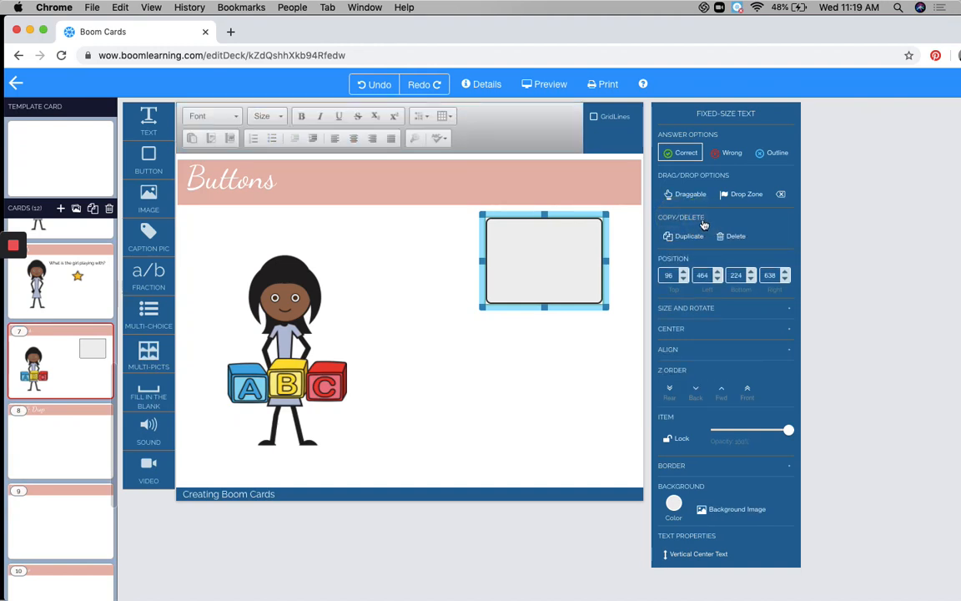
click(689, 236)
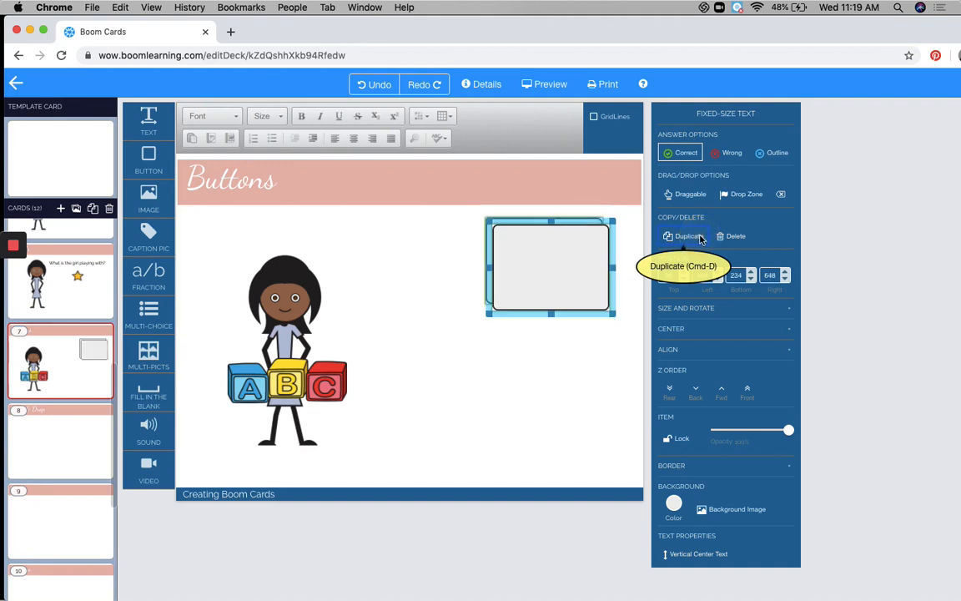
drag(579, 221, 575, 322)
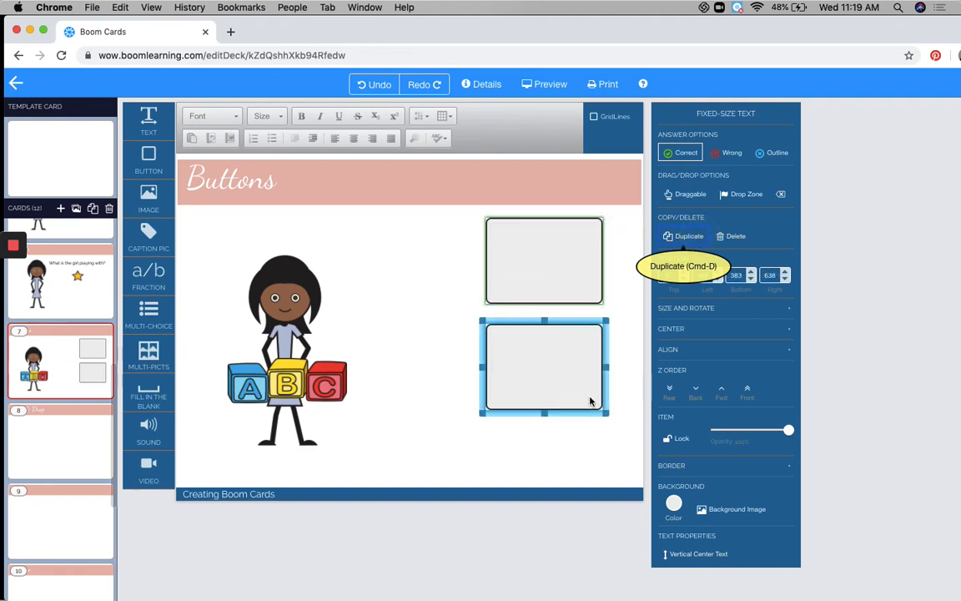
click(380, 327)
click(445, 356)
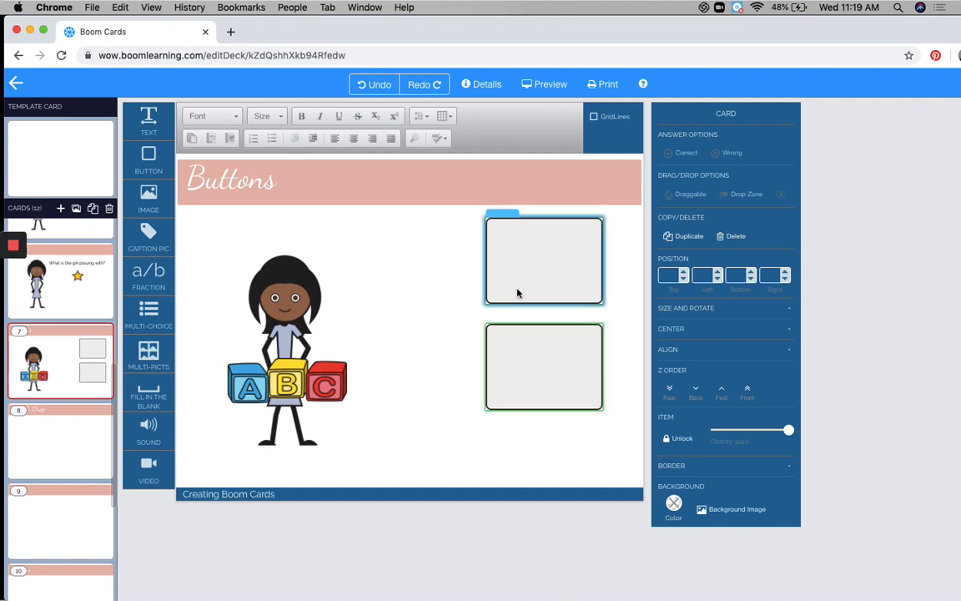
Step: Set the blocks picture from the Toys folder as the background image of the upper button
click(521, 279)
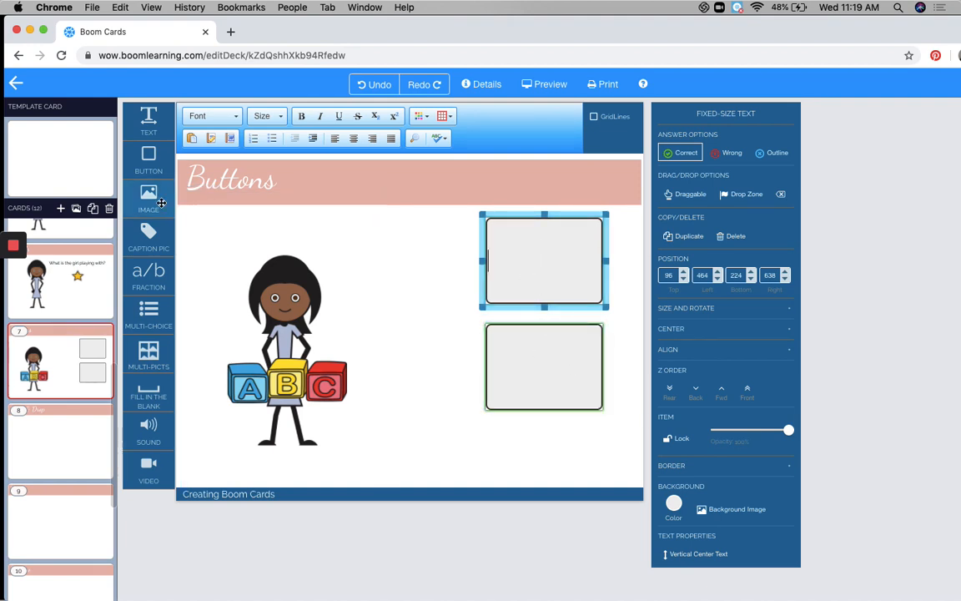
drag(165, 200, 533, 273)
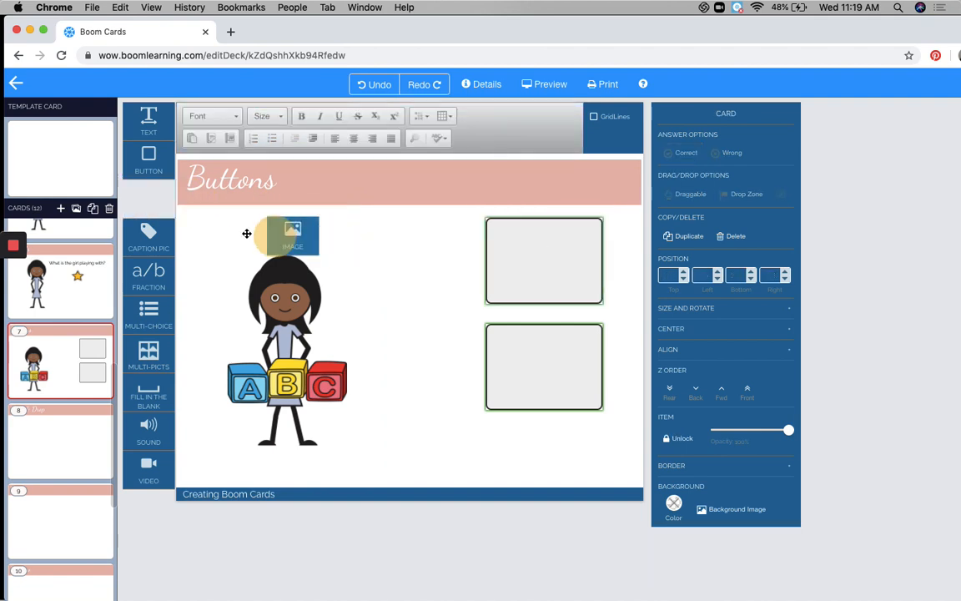
click(564, 273)
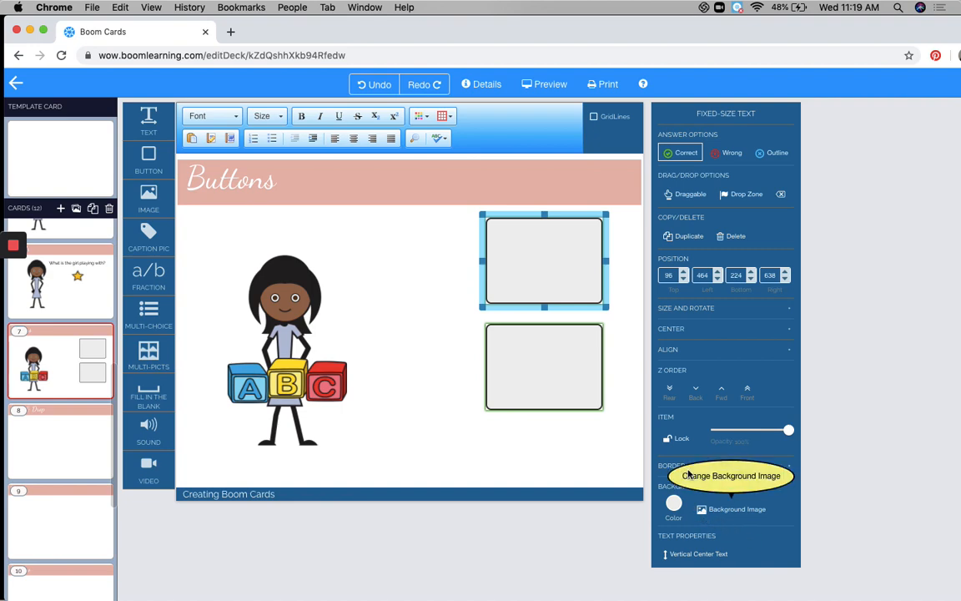
click(703, 509)
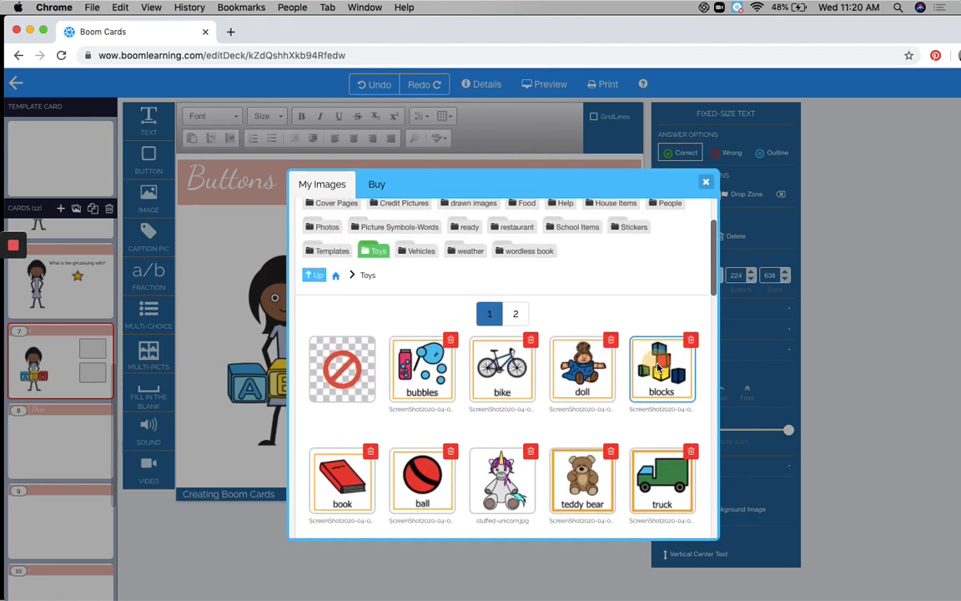
click(657, 358)
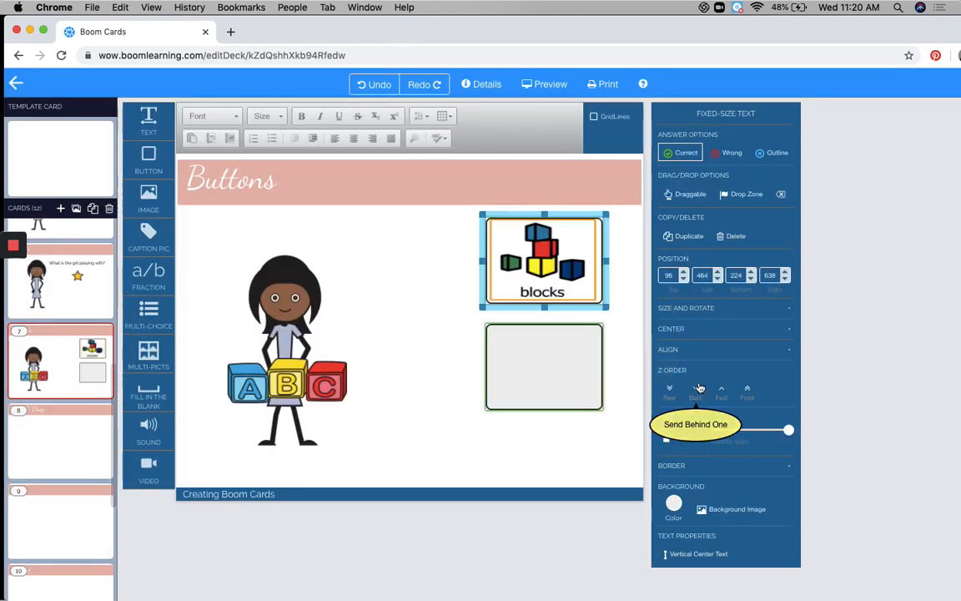
Step: Set the bubbles picture from the Toys folder as the background image of the lower button
click(734, 510)
click(445, 383)
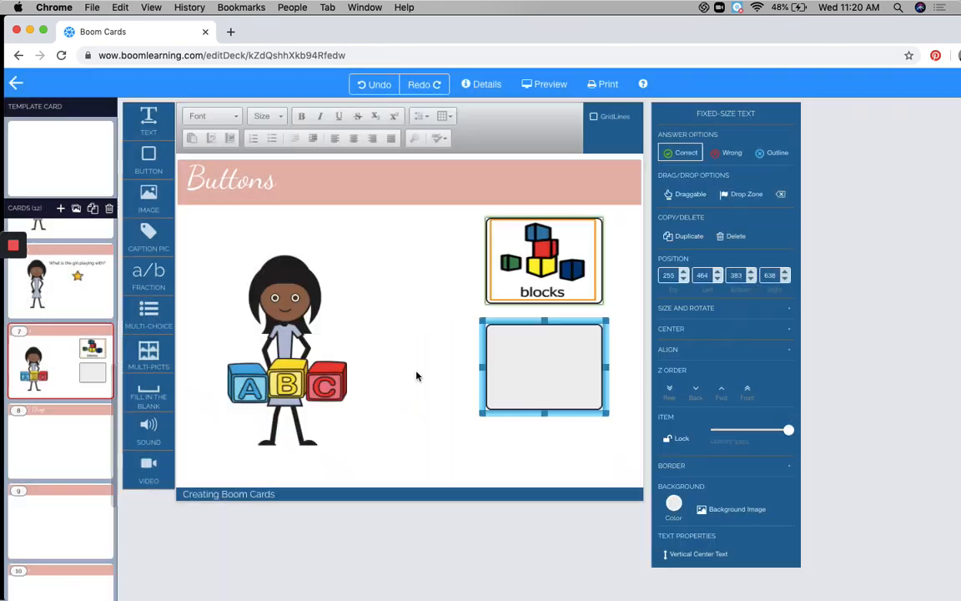
click(439, 312)
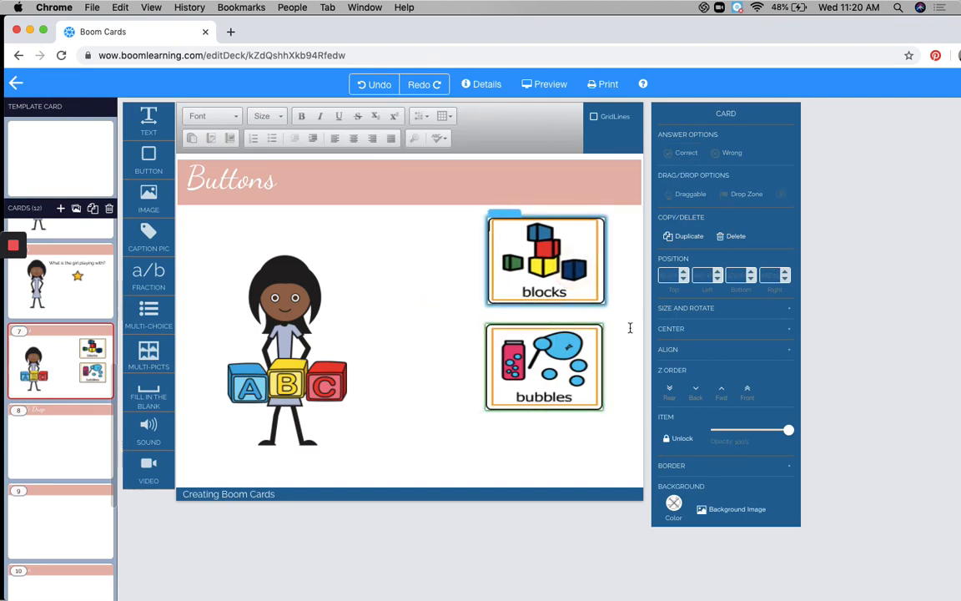
Step: Clear the correct-answer marking from the bubbles button so that only the blocks button counts as correct
click(552, 266)
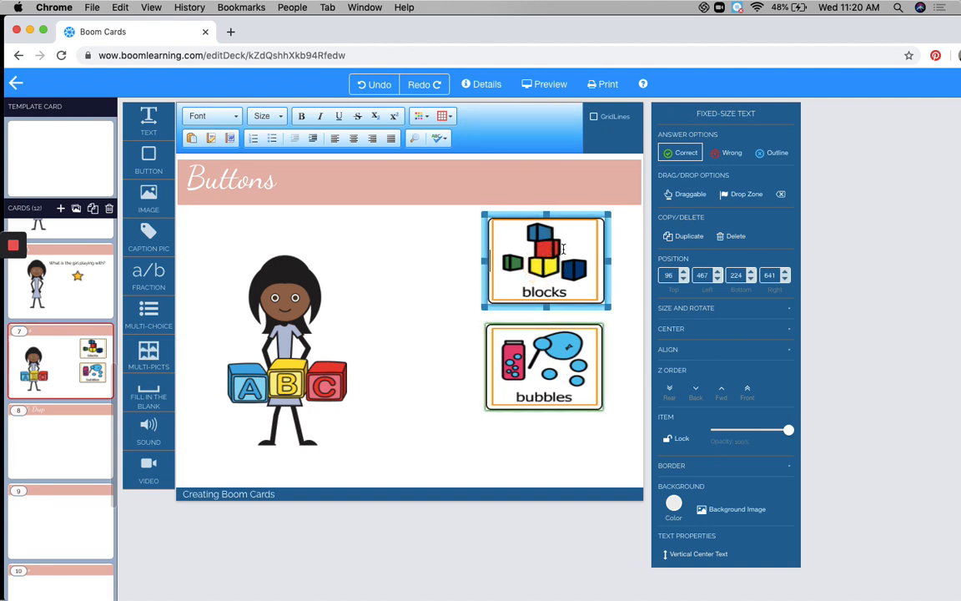
click(688, 155)
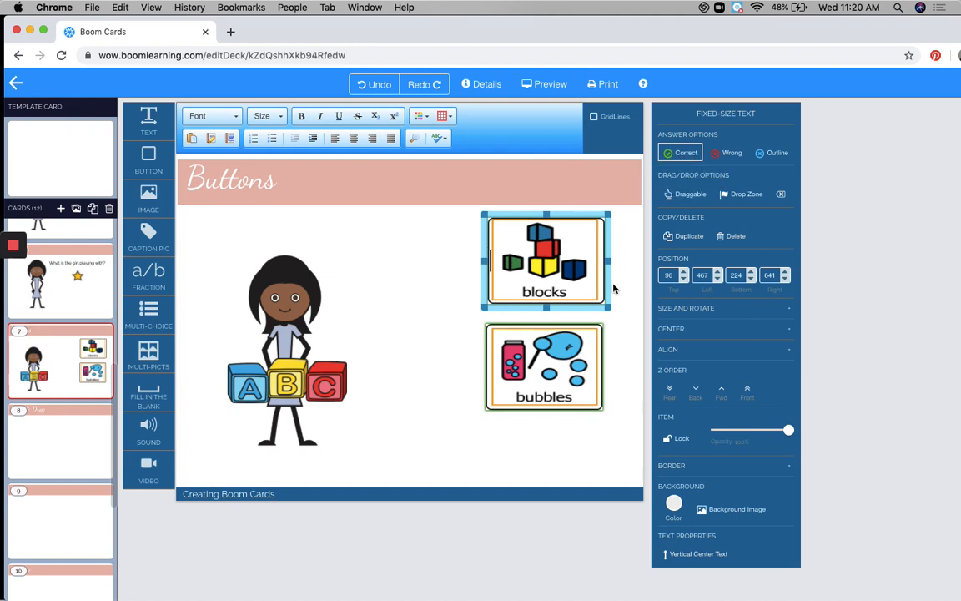
click(554, 372)
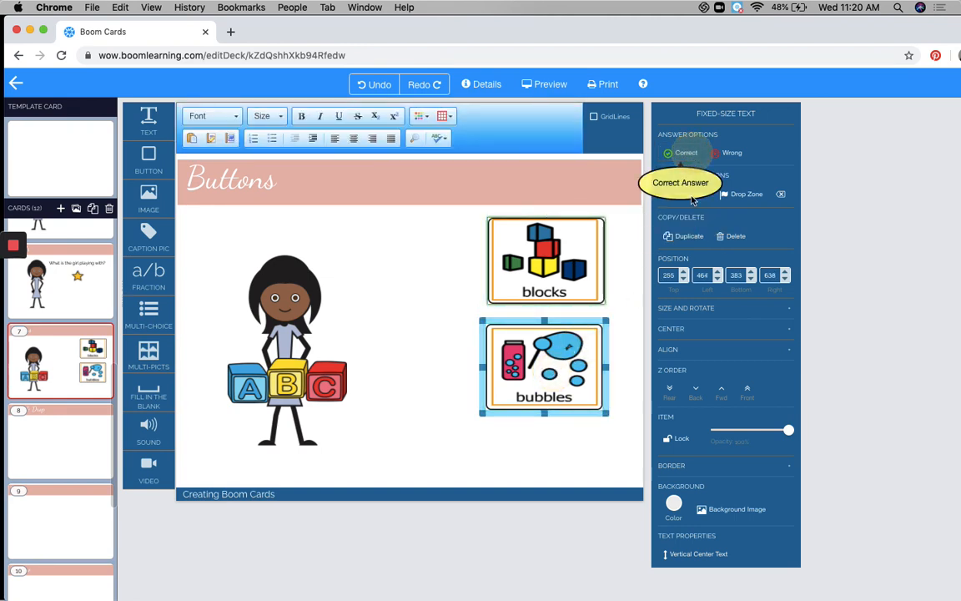
click(576, 440)
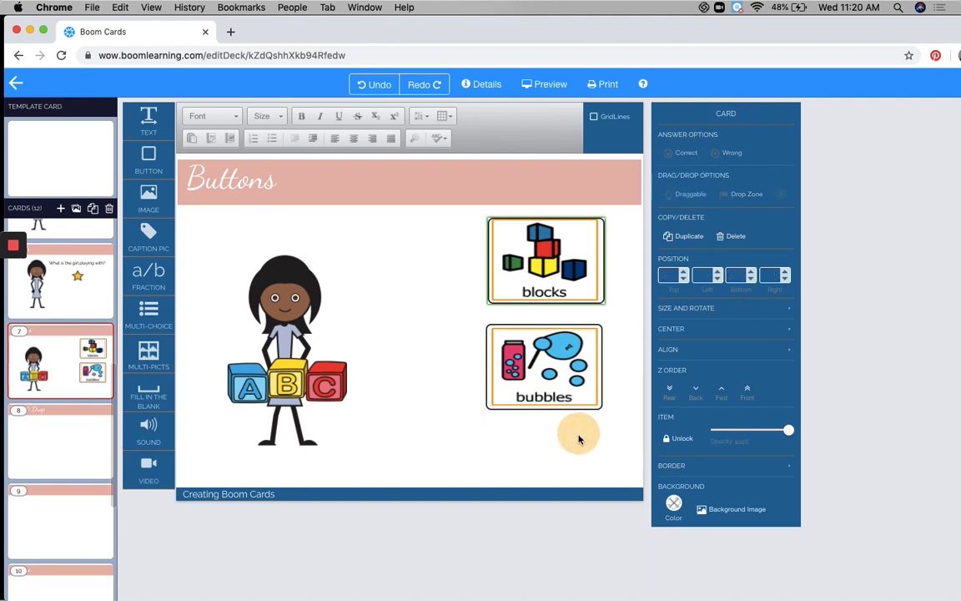
click(598, 352)
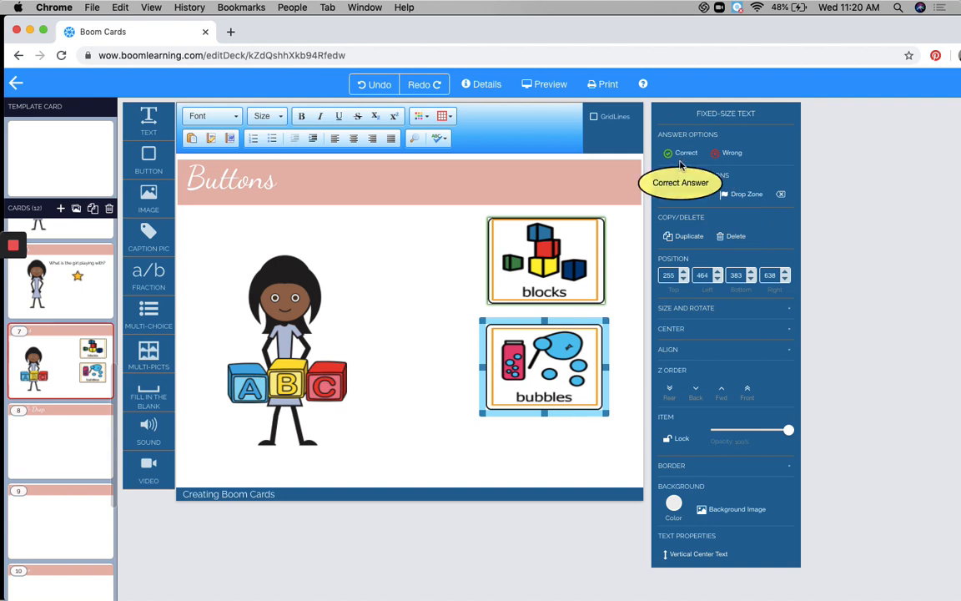
click(579, 463)
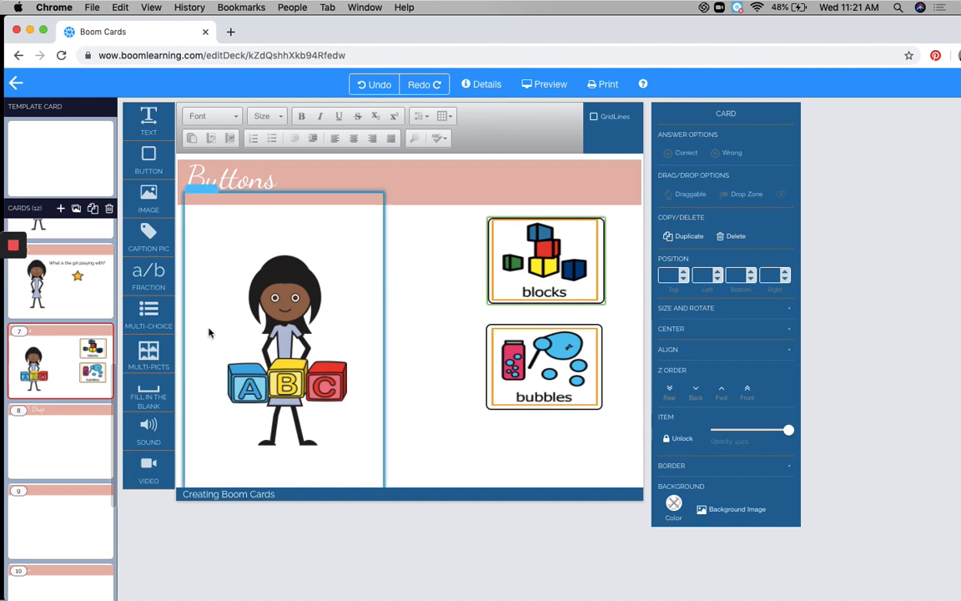
Step: Try out a Multi-Picts grid of four pictures on the Buttons card and delete it
drag(148, 354, 375, 306)
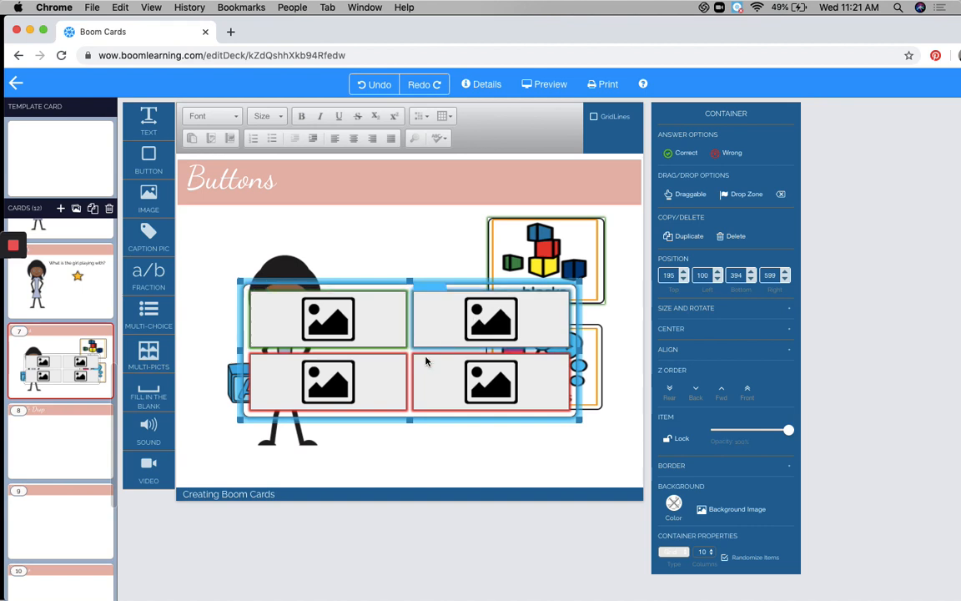
click(445, 282)
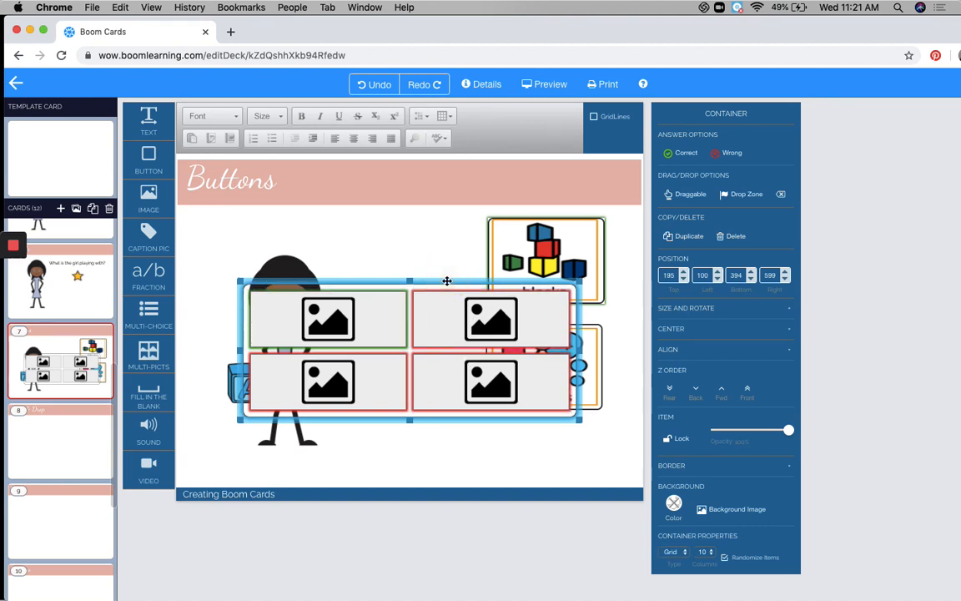
key(Delete)
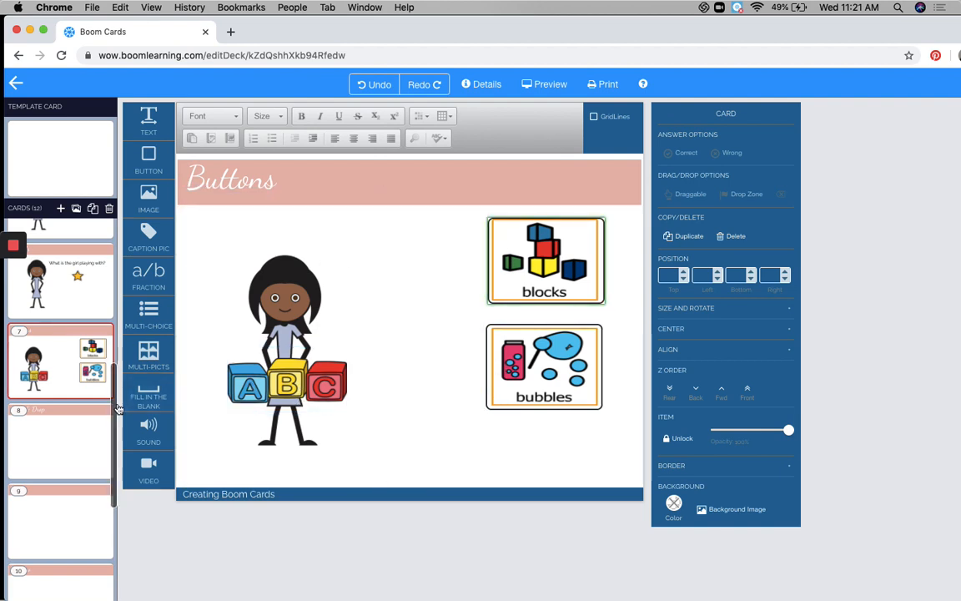
Step: Clone card 5, the Images card with the girl and the ABC blocks, and select the copy, card 6
drag(113, 409, 118, 329)
click(79, 408)
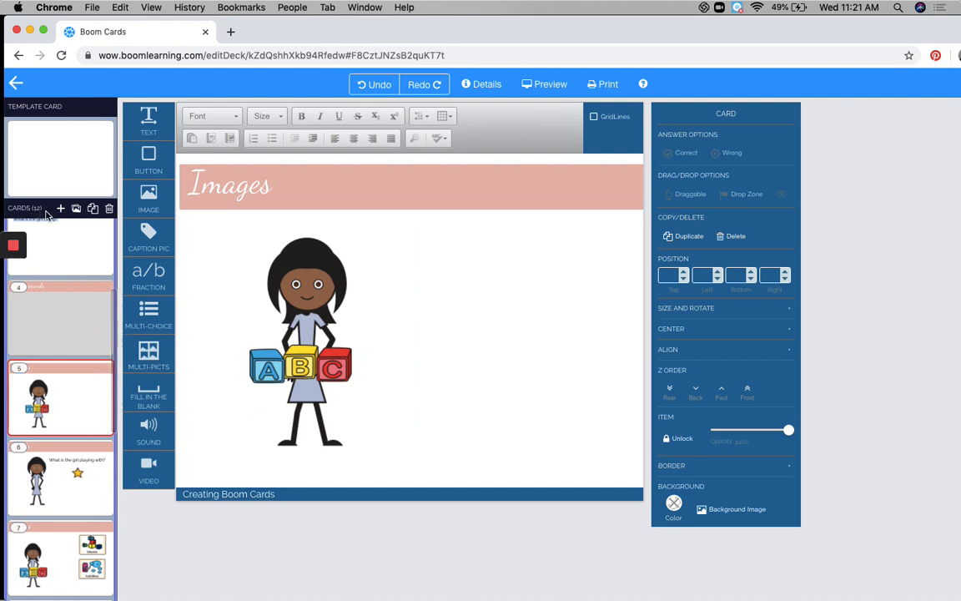
click(93, 210)
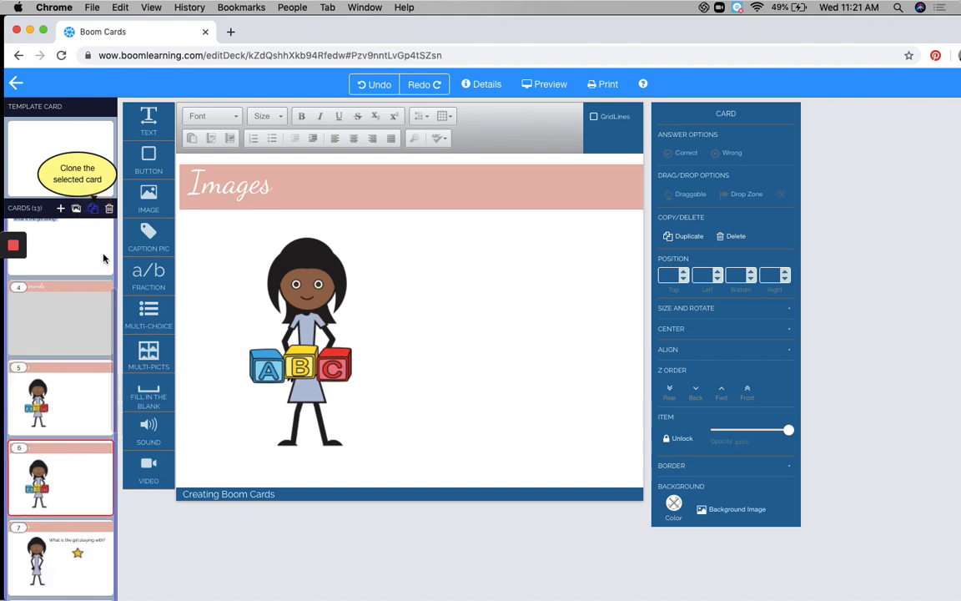
click(81, 458)
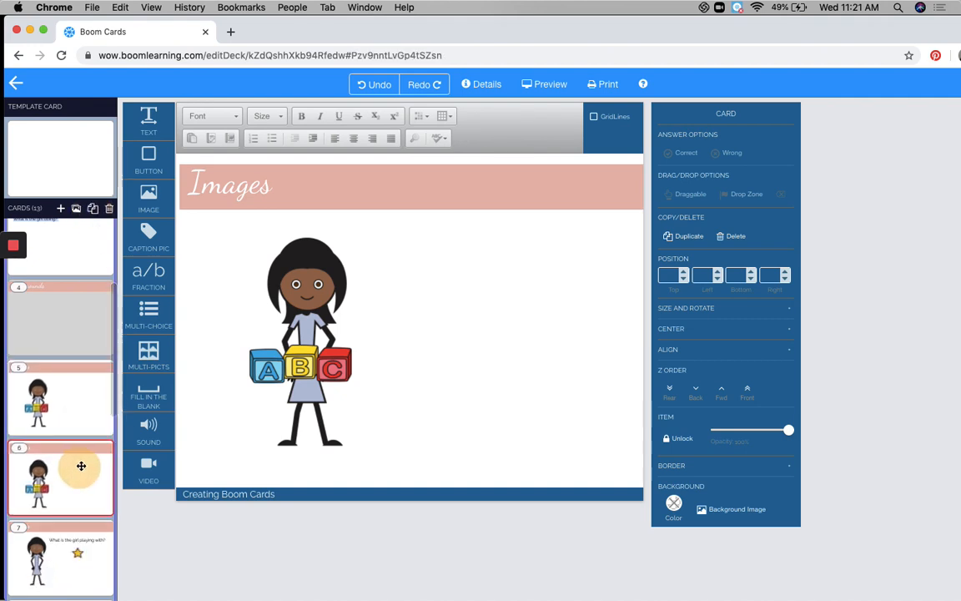
click(62, 398)
click(60, 470)
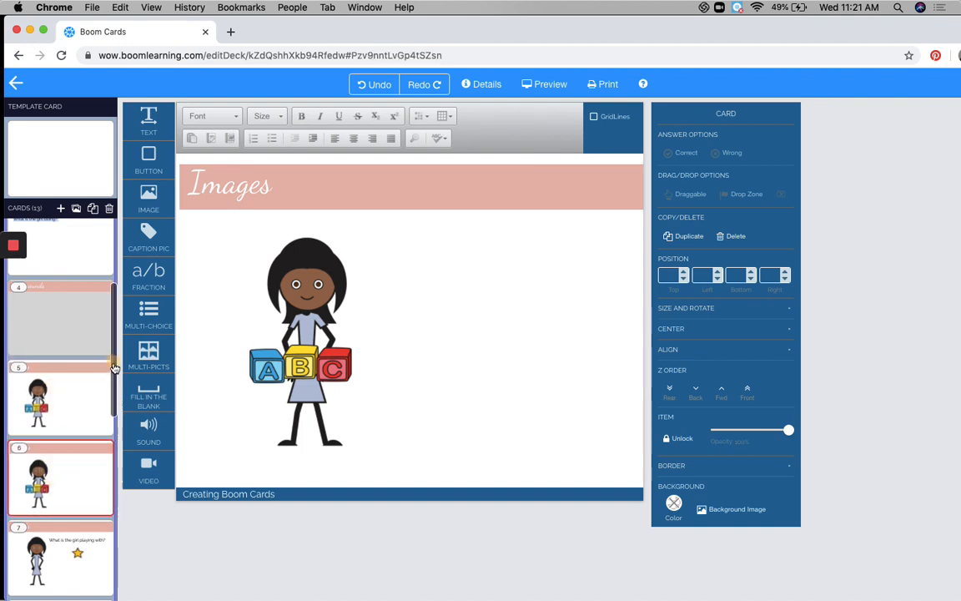
Step: Shift the girl image on card 8, the Buttons card, slightly up and left, and open card 9, Drag & Drop
drag(114, 367, 117, 459)
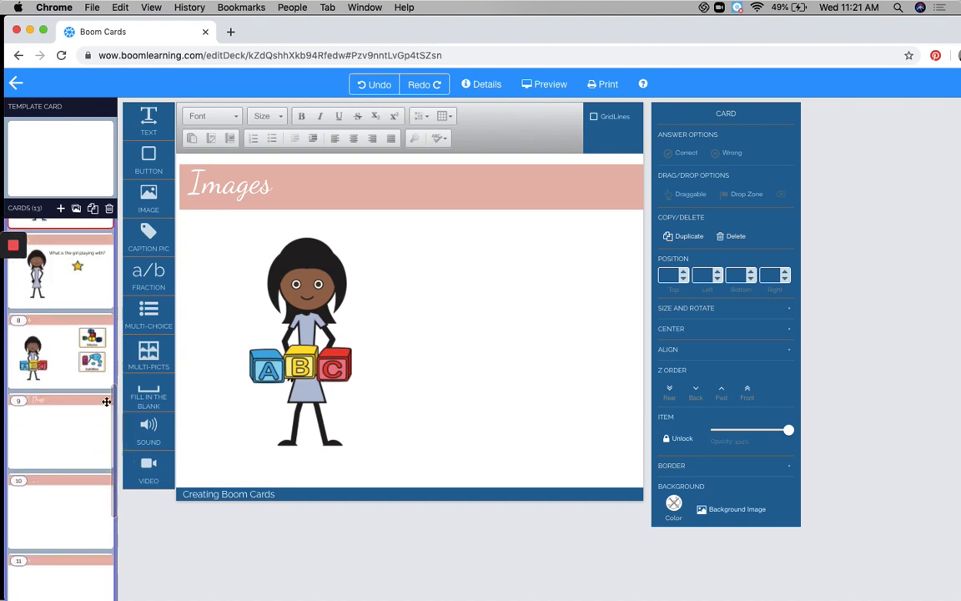
click(58, 353)
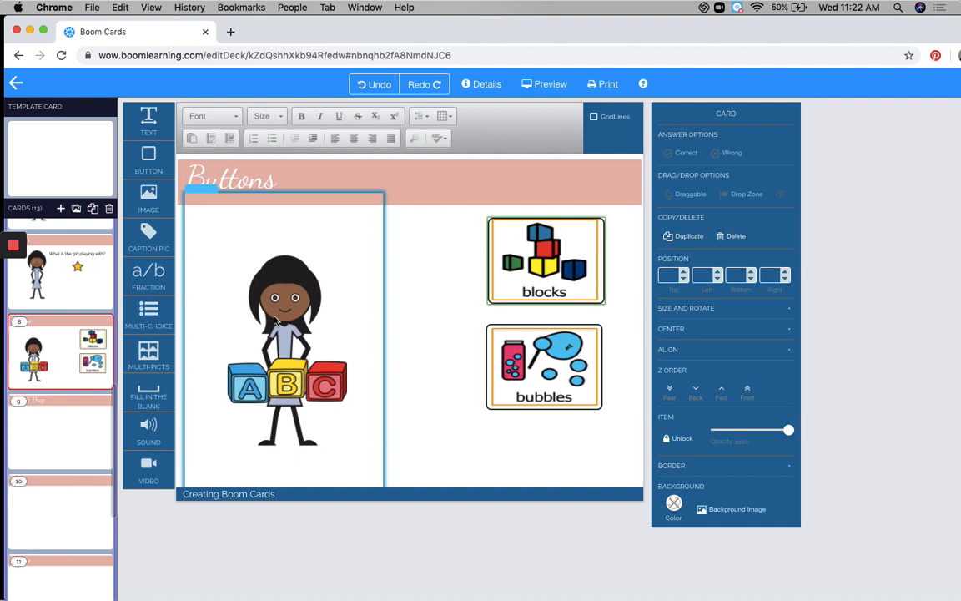
mouse_move(273, 320)
mouse_down()
mouse_move(338, 302)
mouse_move(263, 314)
mouse_up()
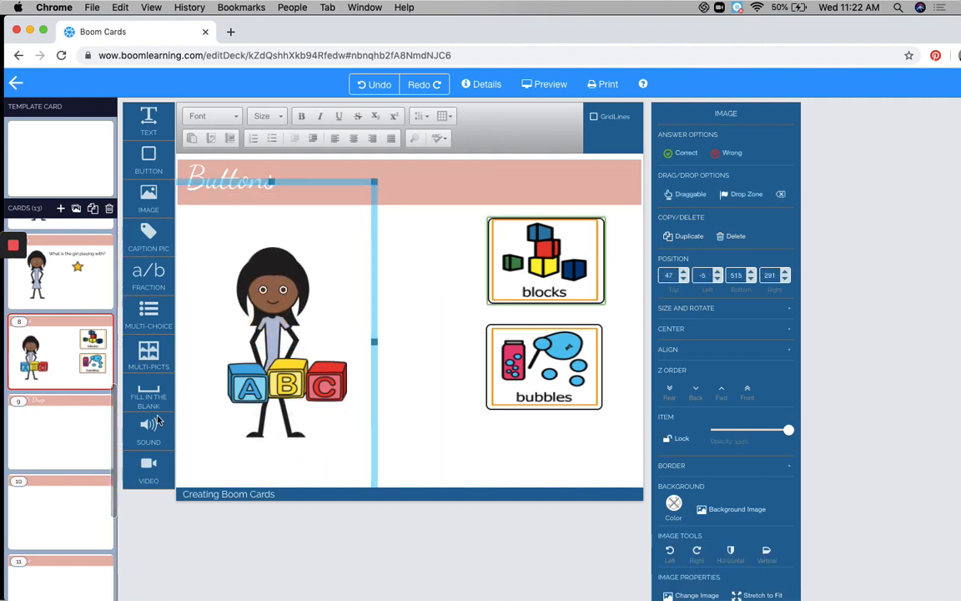
click(91, 438)
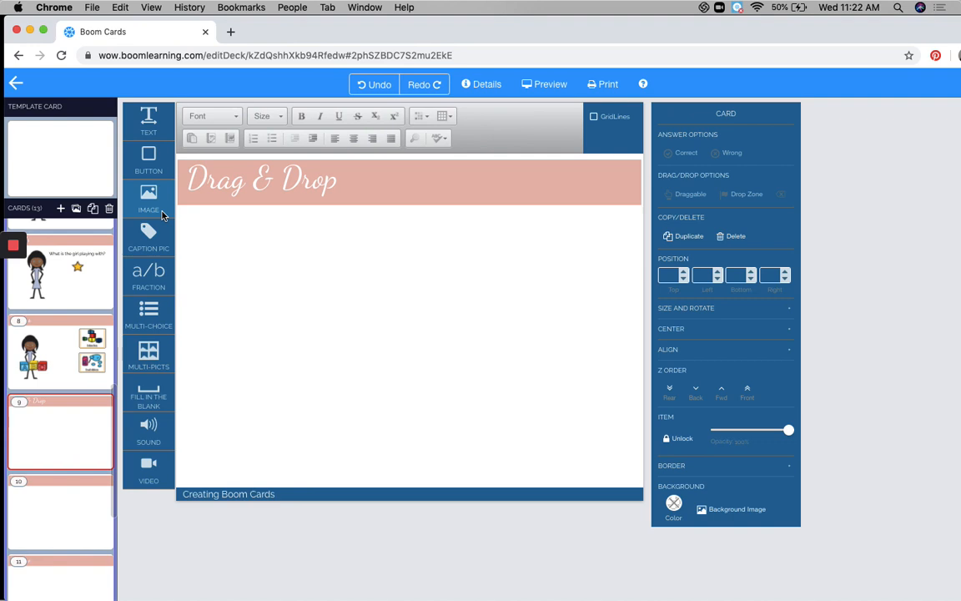
Step: Insert the kitten photo abc2.jpeg from the Animals image folder on the Drag & Drop card
drag(152, 193, 255, 273)
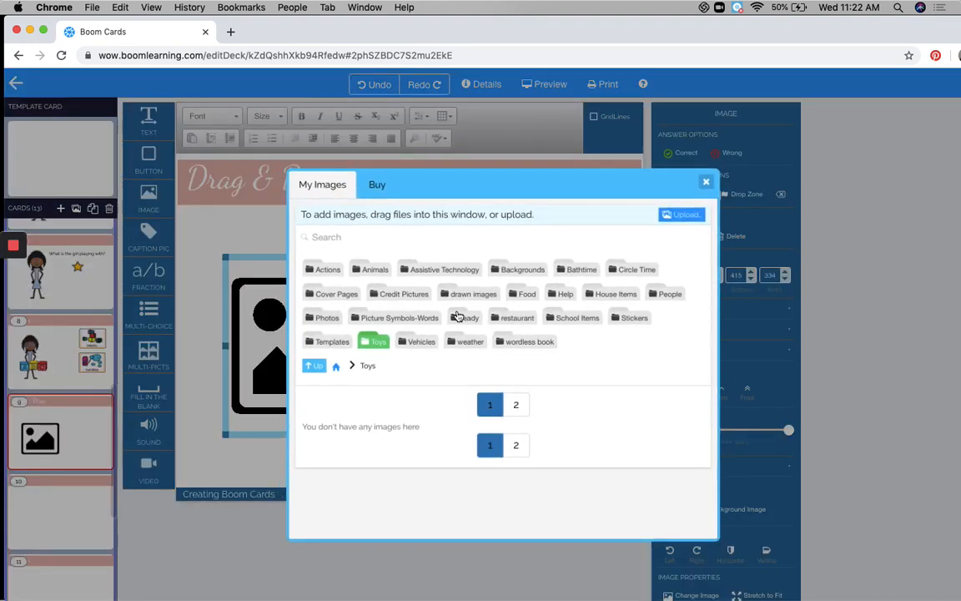
click(375, 270)
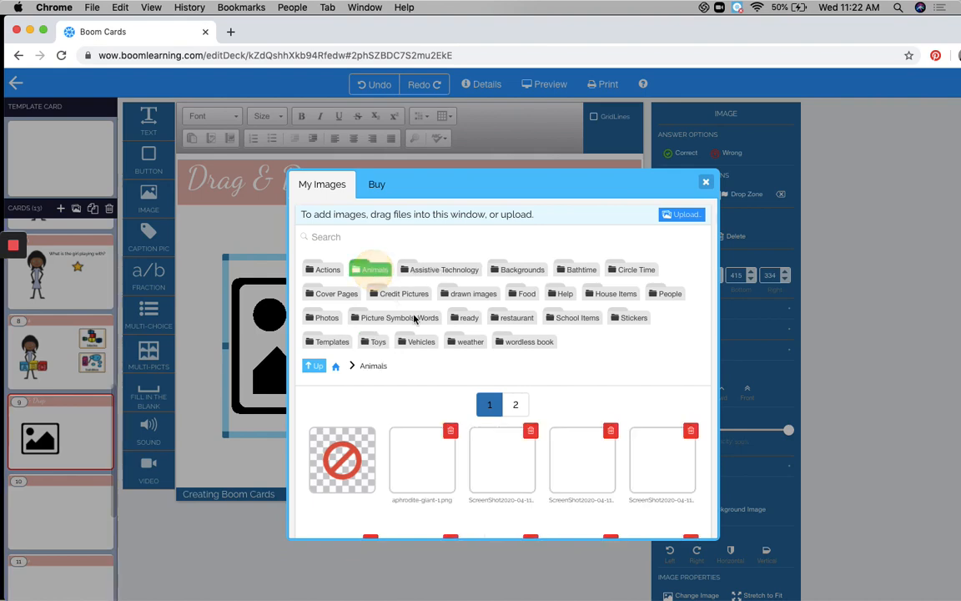
scroll(472, 440, down, 5)
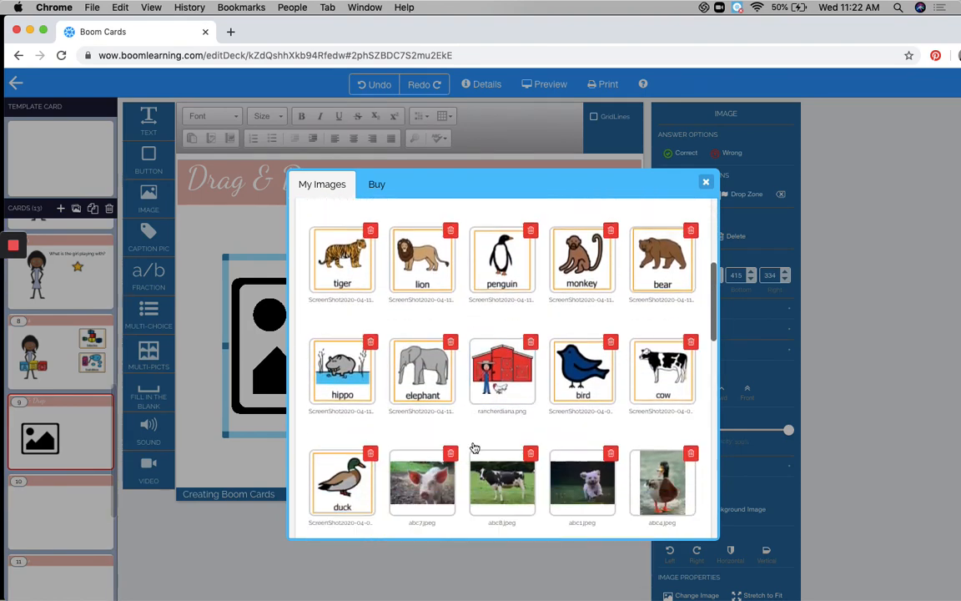
scroll(475, 446, down, 5)
click(354, 357)
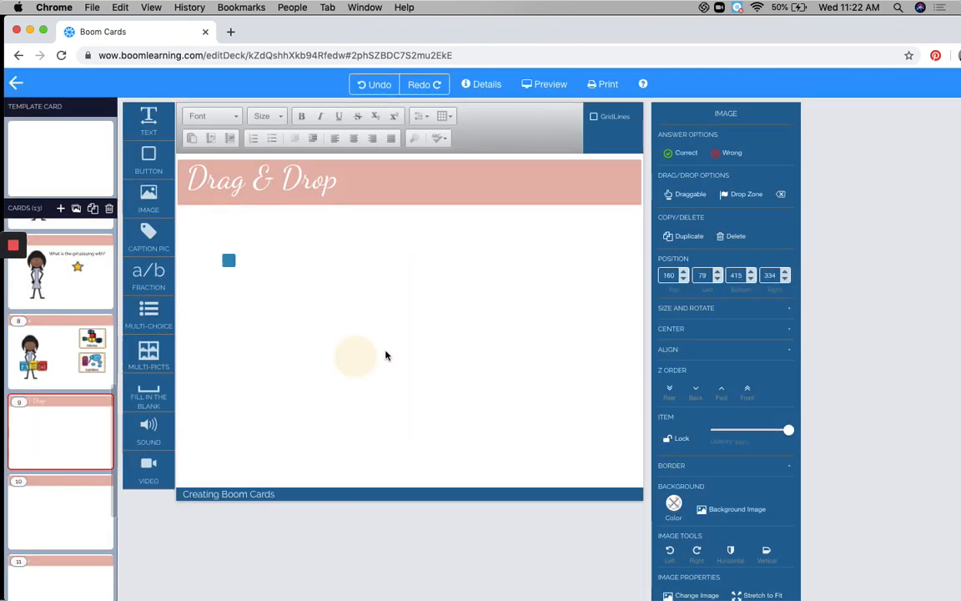
Step: Enlarge the kitten photo and place it on the left half of the card, below the title banner
drag(227, 262, 461, 388)
drag(297, 295, 269, 272)
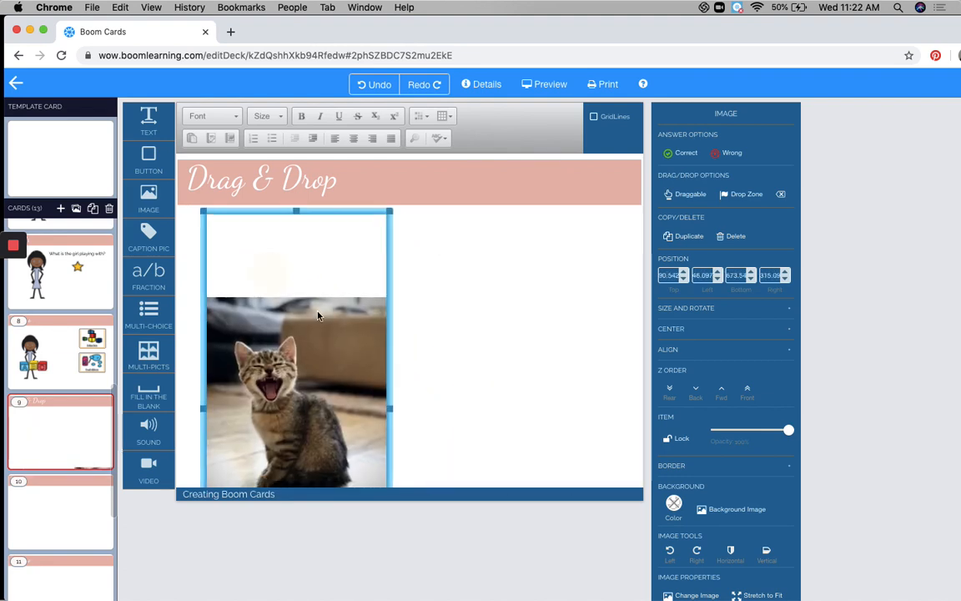
drag(294, 308, 296, 282)
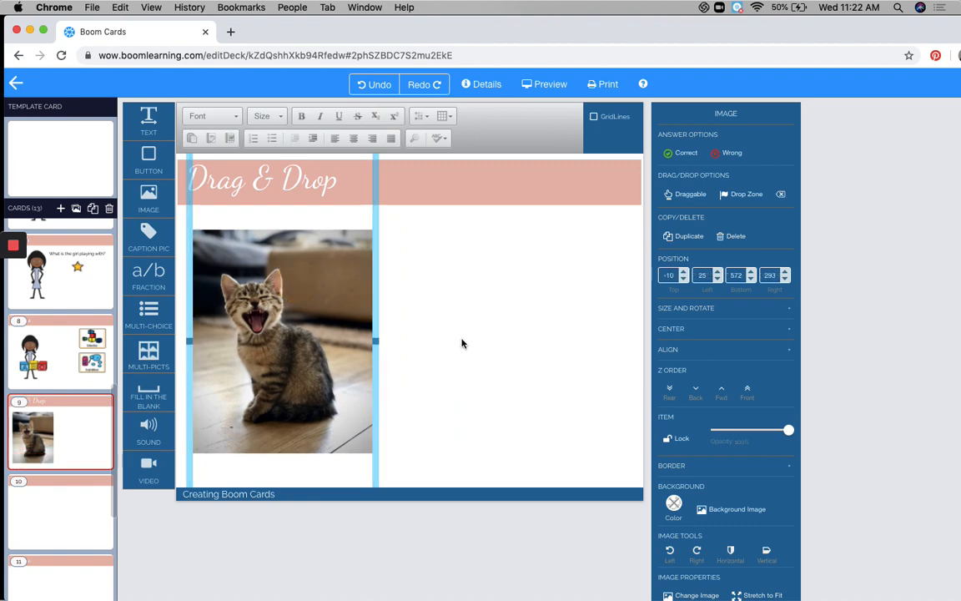
click(416, 305)
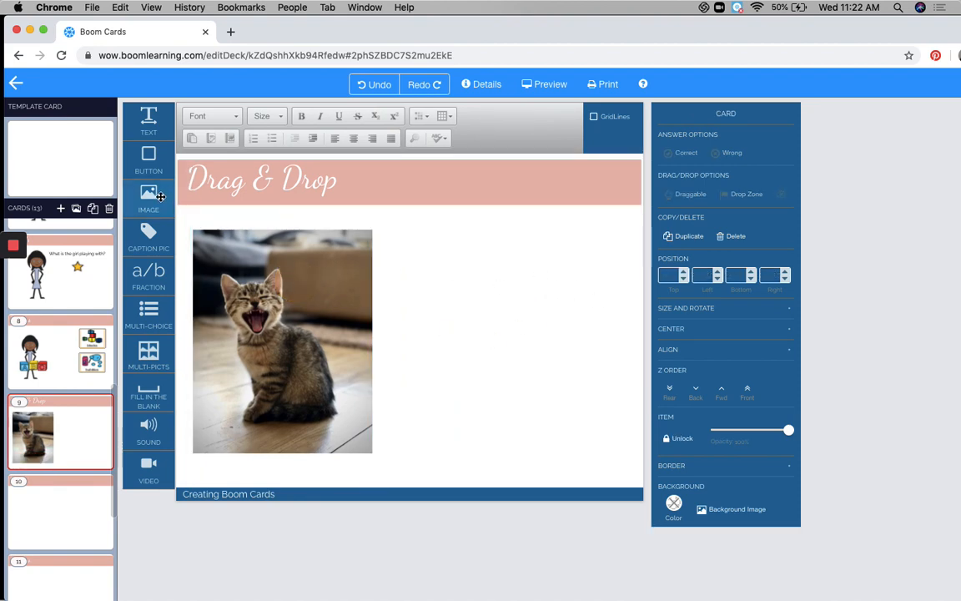
Step: Add the captioned cat picture symbol from the image library and place it small at the card's upper right
drag(148, 197, 503, 242)
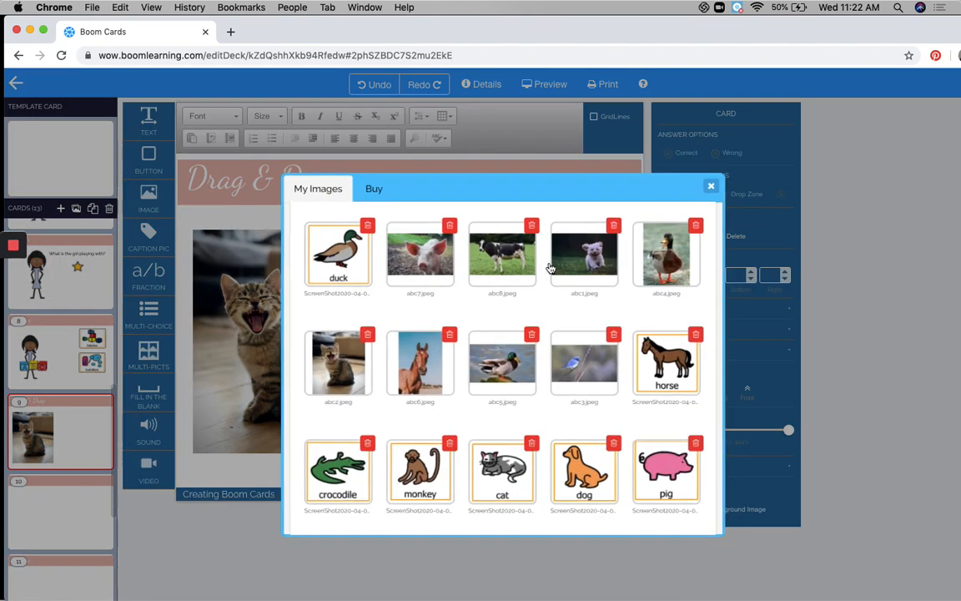
scroll(531, 400, down, 3)
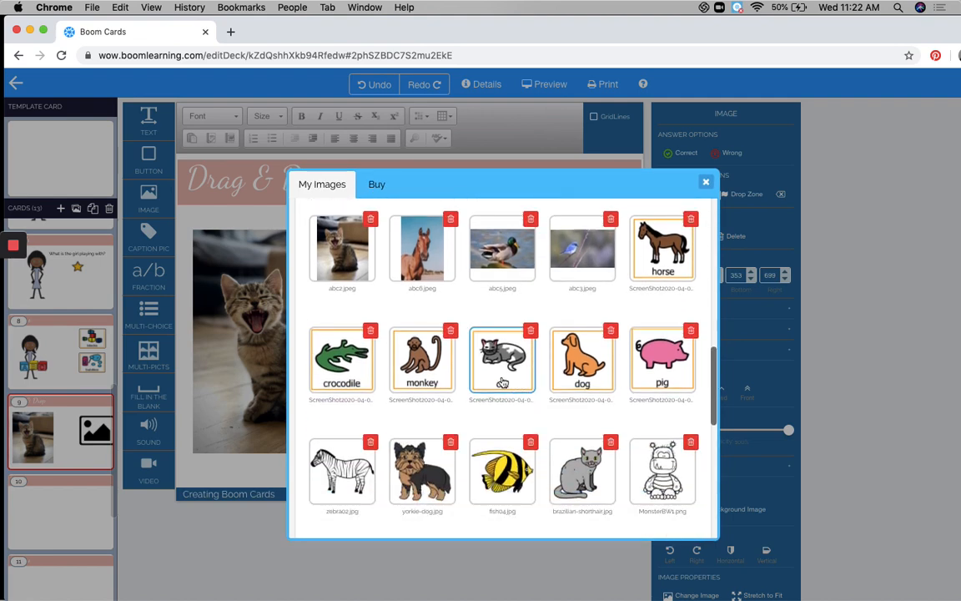
scroll(531, 384, down, 2)
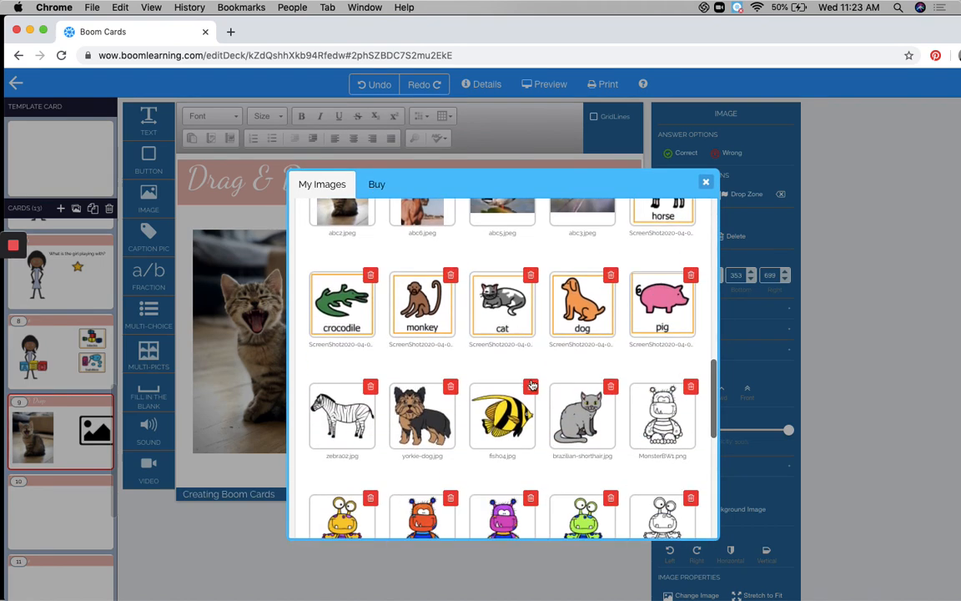
click(507, 293)
drag(527, 286, 515, 269)
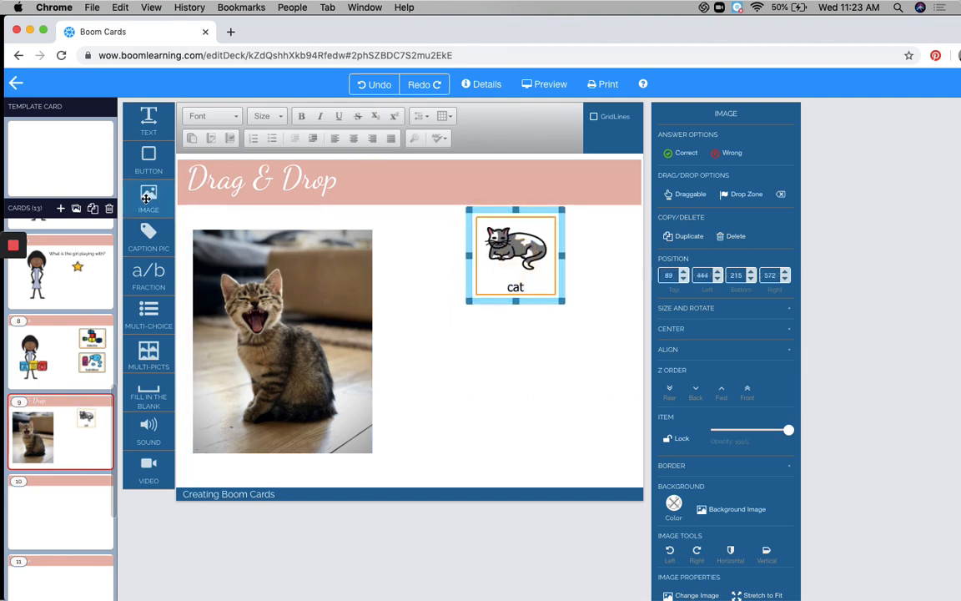
Step: Duplicate the cat symbol, place the copy below the original and replace its image with the dog symbol
click(524, 268)
click(687, 236)
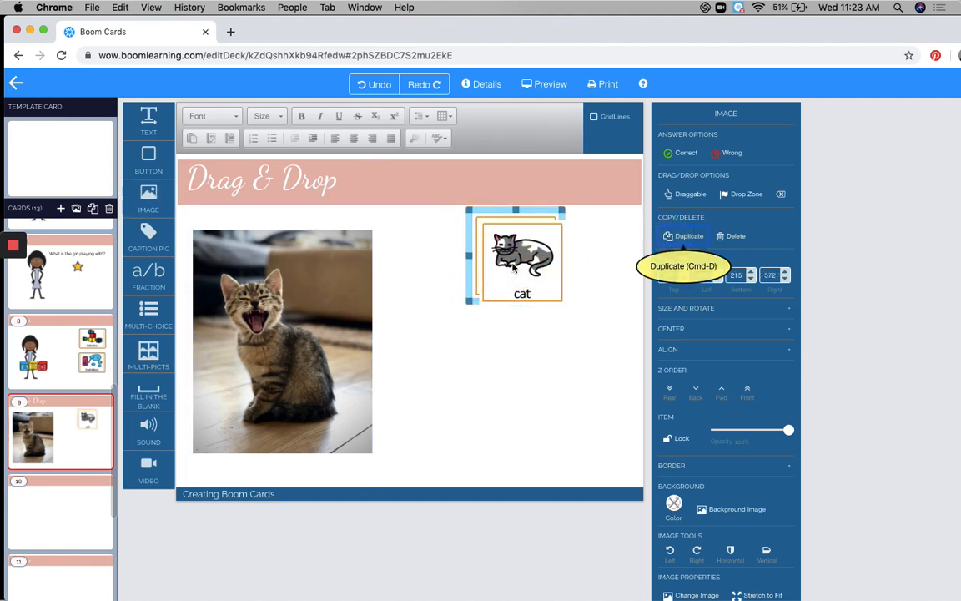
drag(514, 254, 502, 365)
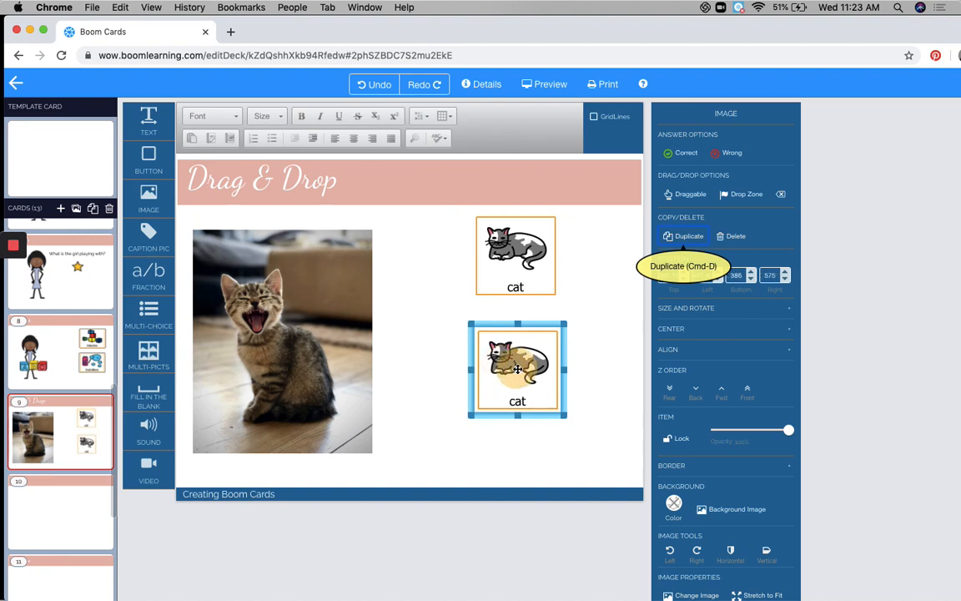
double_click(514, 369)
click(502, 302)
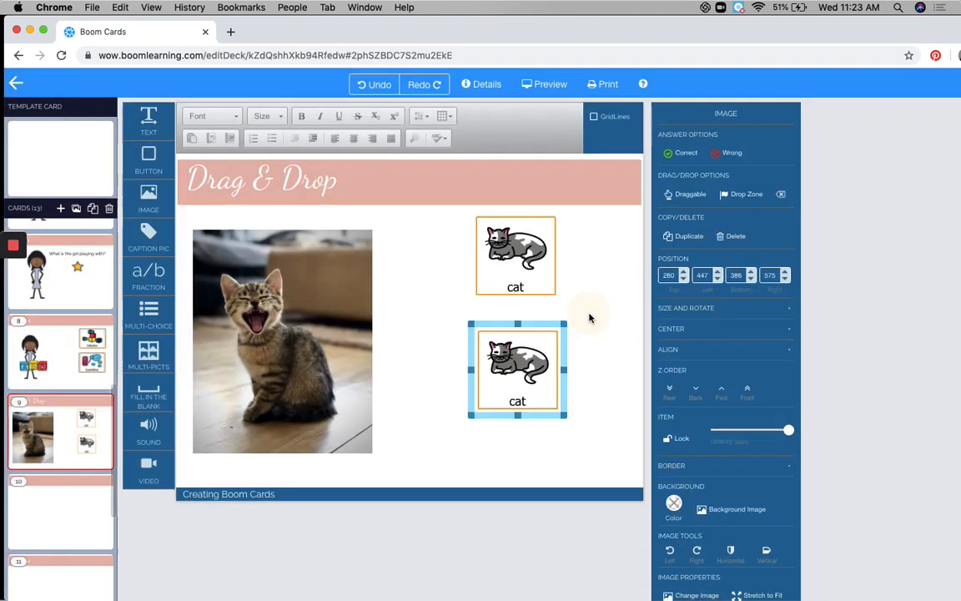
click(592, 351)
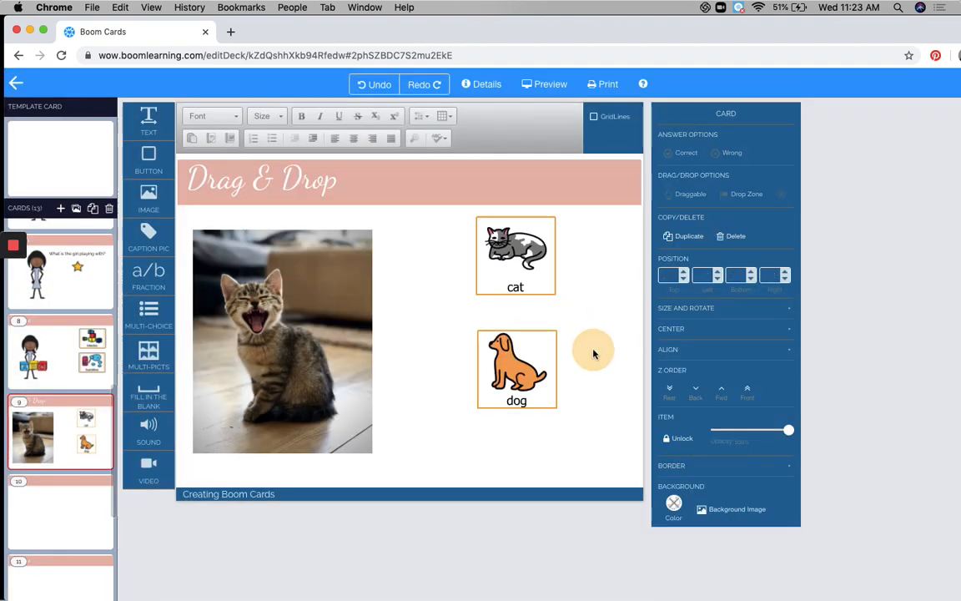
Step: Shift the kitten photo slightly right and up, closer to the two symbols, and deselect it
drag(326, 317, 365, 307)
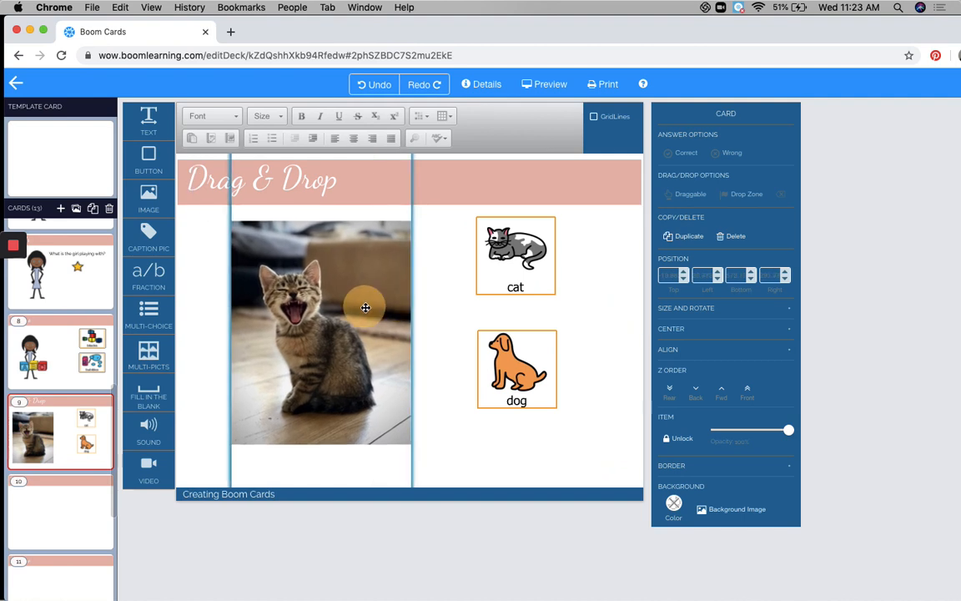
click(418, 332)
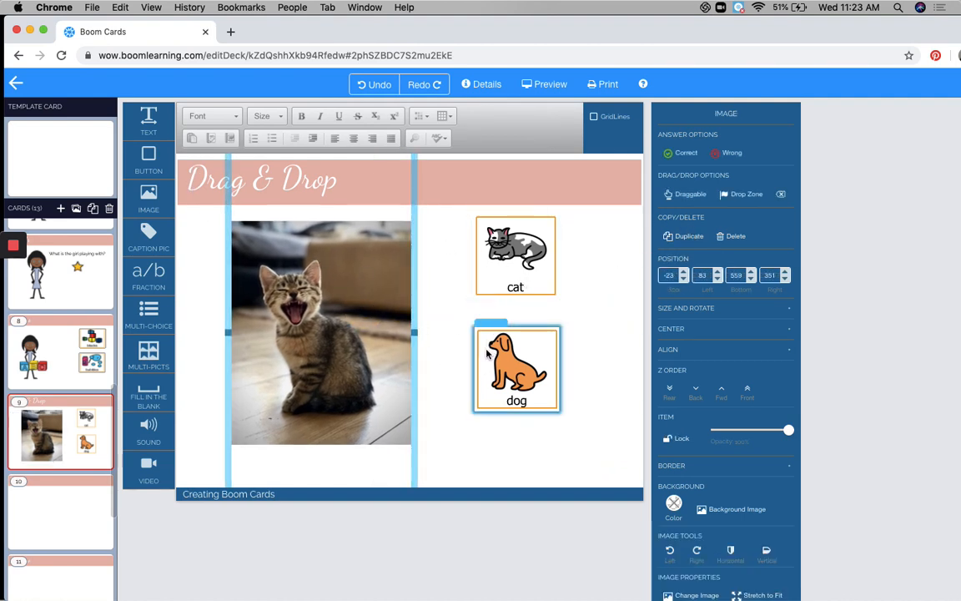
click(447, 359)
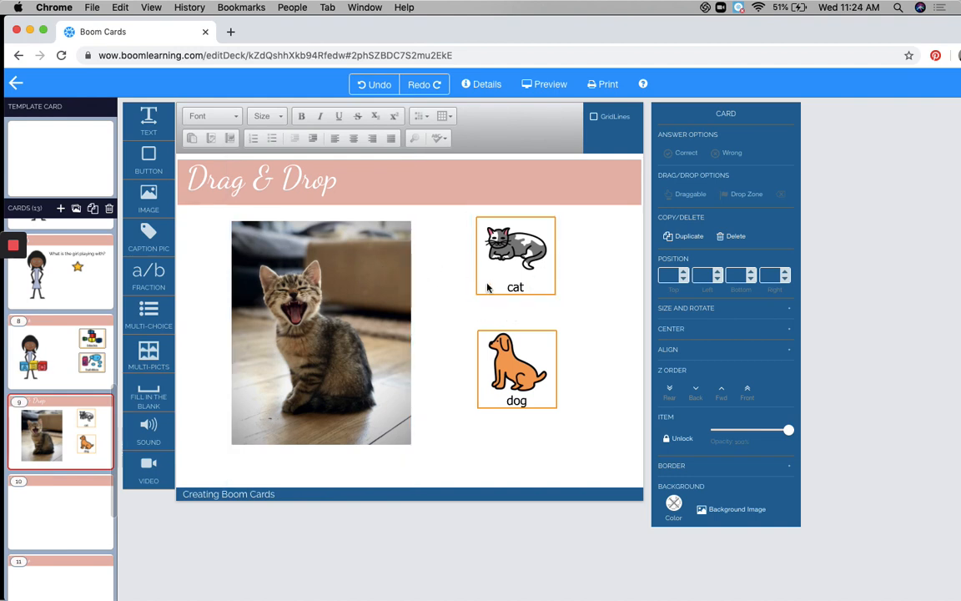
Step: Select the cat and dog symbols together and make both of them draggable
click(485, 238)
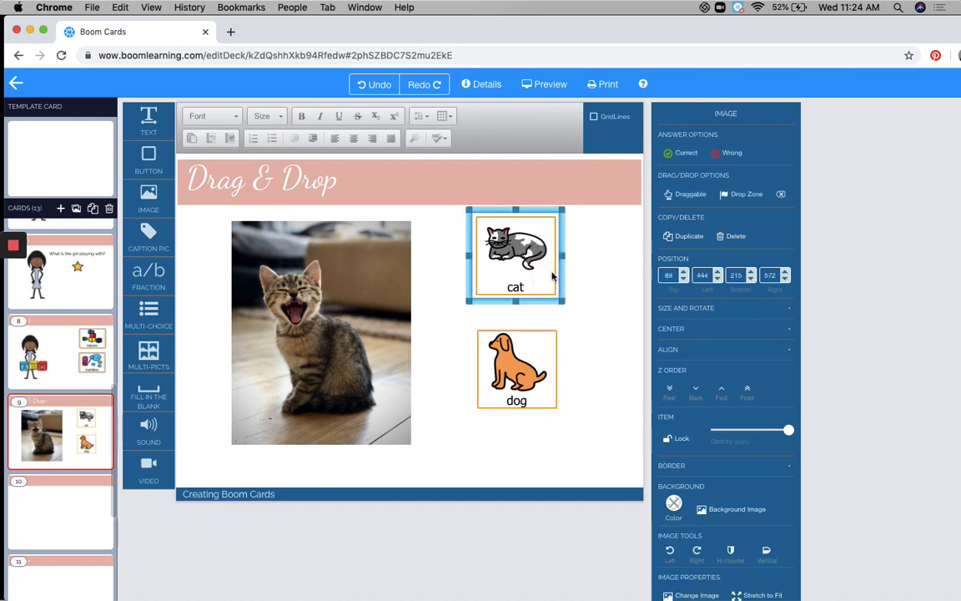
shift+click(536, 345)
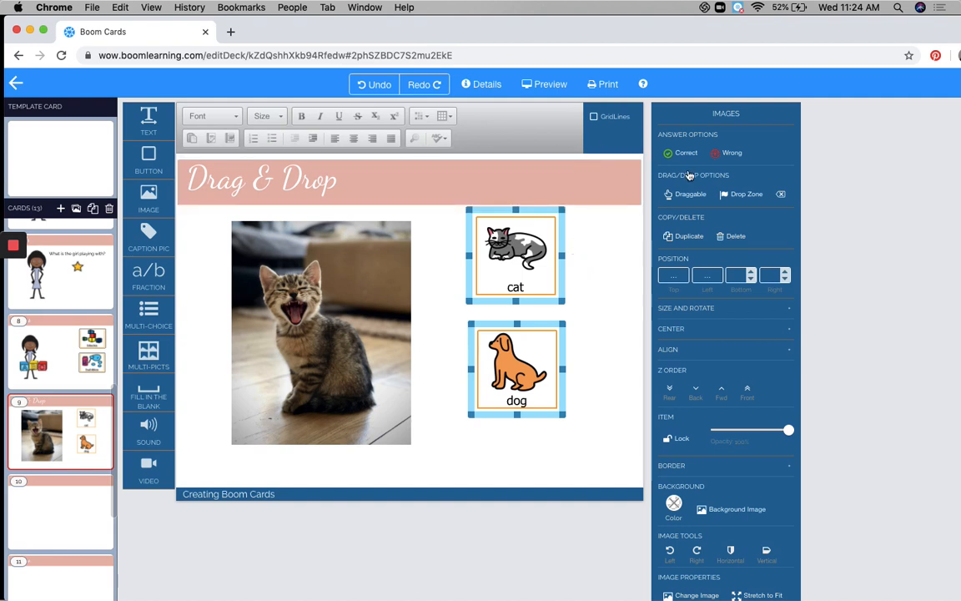
click(720, 164)
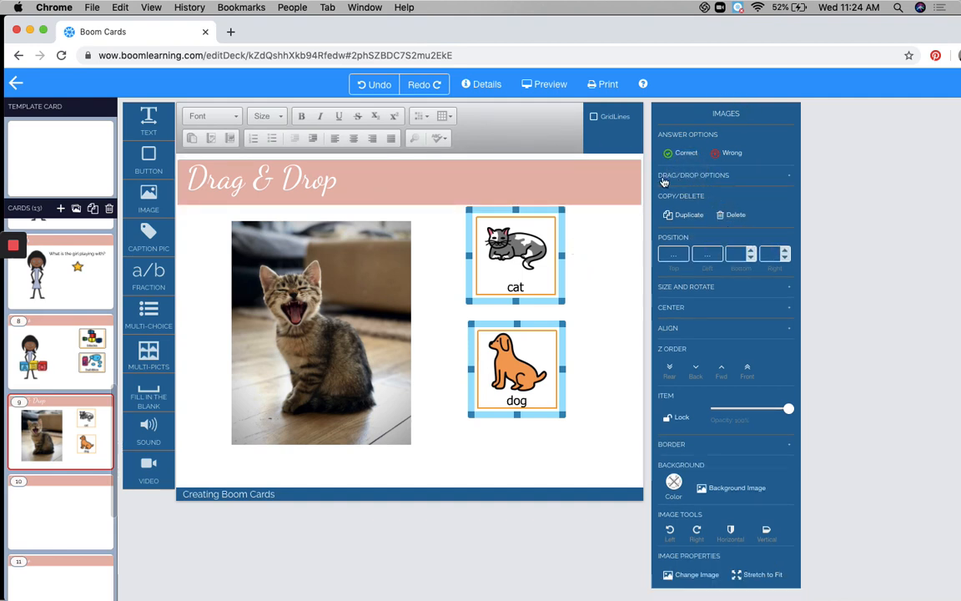
click(721, 176)
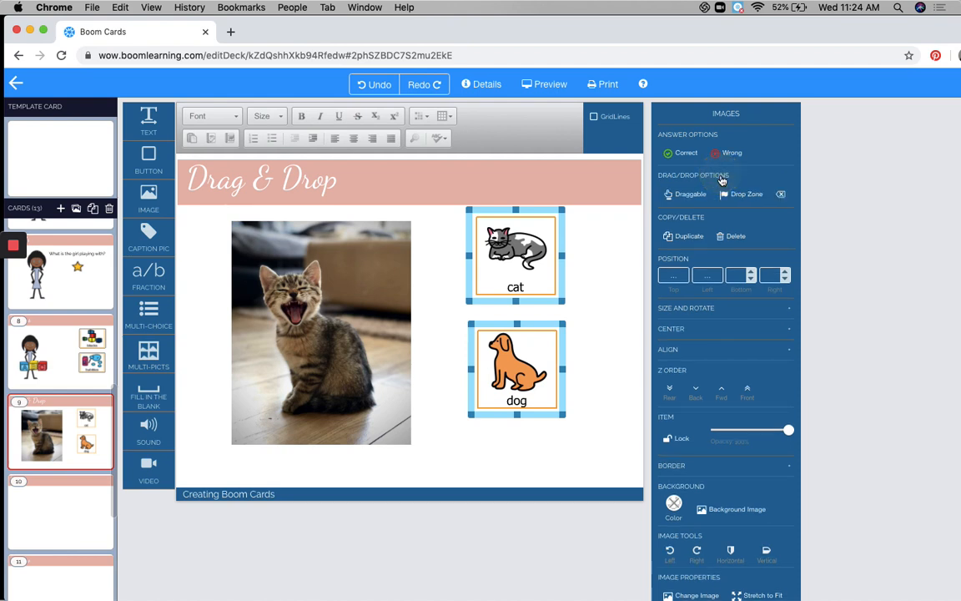
click(678, 197)
click(611, 318)
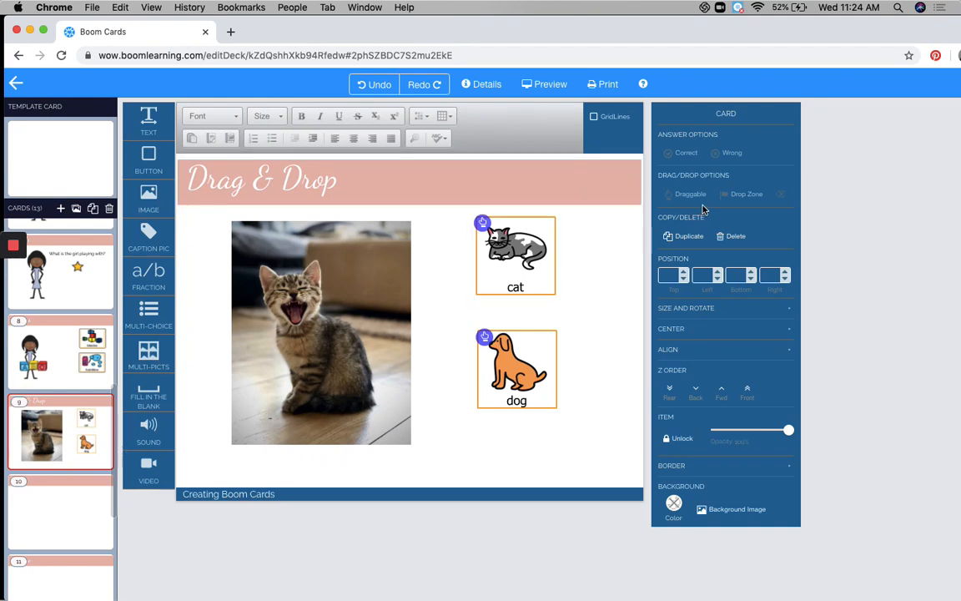
Step: Make the kitten photo a drop zone and shift it slightly down on the card
click(353, 298)
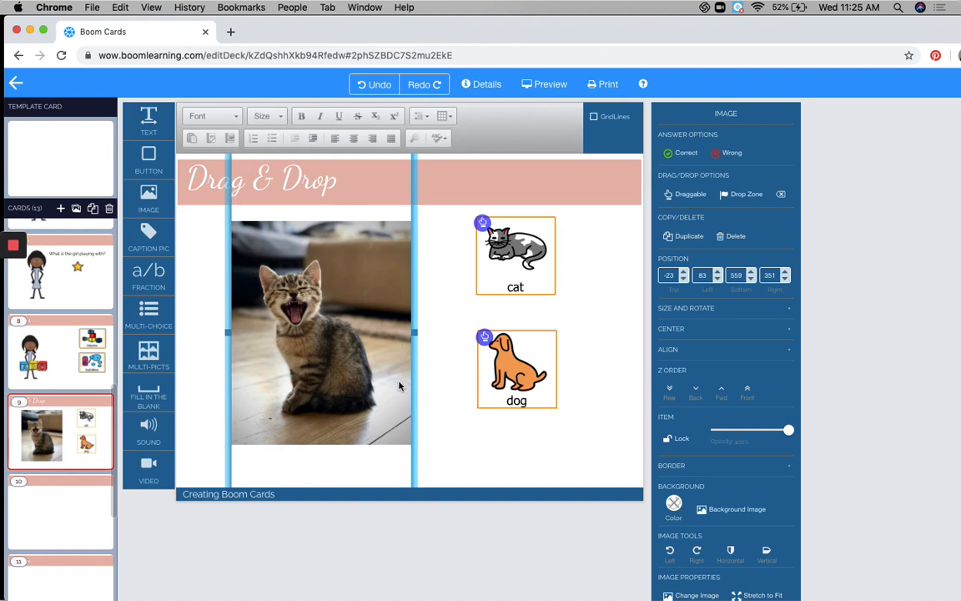
click(742, 194)
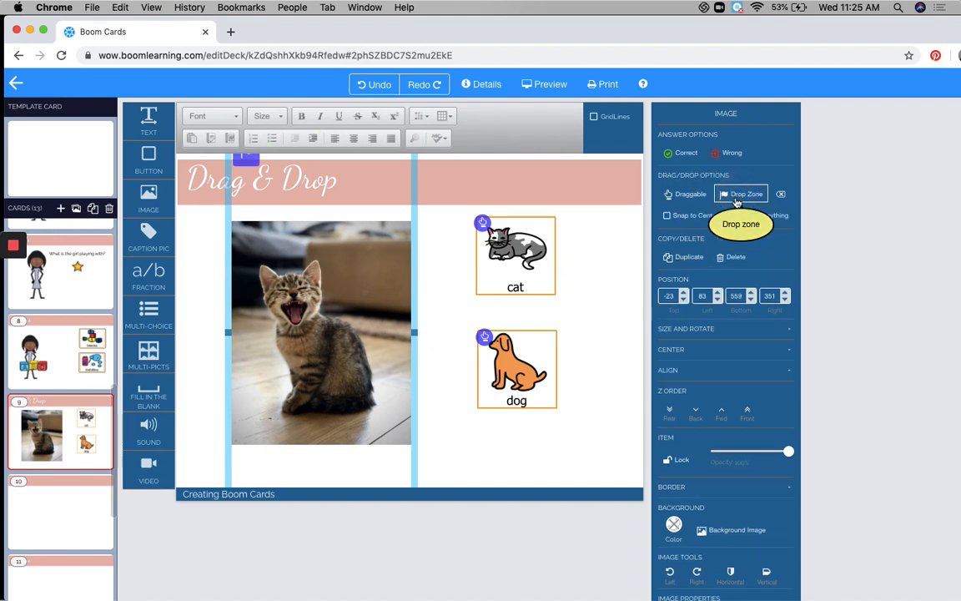
drag(282, 221, 311, 252)
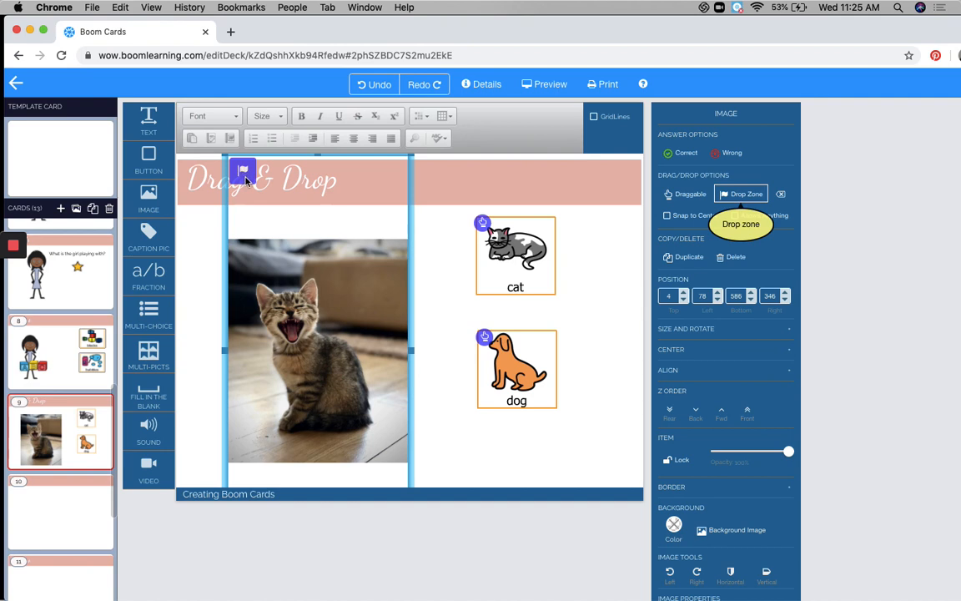
Step: Link the draggable cat symbol to the kitten photo's drop zone as its match
click(500, 248)
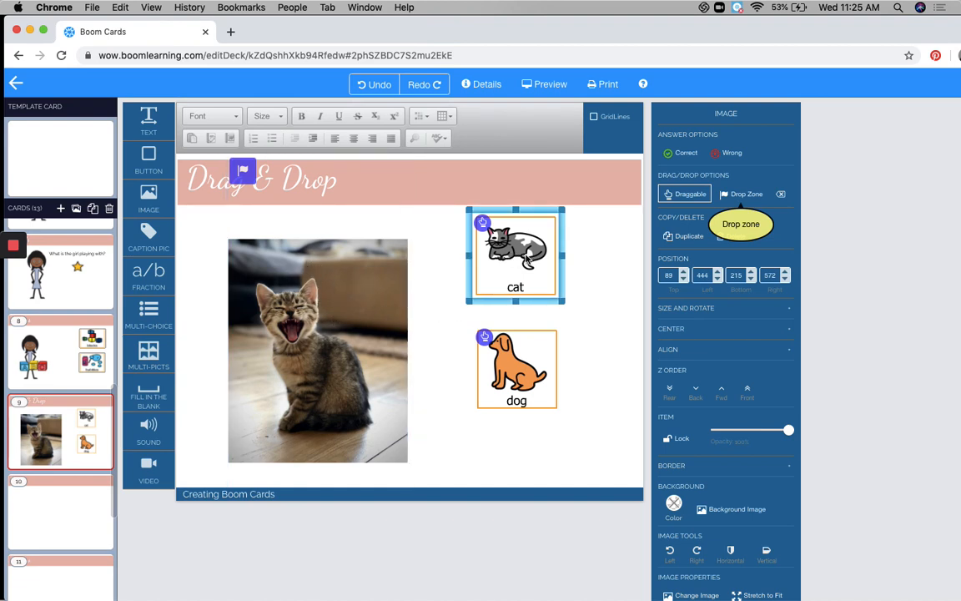
click(483, 222)
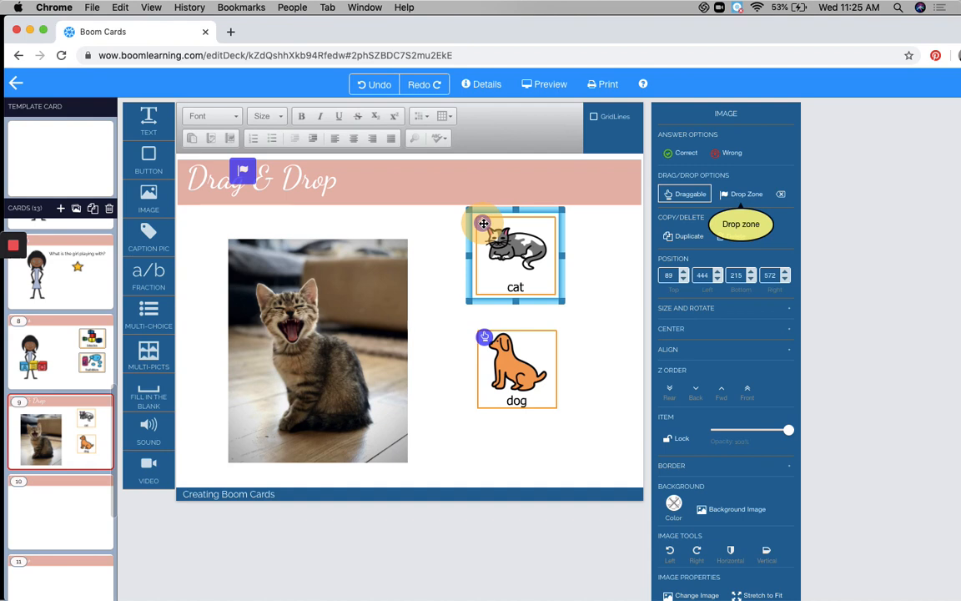
drag(484, 223, 244, 174)
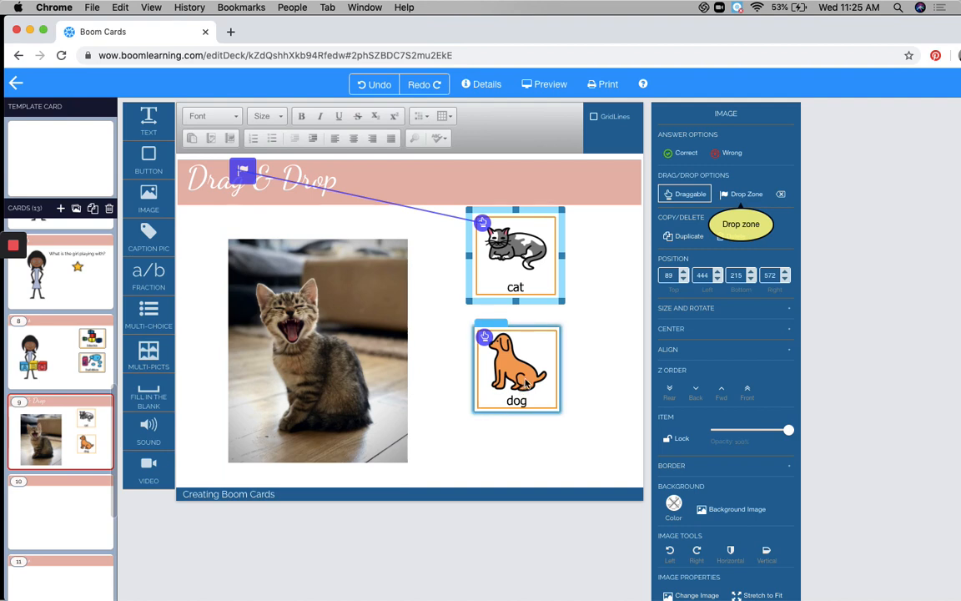
Step: Clear the draggable setting from the dog symbol, nudge it slightly and deselect it
click(484, 342)
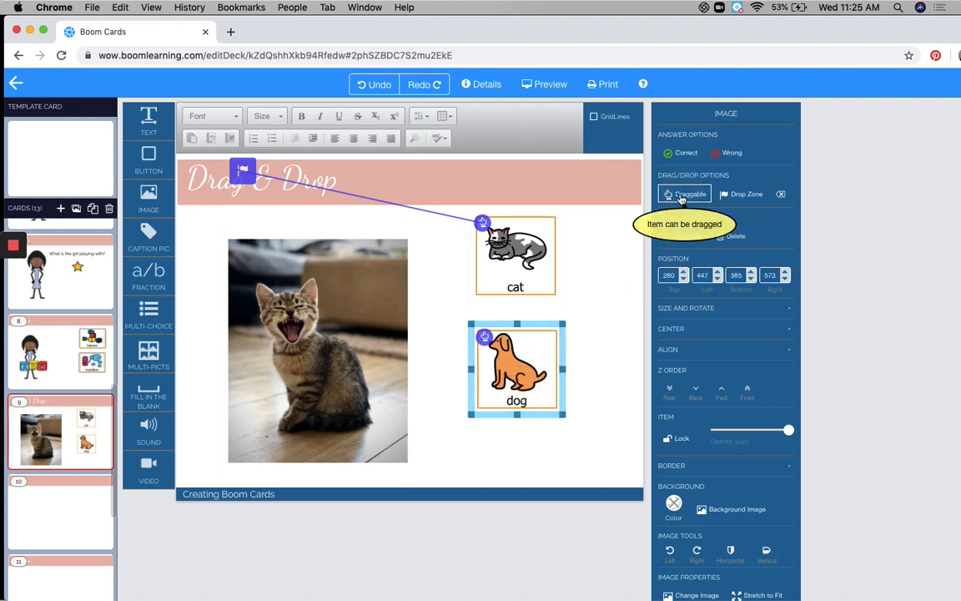
click(781, 194)
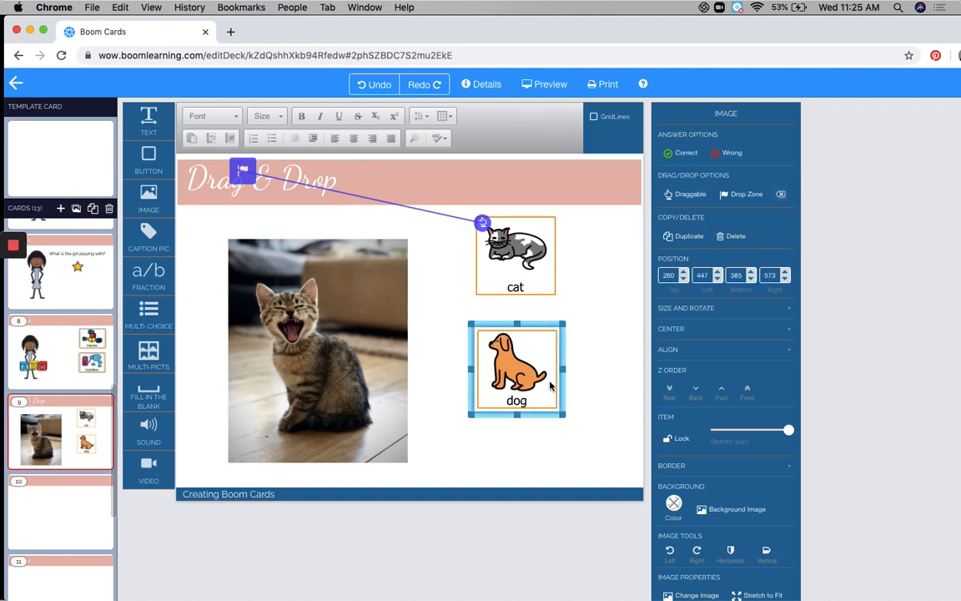
drag(527, 366, 525, 367)
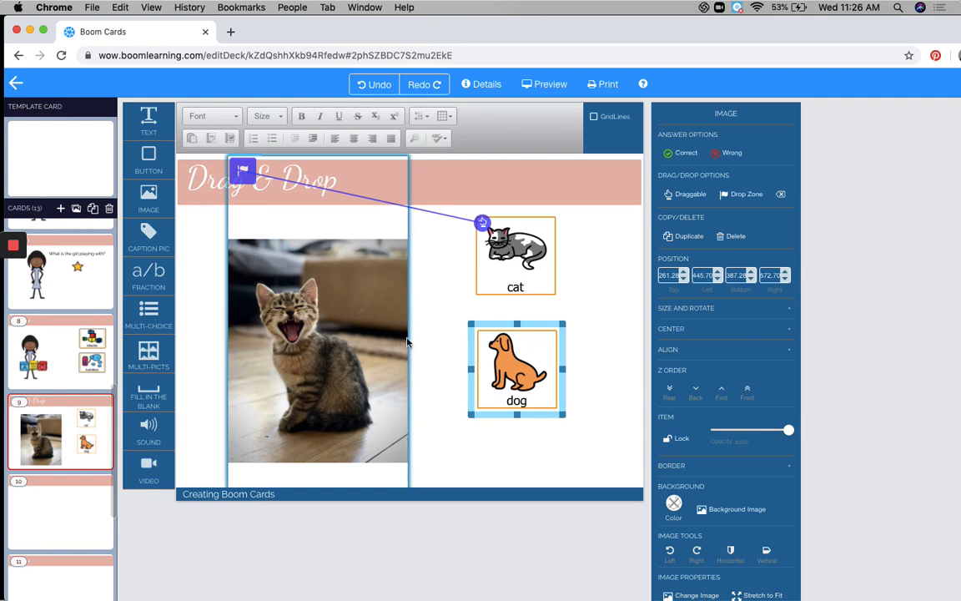
click(589, 368)
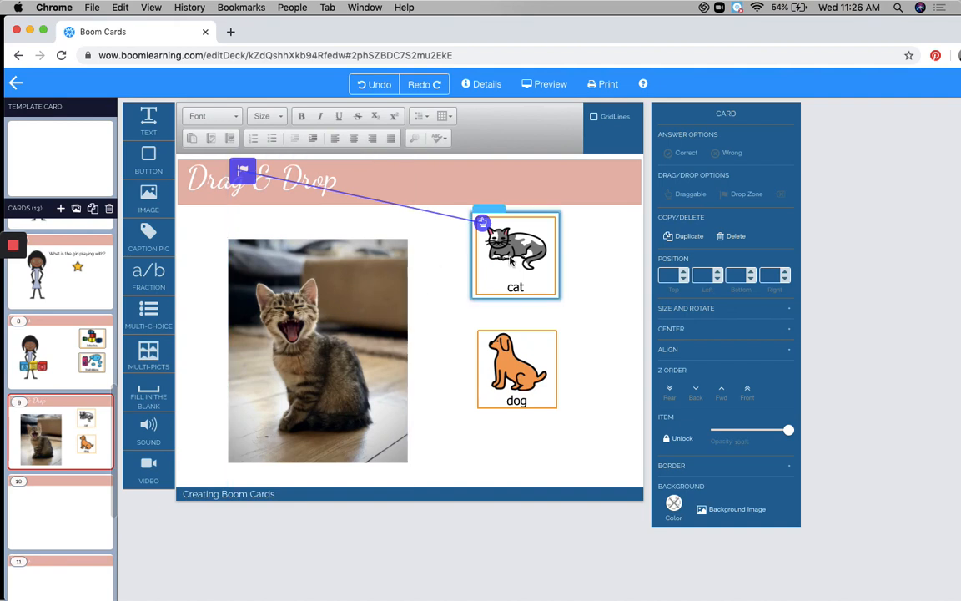
Step: Turn on Snap to Center for the kitten photo's drop zone
click(484, 238)
click(355, 273)
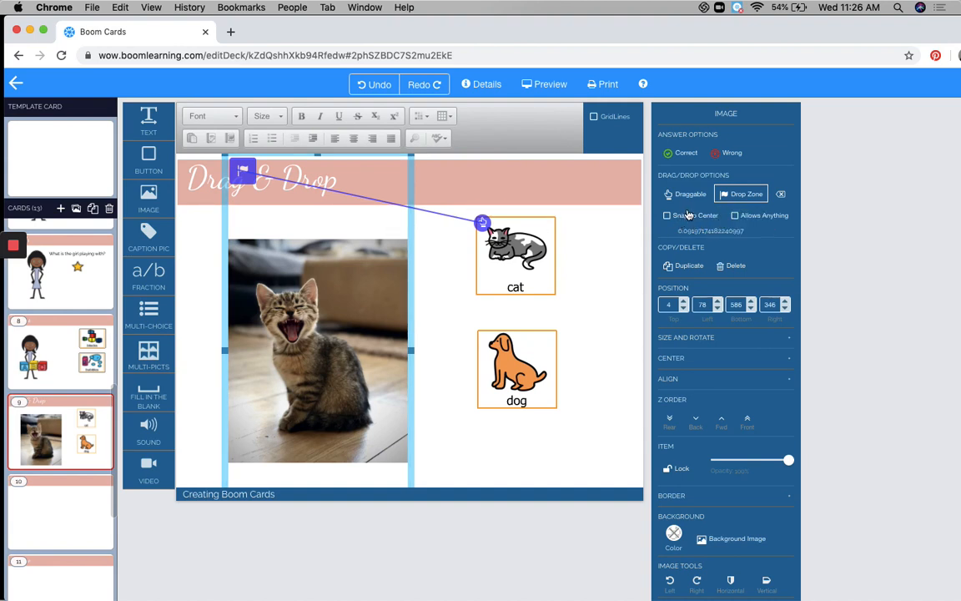
click(668, 216)
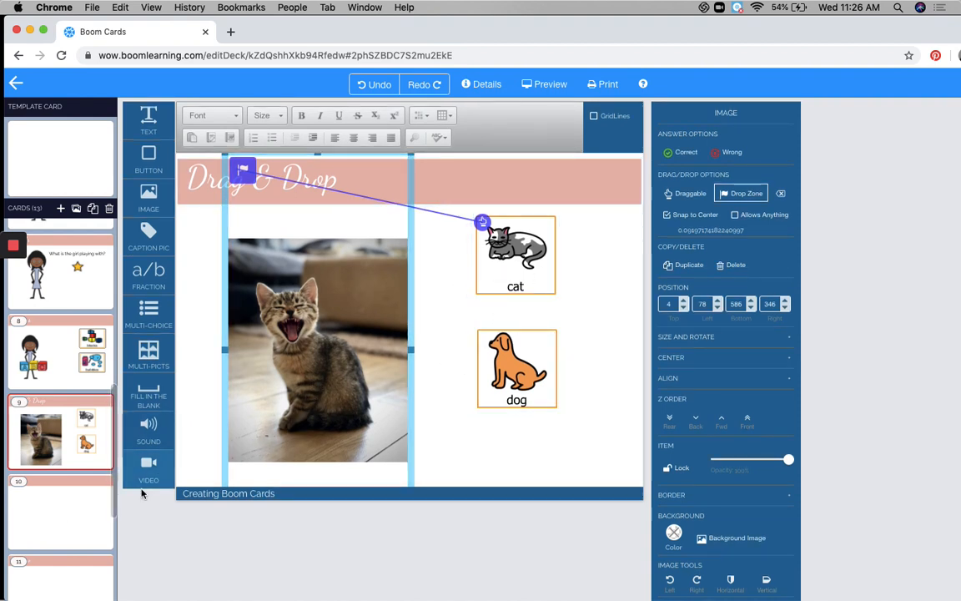
Step: Open card 10, Undo, followed by card 11, Preview
click(89, 514)
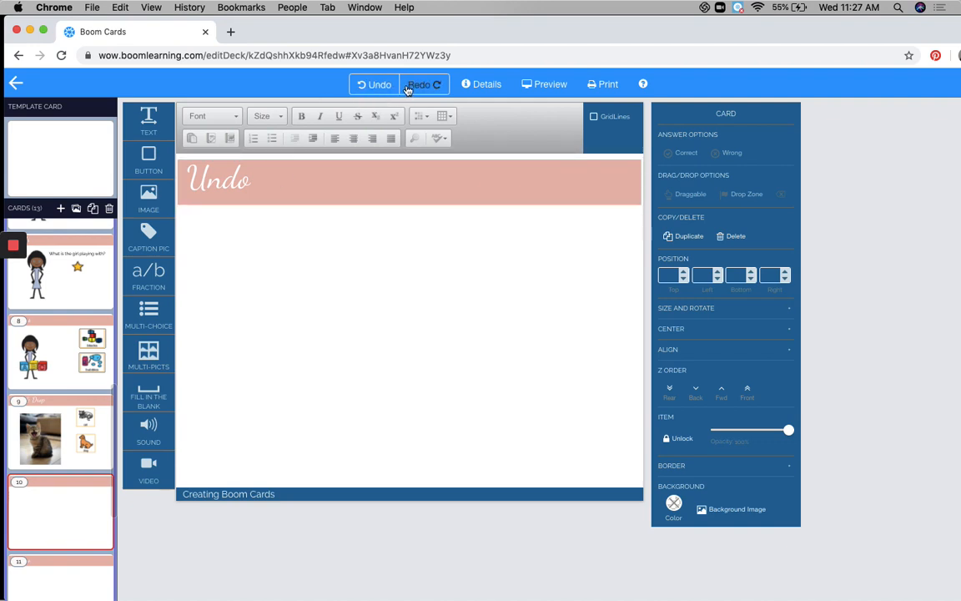
scroll(83, 491, down, 3)
click(76, 493)
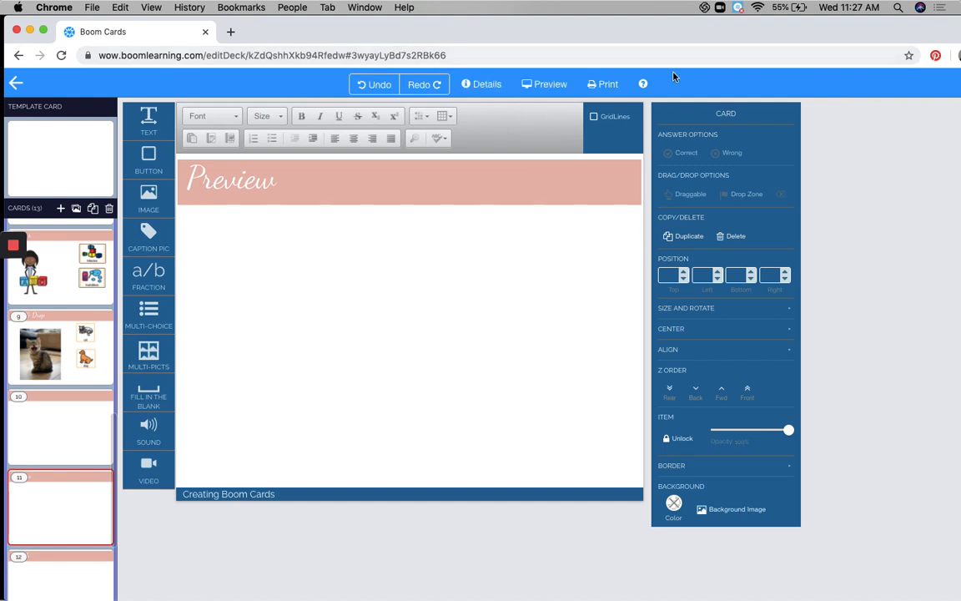
Step: Start the deck preview from the Preview card and go back to the first card of the deck
click(546, 87)
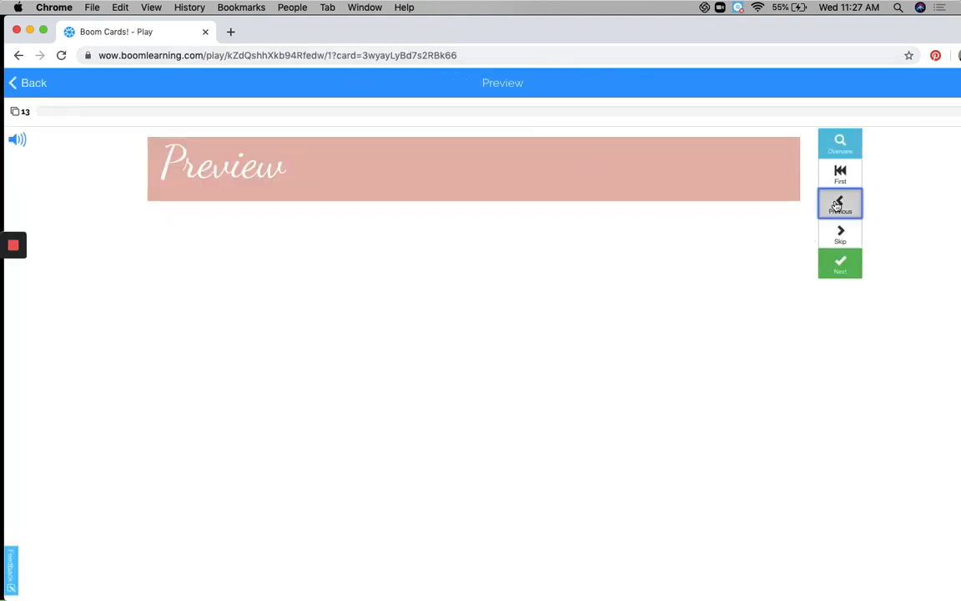
click(840, 203)
click(840, 202)
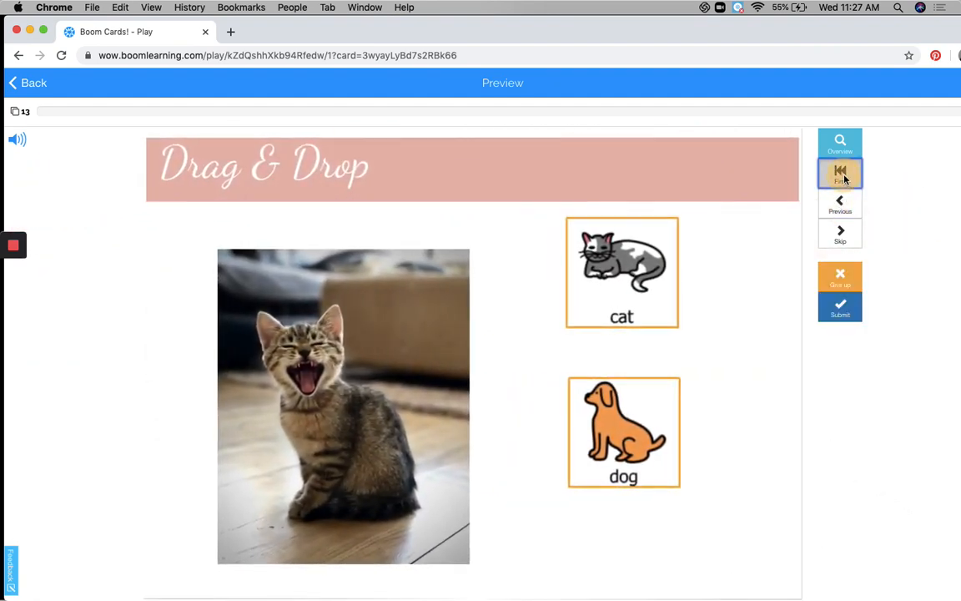
click(840, 174)
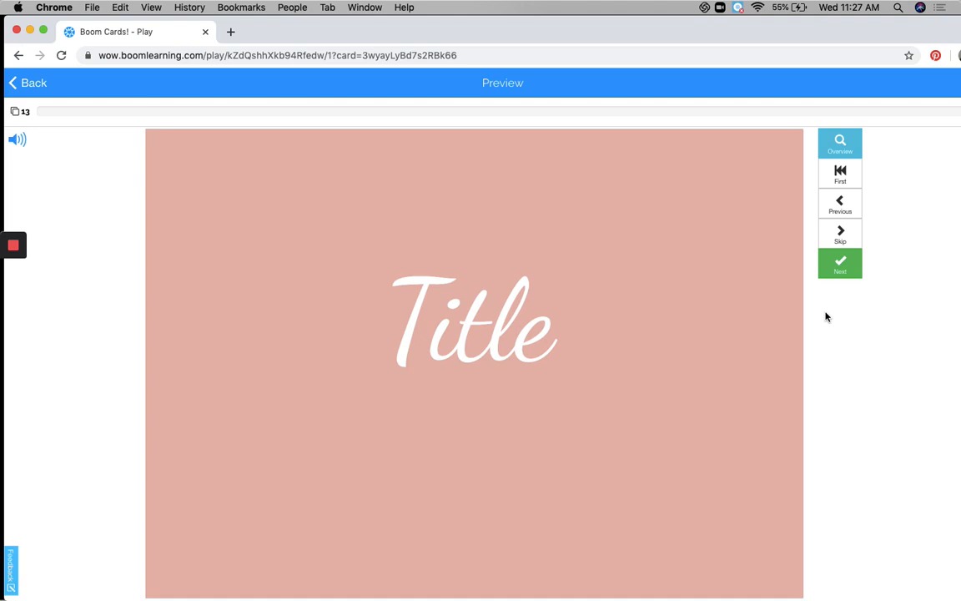
Step: Page through the previewed deck from the title card to the Images card and test its girl and blocks pictures
click(847, 234)
click(850, 240)
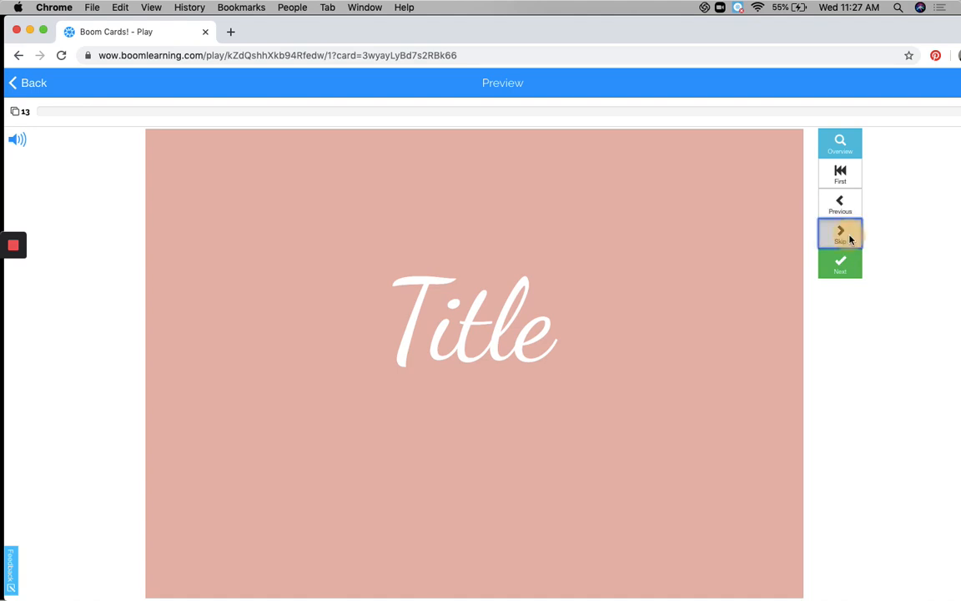
click(850, 241)
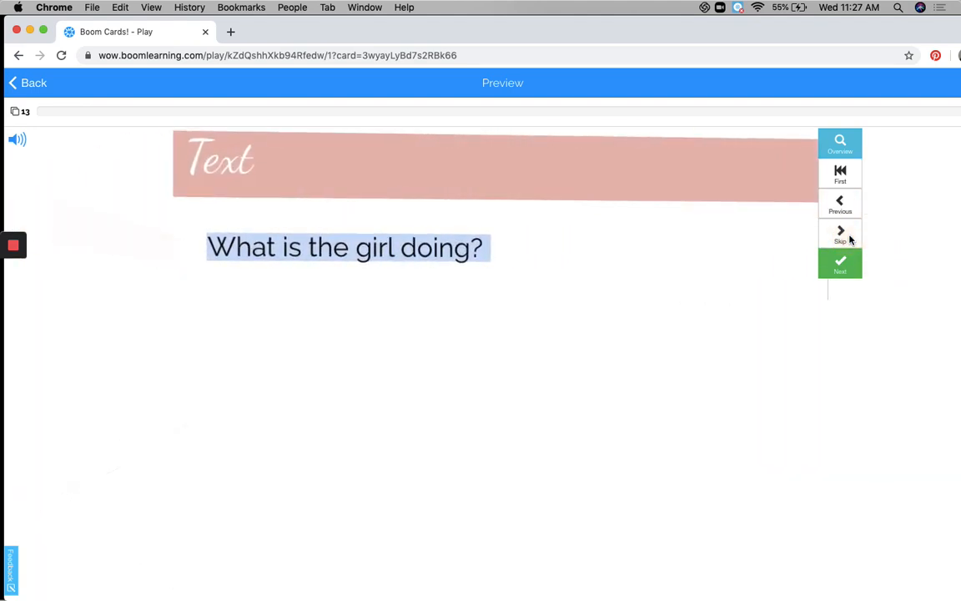
click(849, 240)
click(849, 240)
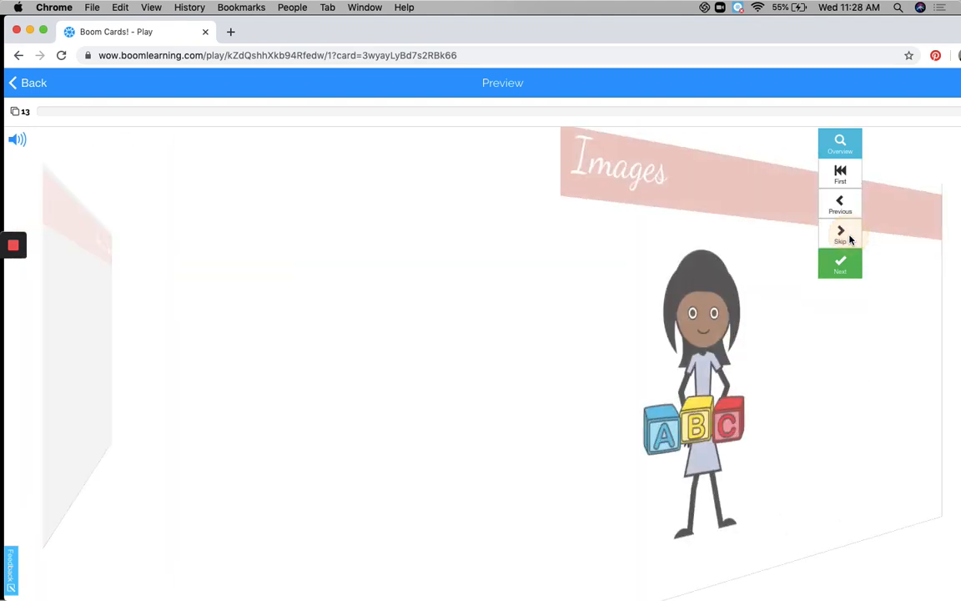
mouse_move(323, 305)
mouse_down()
mouse_move(354, 354)
mouse_move(286, 440)
mouse_move(288, 313)
mouse_move(346, 273)
mouse_up()
click(345, 432)
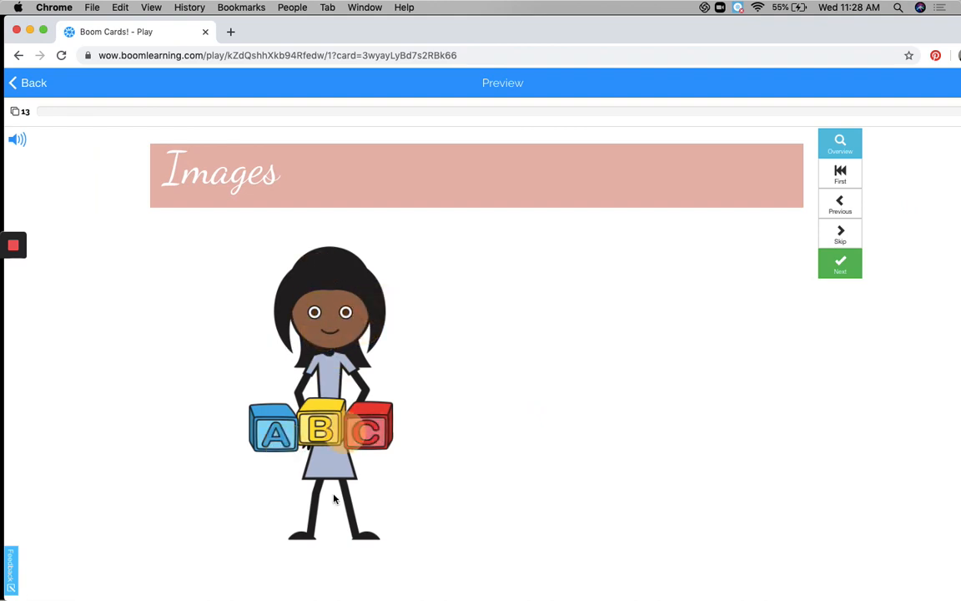
click(334, 389)
click(363, 374)
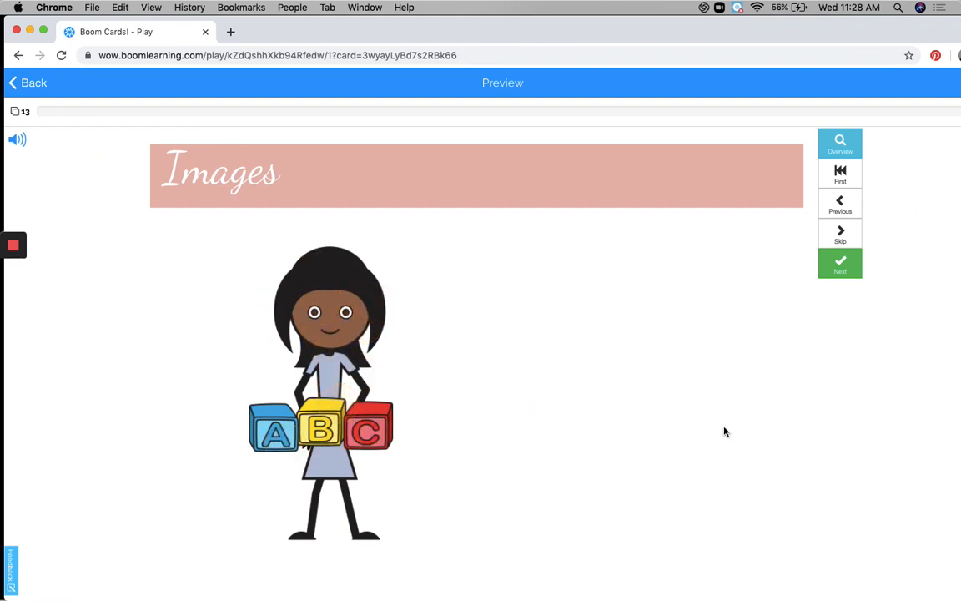
Step: Advance the preview to the Sounds card and test the sounds on the star, the girl and the question text
click(836, 233)
click(840, 236)
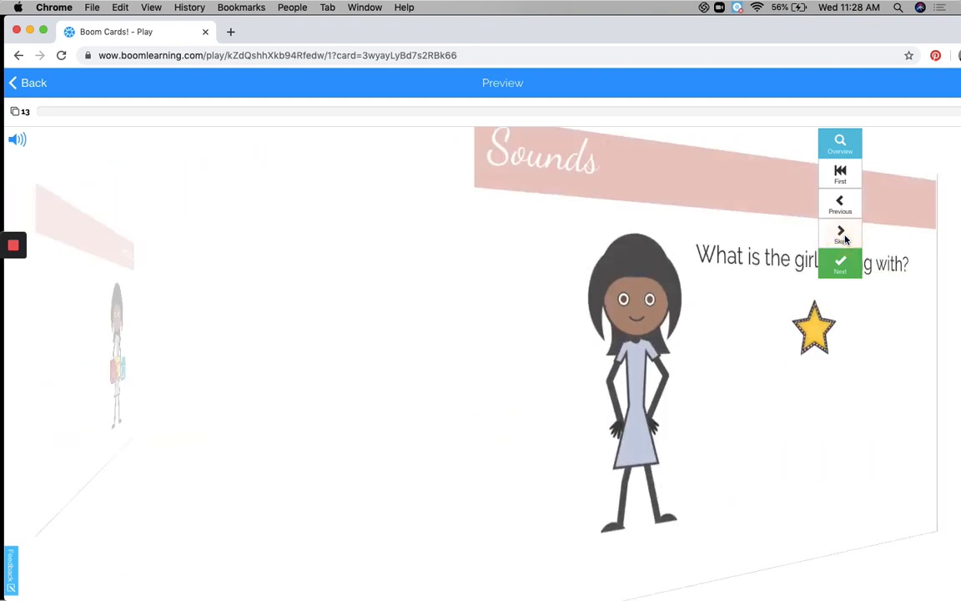
click(576, 333)
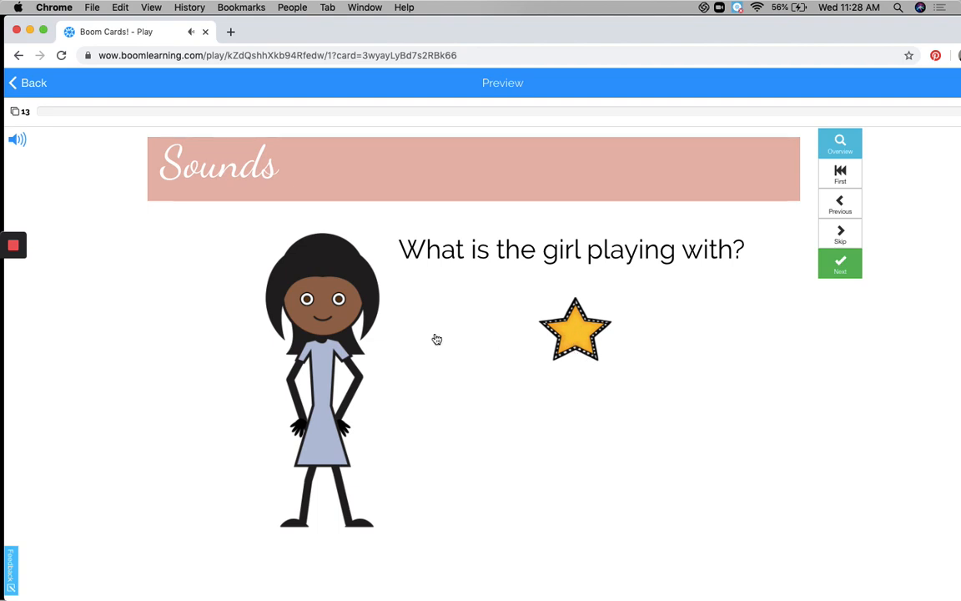
click(336, 317)
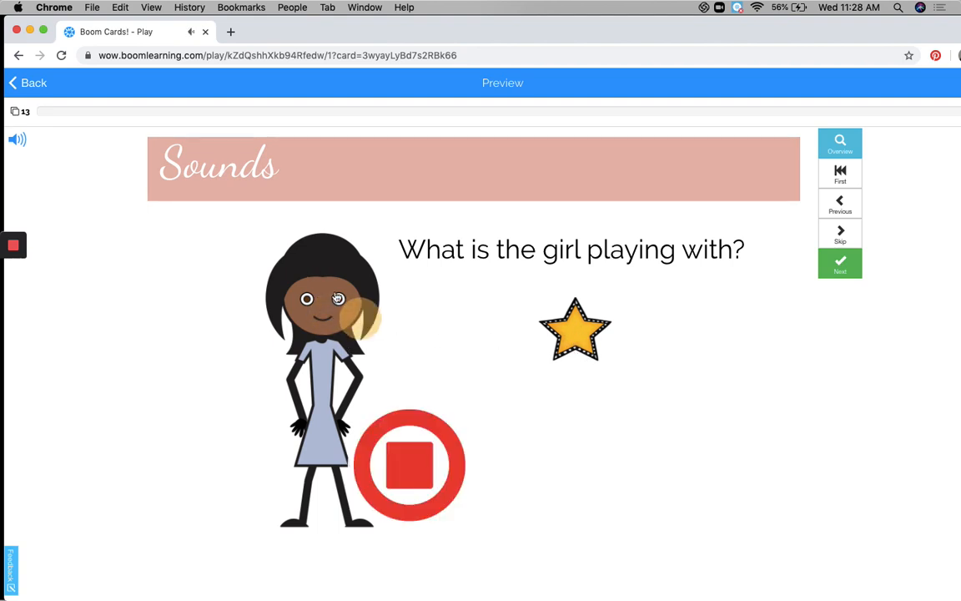
click(411, 242)
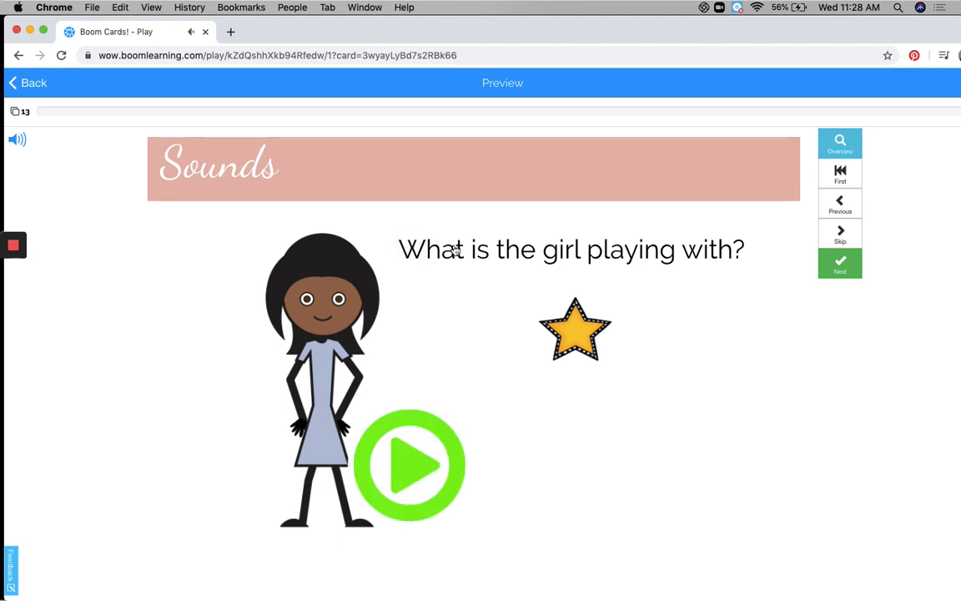
Step: Answer the previewed Buttons card with blocks and drop the cat symbol onto the kitten photo on the Drag & Drop card
click(844, 239)
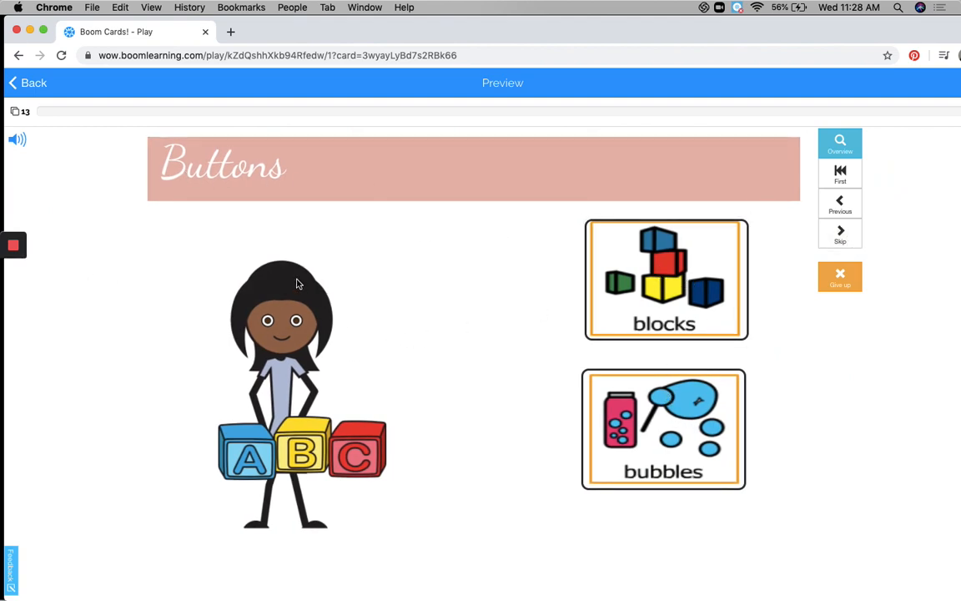
click(689, 280)
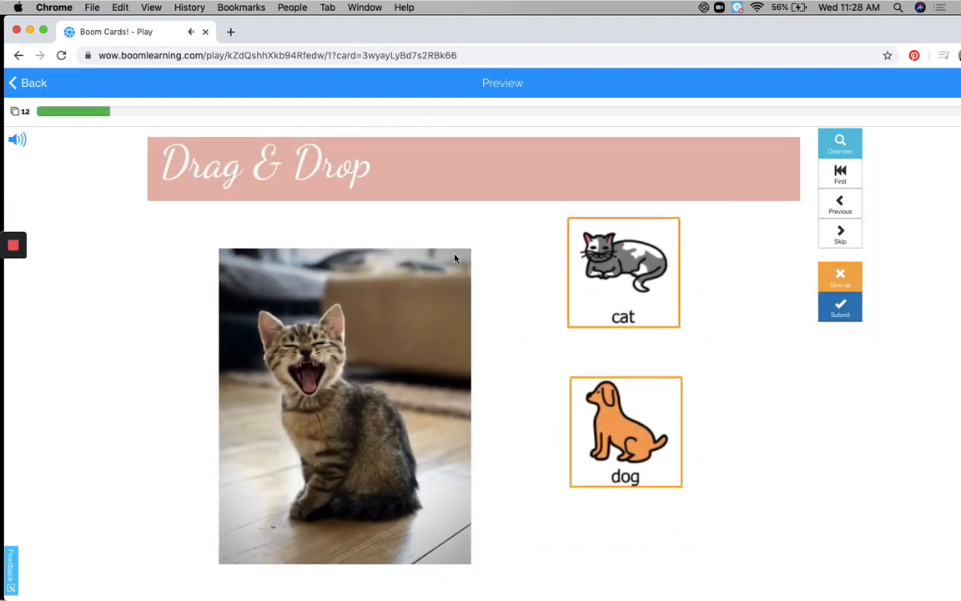
drag(626, 262, 346, 357)
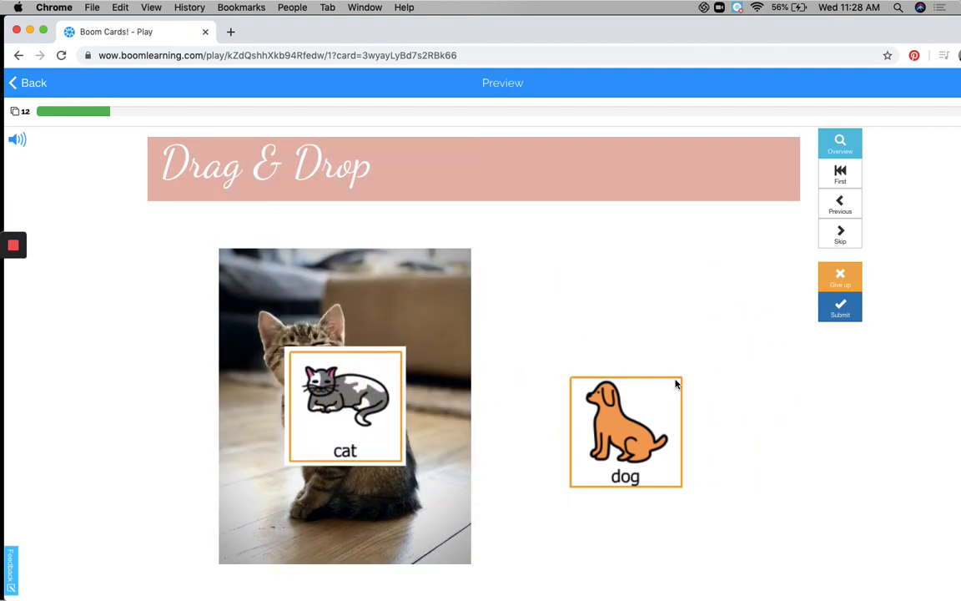
Step: Test whether the dog symbol can be moved, and take the cat symbol back off the kitten photo
click(620, 386)
click(654, 425)
click(638, 406)
drag(377, 410, 416, 311)
drag(373, 371, 651, 239)
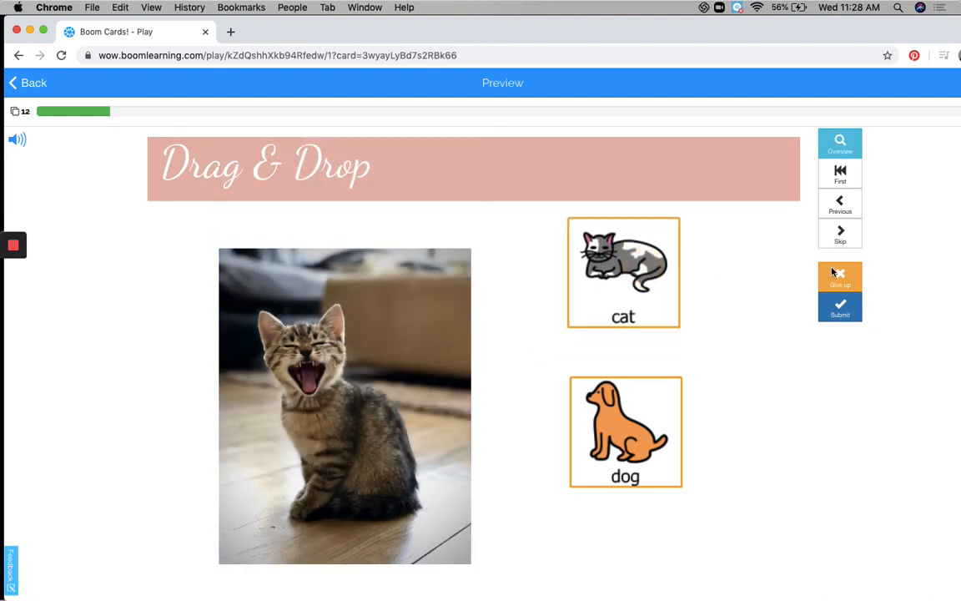
Step: Skip ahead to the Preview card and leave the preview for the deck editor
click(841, 235)
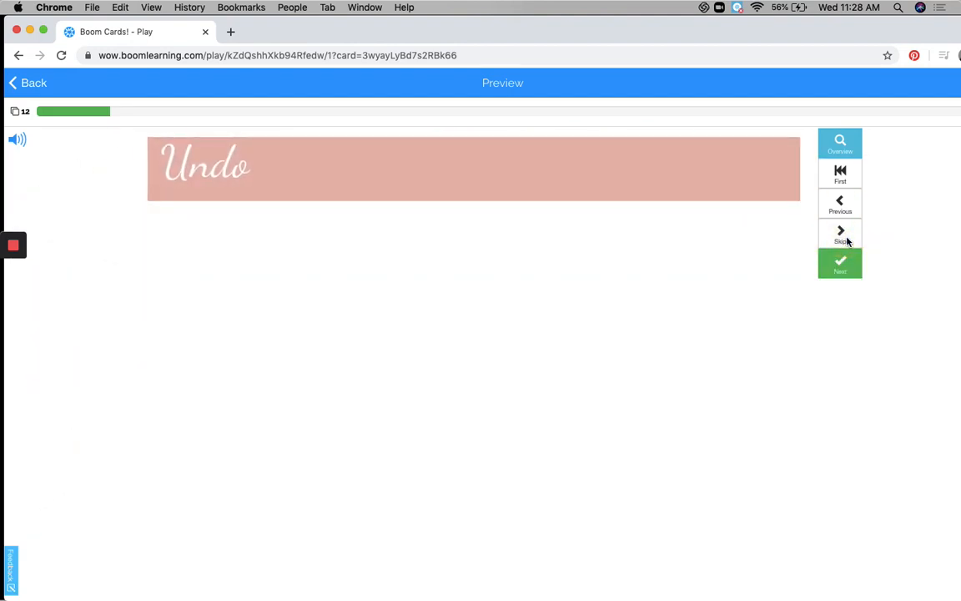
click(841, 235)
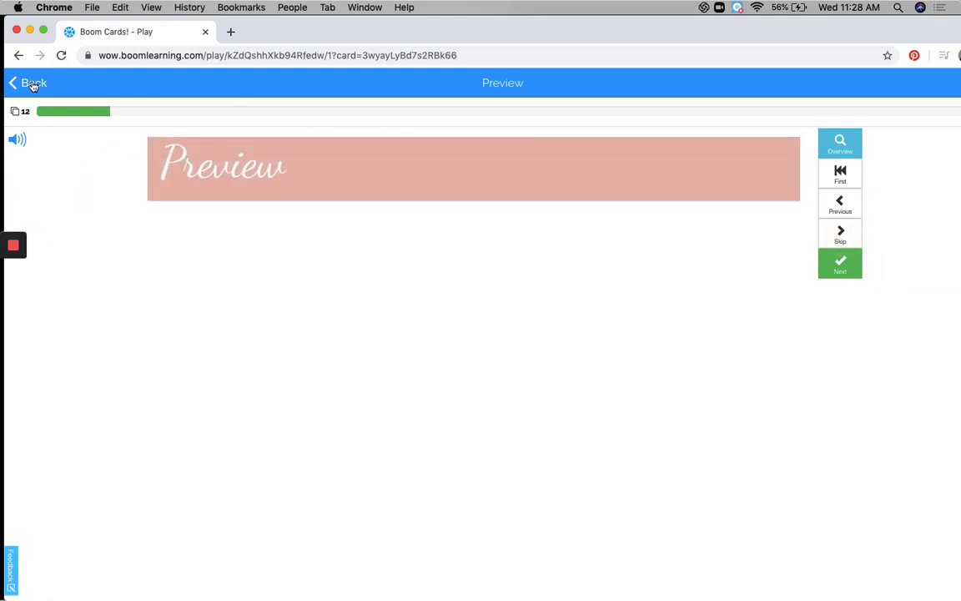
click(30, 81)
click(538, 348)
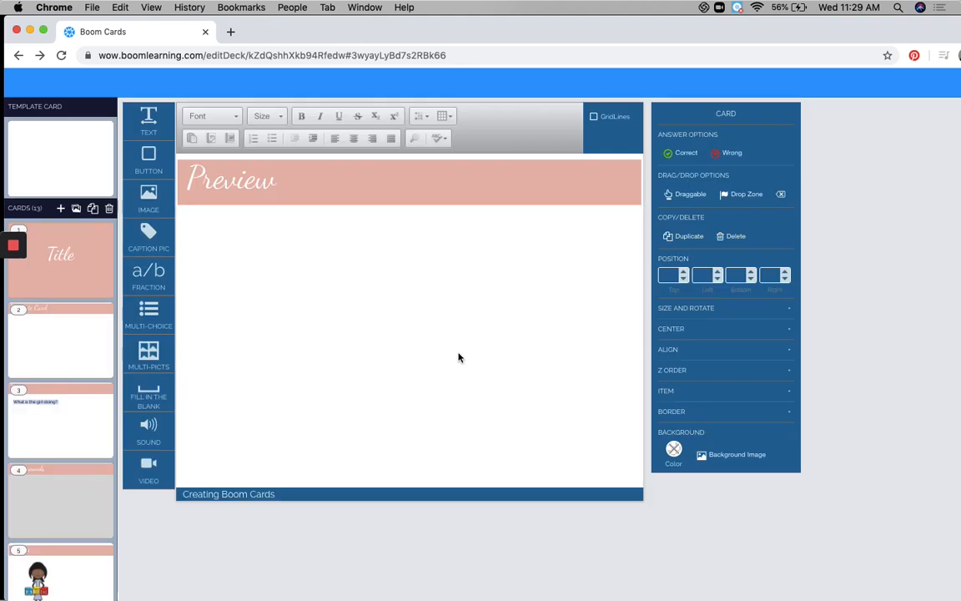
Step: Select the Publish card and turn off Randomize Cards in the deck's details
scroll(82, 342, down, 2)
scroll(85, 351, down, 10)
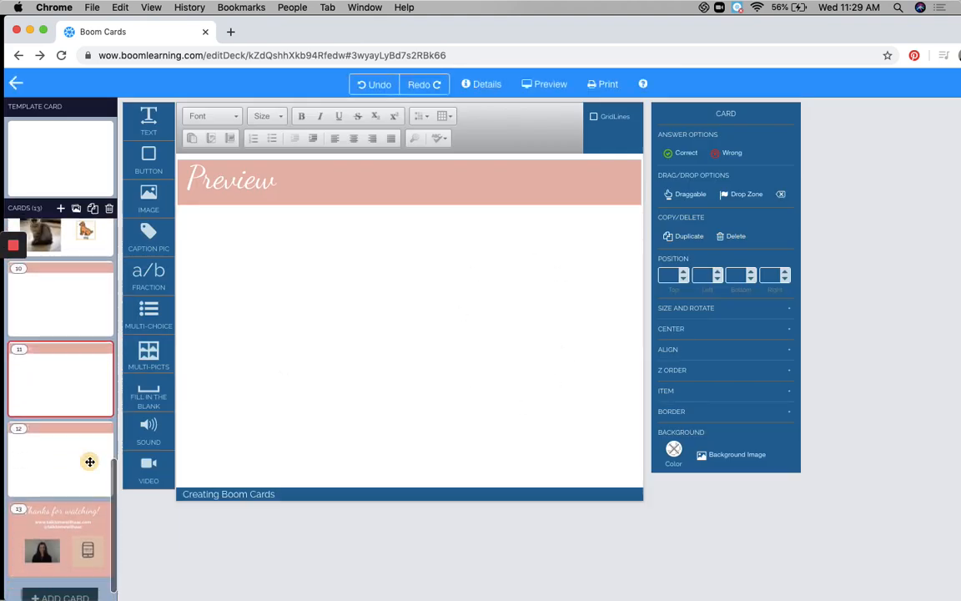
click(87, 459)
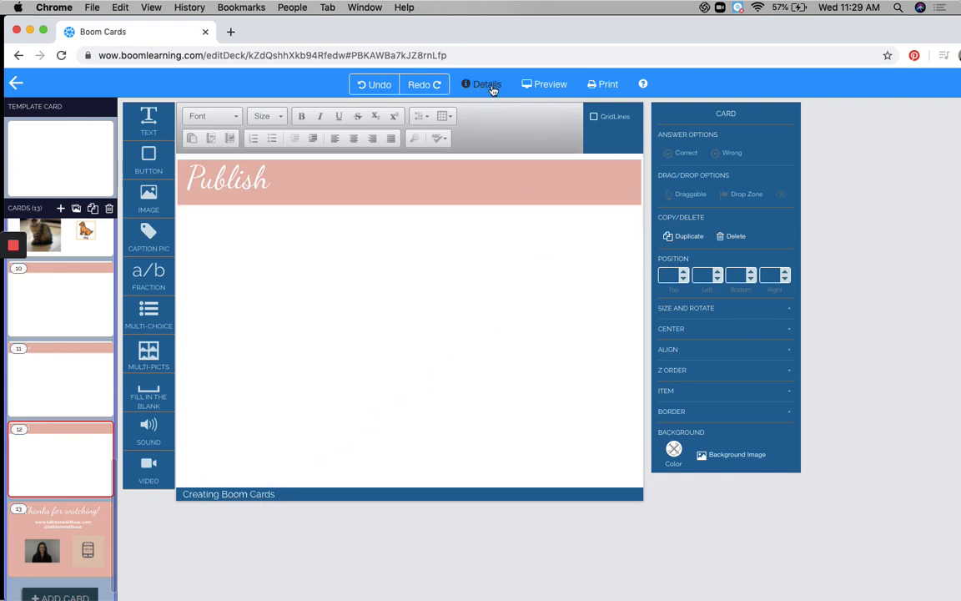
click(488, 85)
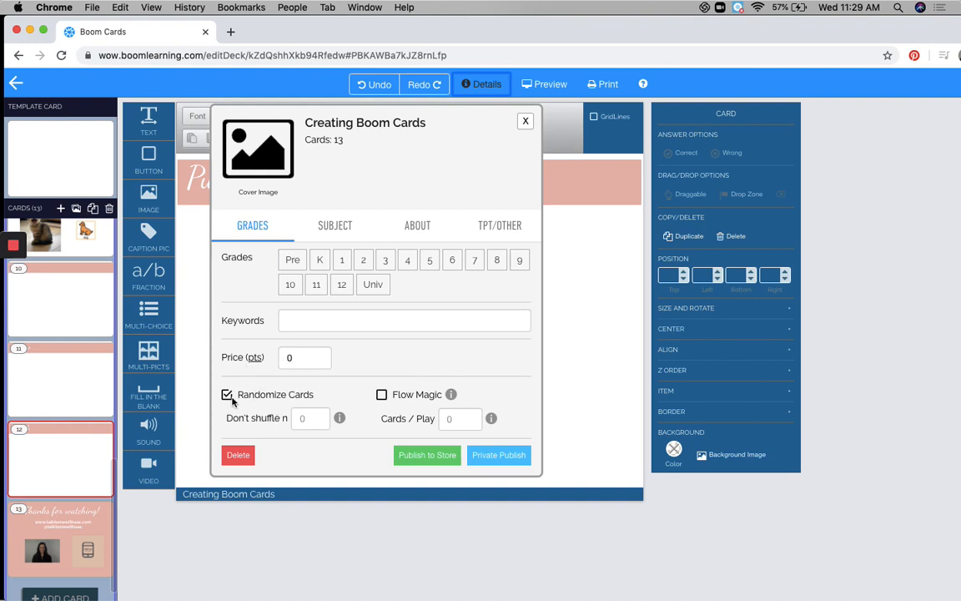
click(261, 398)
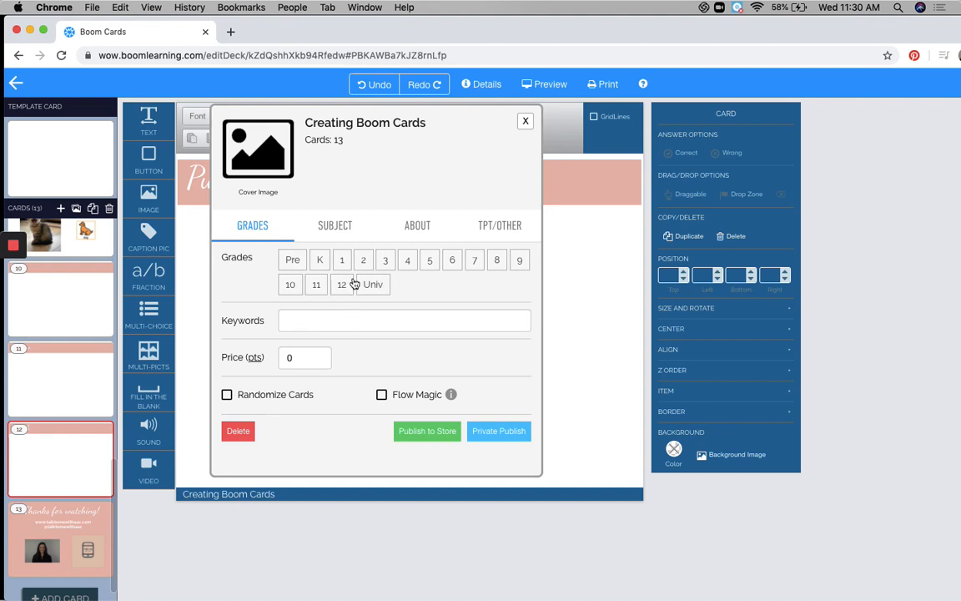
Step: Add the keywords "core vocabulary" and "aac" to the deck's details
click(319, 320)
text(core vocabulary)
key(Return)
text(aac)
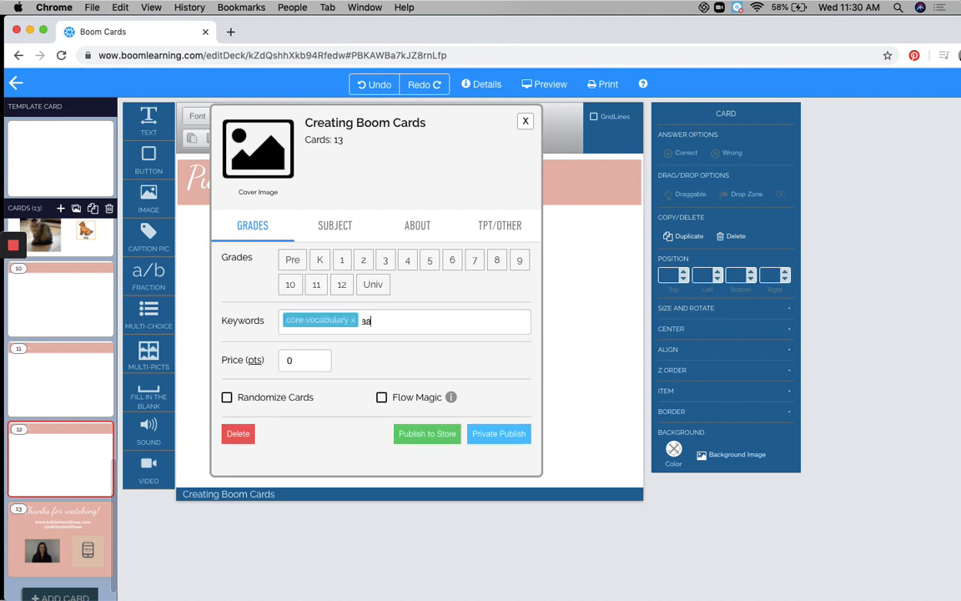
key(Return)
Step: Set the deck's subject to Special Education
click(330, 228)
scroll(342, 331, down, 2)
click(342, 326)
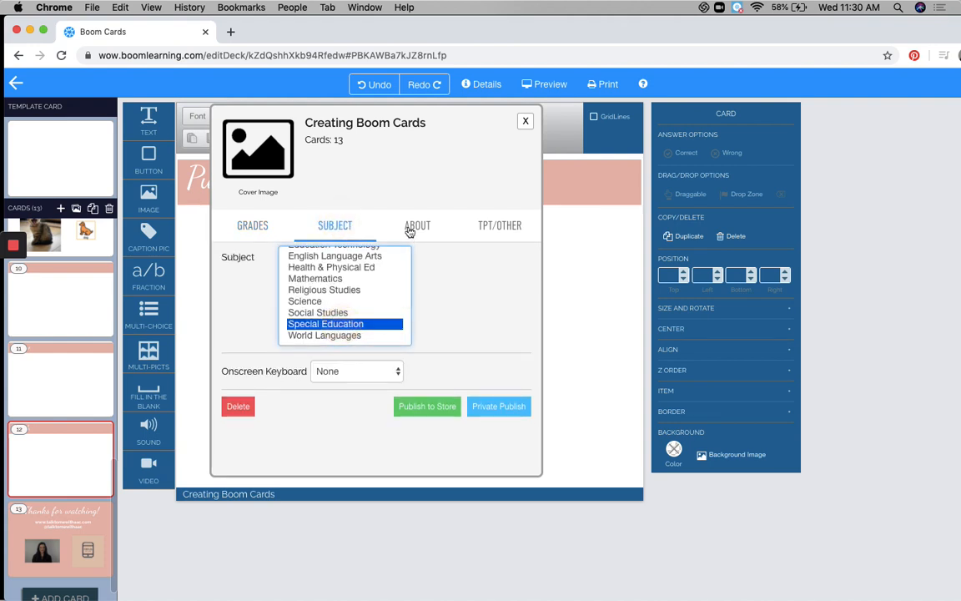
Step: Review the deck's description, marketplace listing and grade and price settings, and close the details without publishing
click(416, 227)
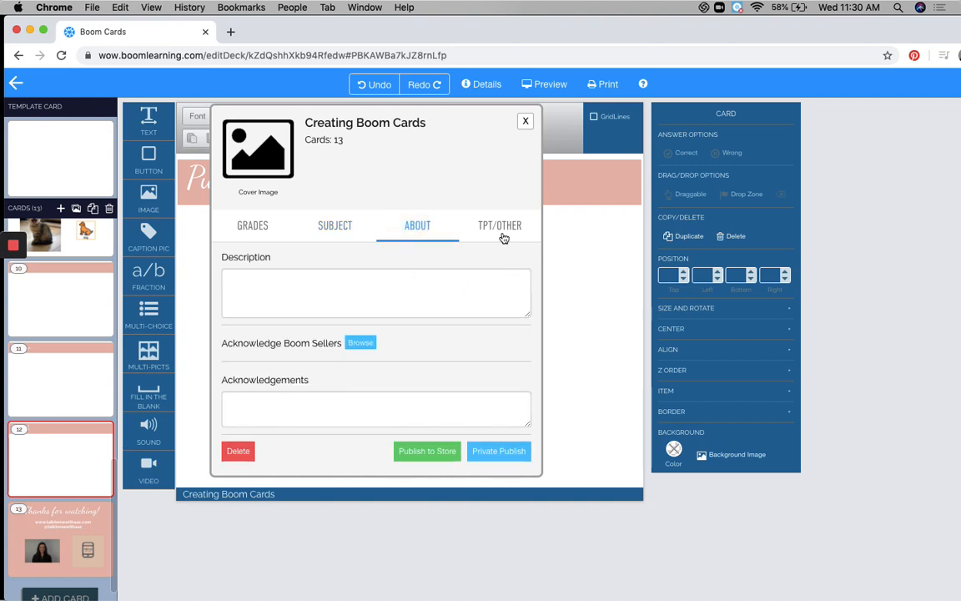
click(501, 223)
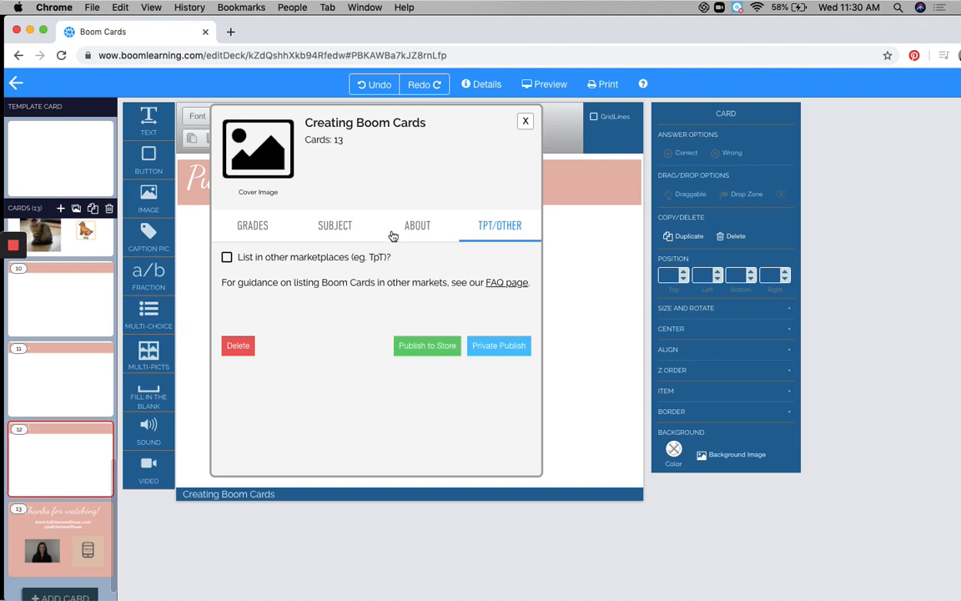
click(261, 232)
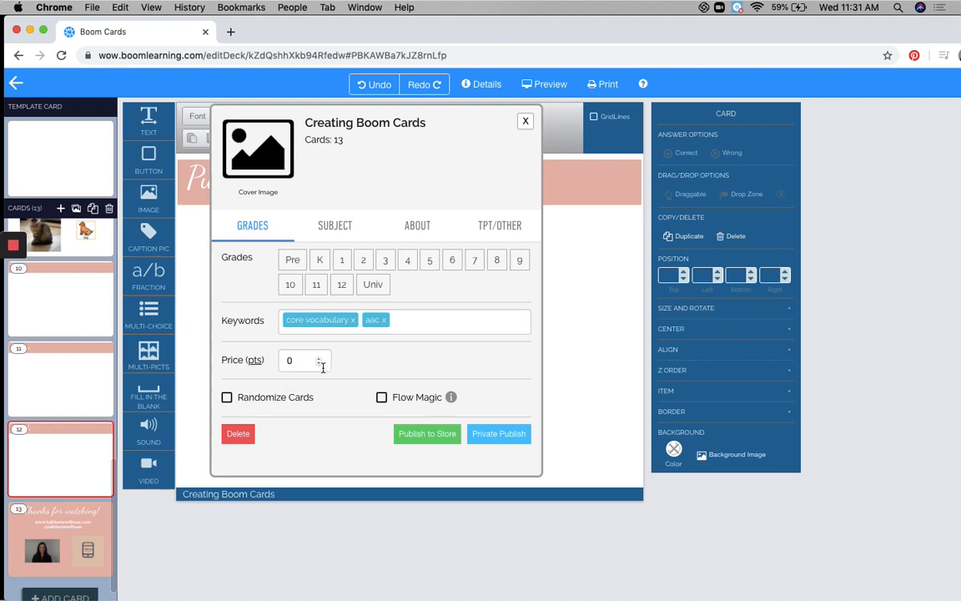
click(525, 121)
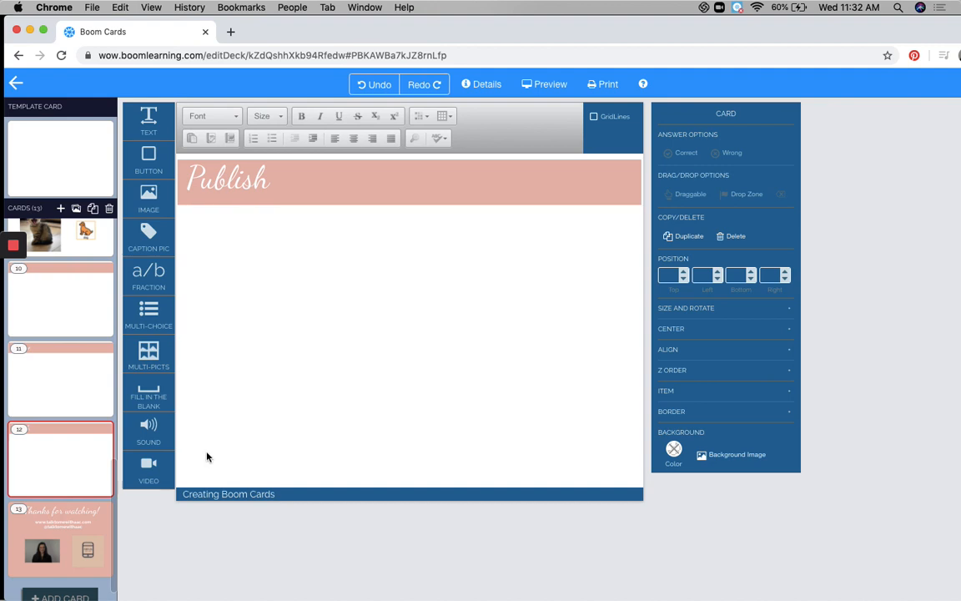
Step: Open the closing "Thanks for watching!" card, number 13
click(76, 517)
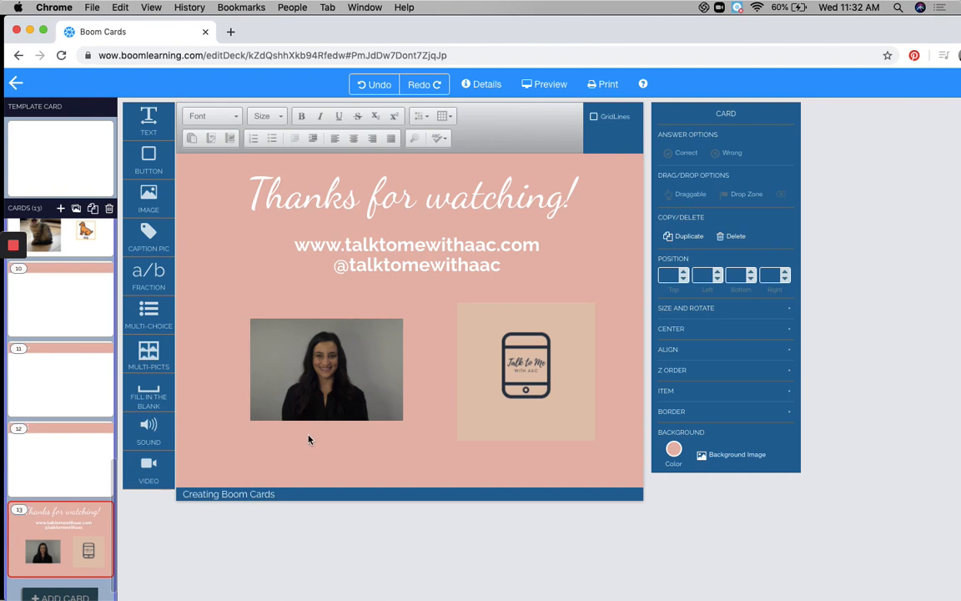
mouse_move(12, 249)
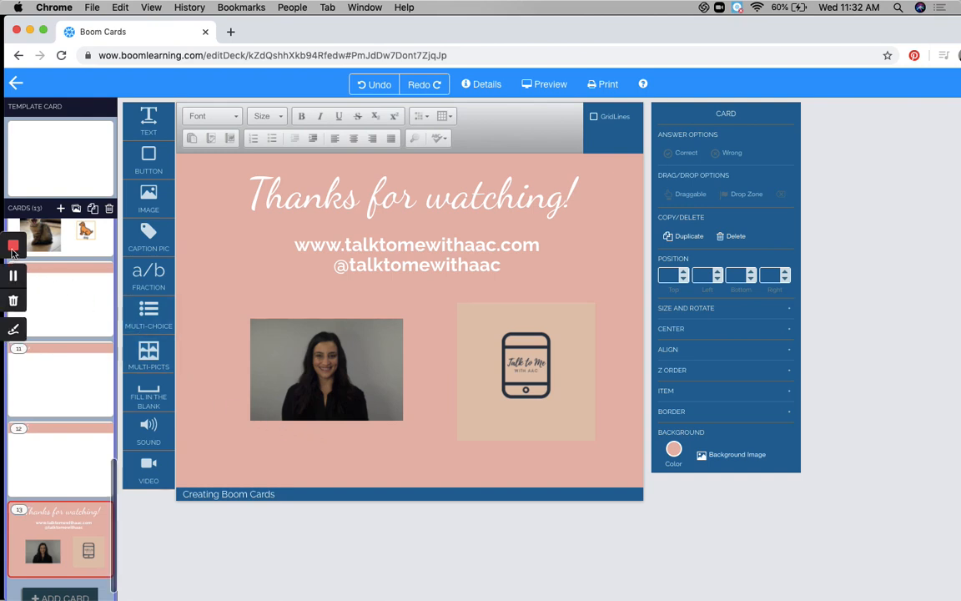